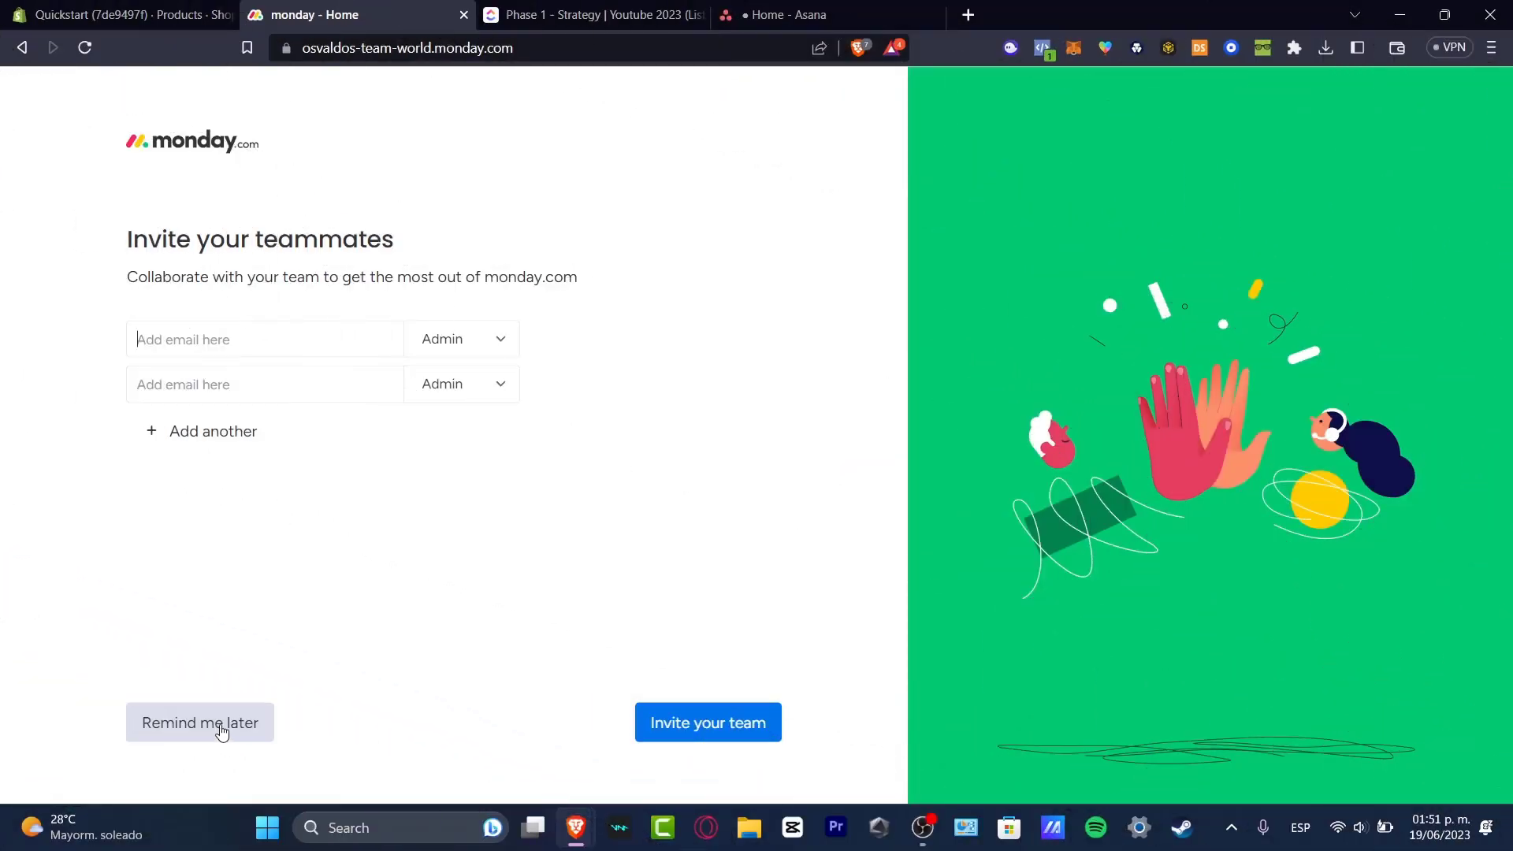
Skip teammate invitations with 'Remind me later', then switch to ClickUp's Phase 1 - Strategy tab
{"action": "left_click", "coordinate": [220, 724]}
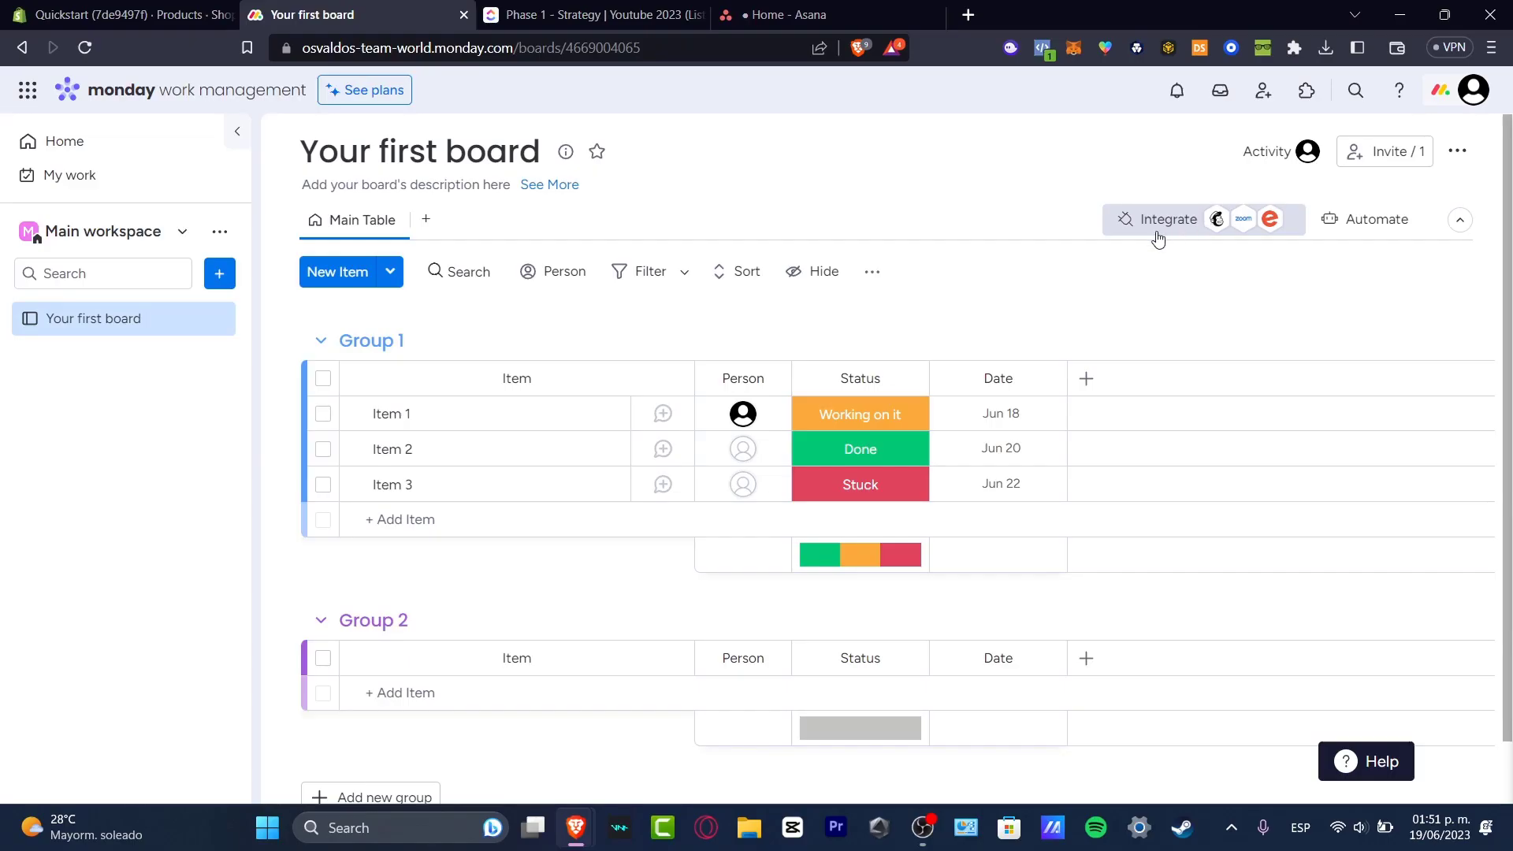
{"action": "left_click", "coordinate": [607, 14]}
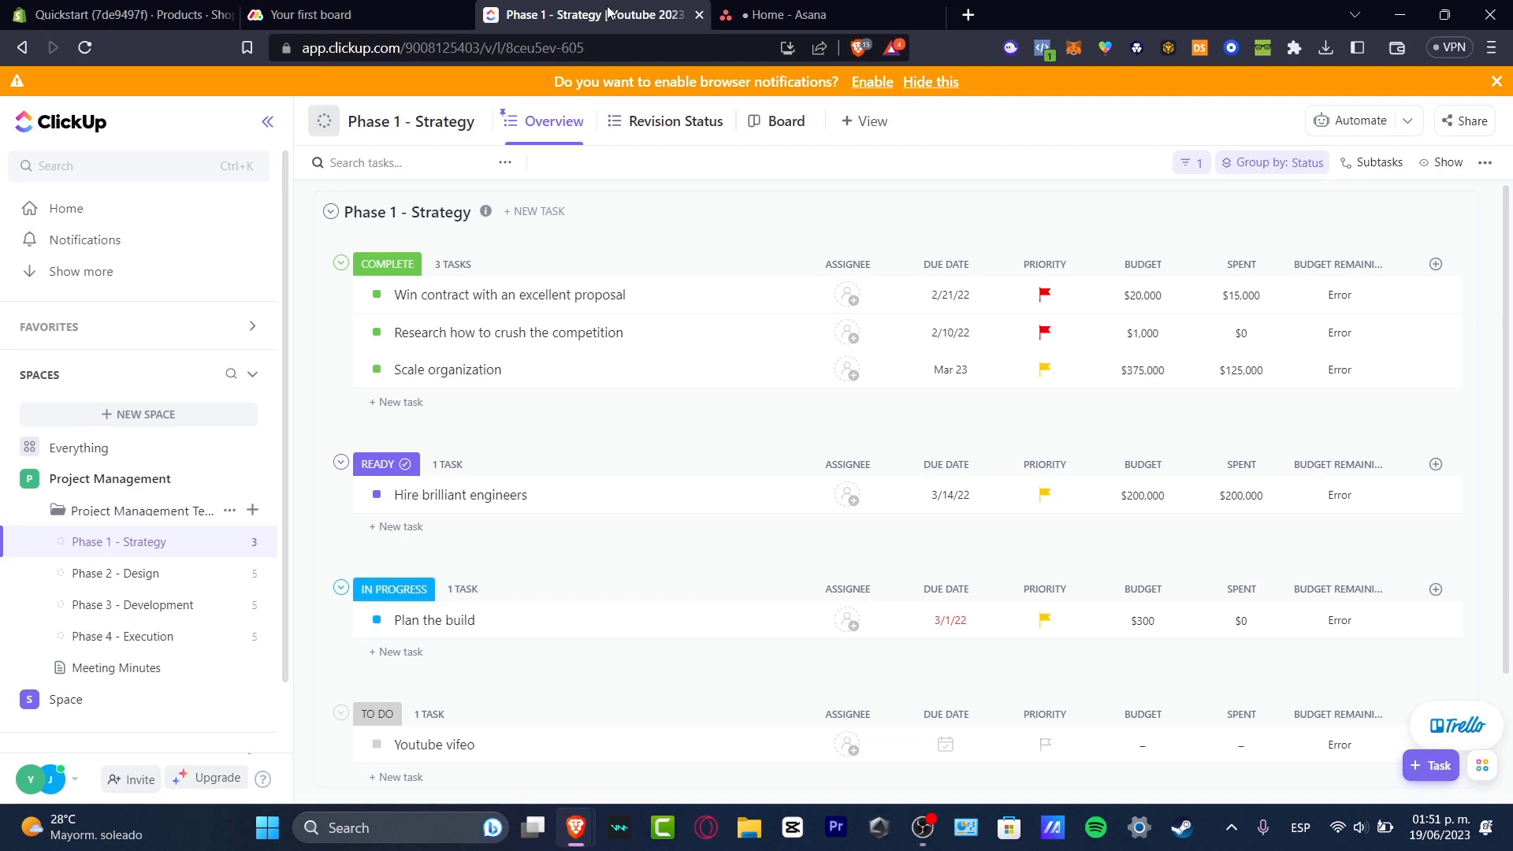
Compare the Asana home page and ClickUp Phase 1 list, then return to monday.com's Your first board
{"action": "left_click", "coordinate": [802, 8]}
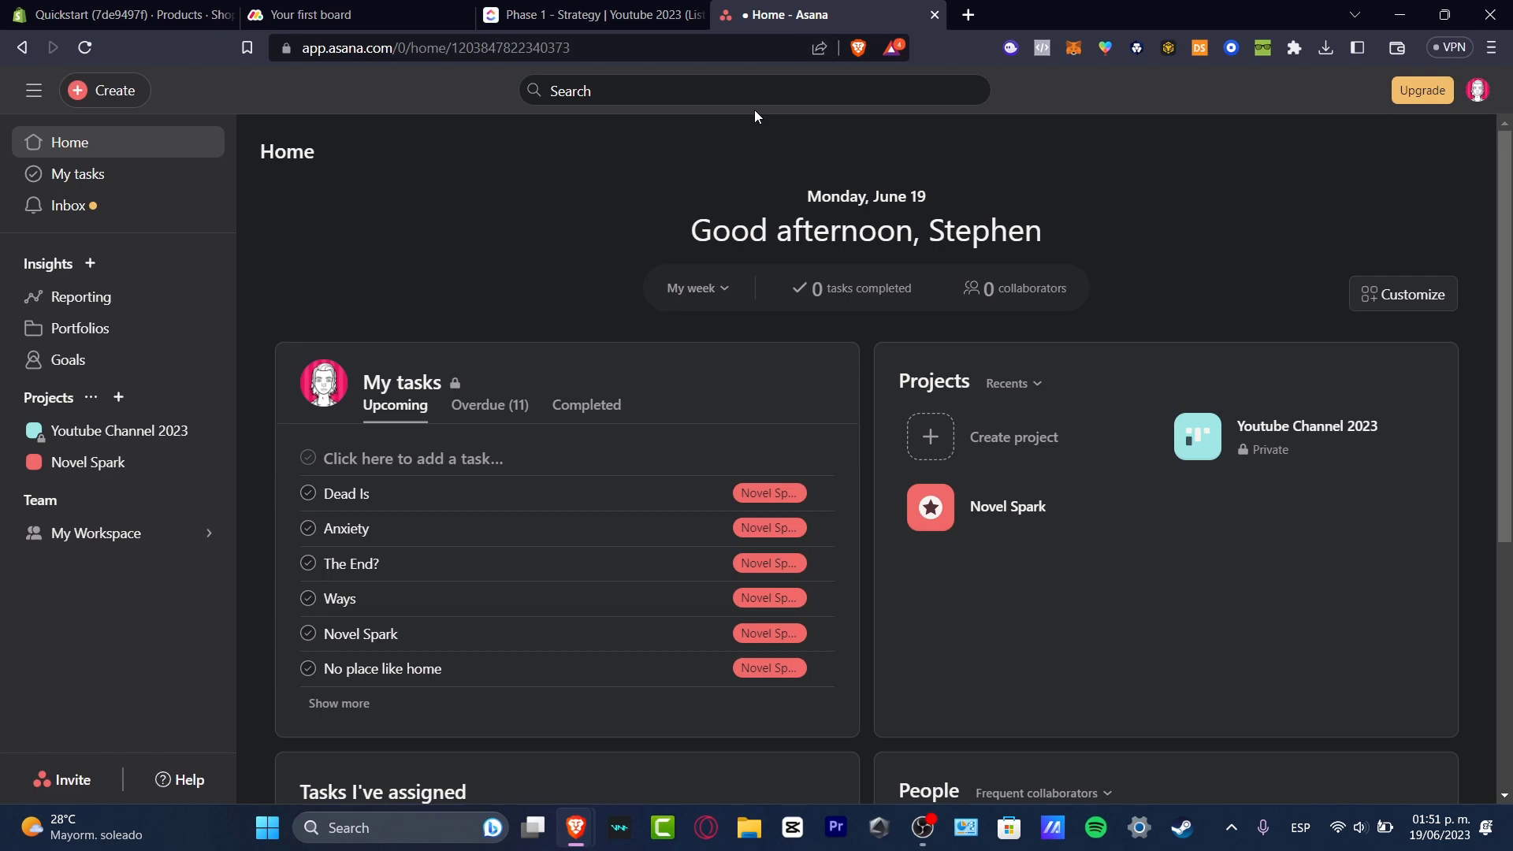
{"action": "left_click", "coordinate": [623, 5]}
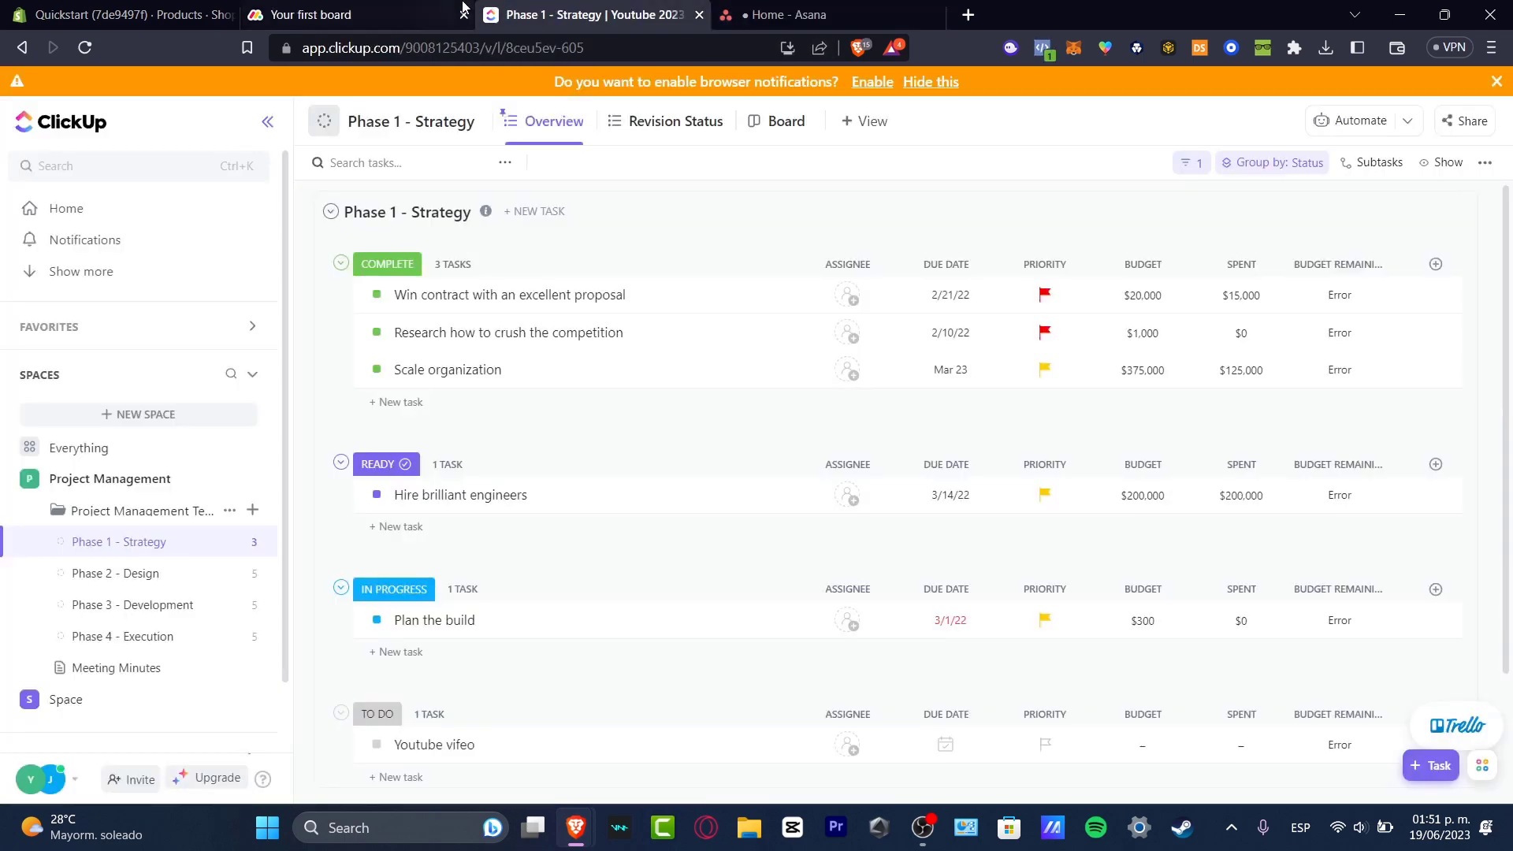
{"action": "left_click", "coordinate": [432, 8]}
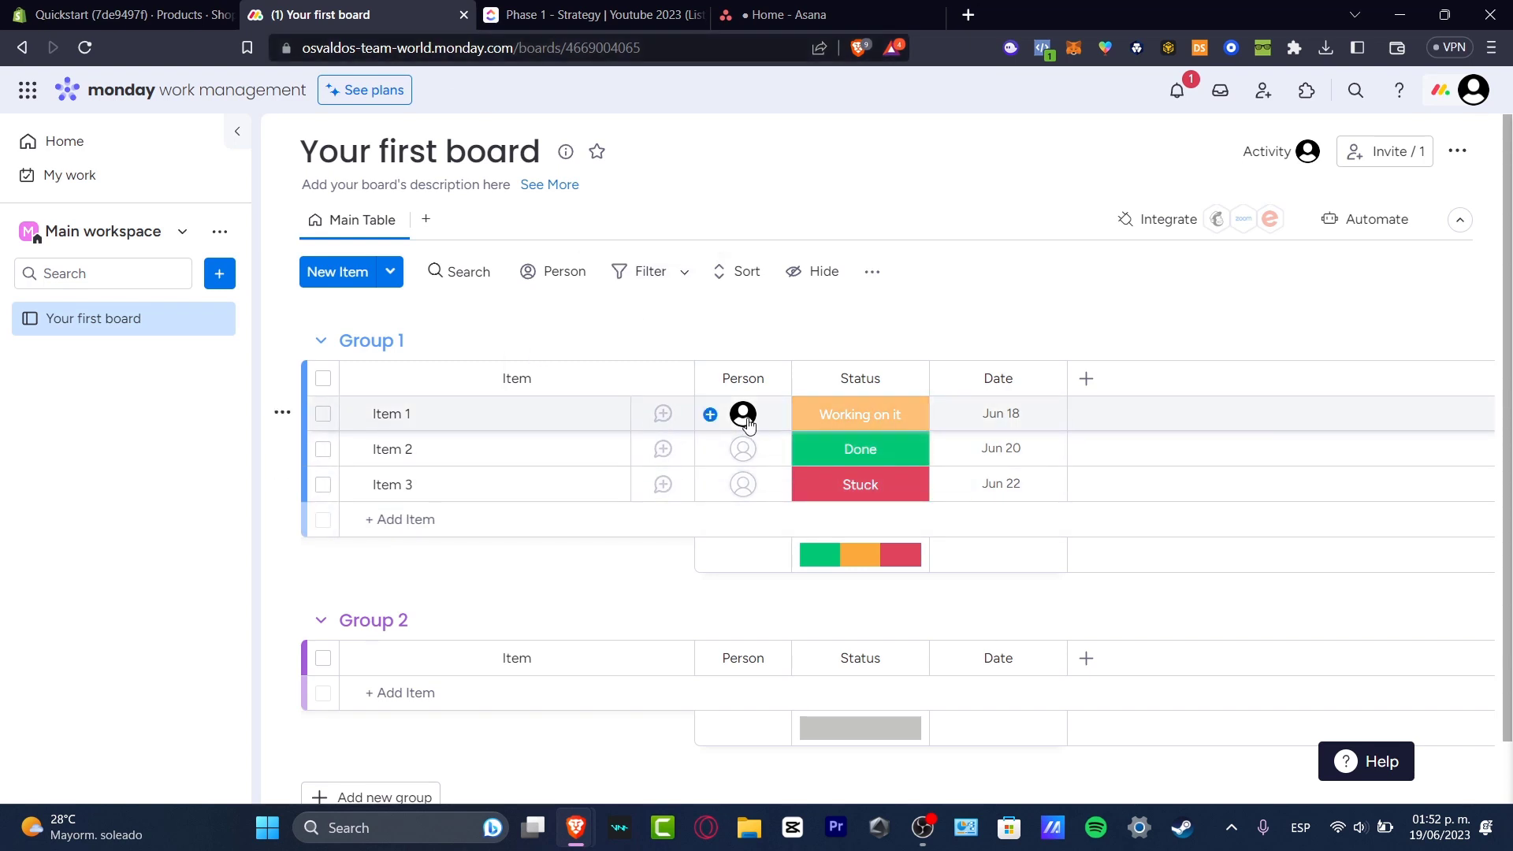
Glance at the column types and notifications panel, then open monday.com's app marketplace
{"action": "mouse_move", "coordinate": [752, 422]}
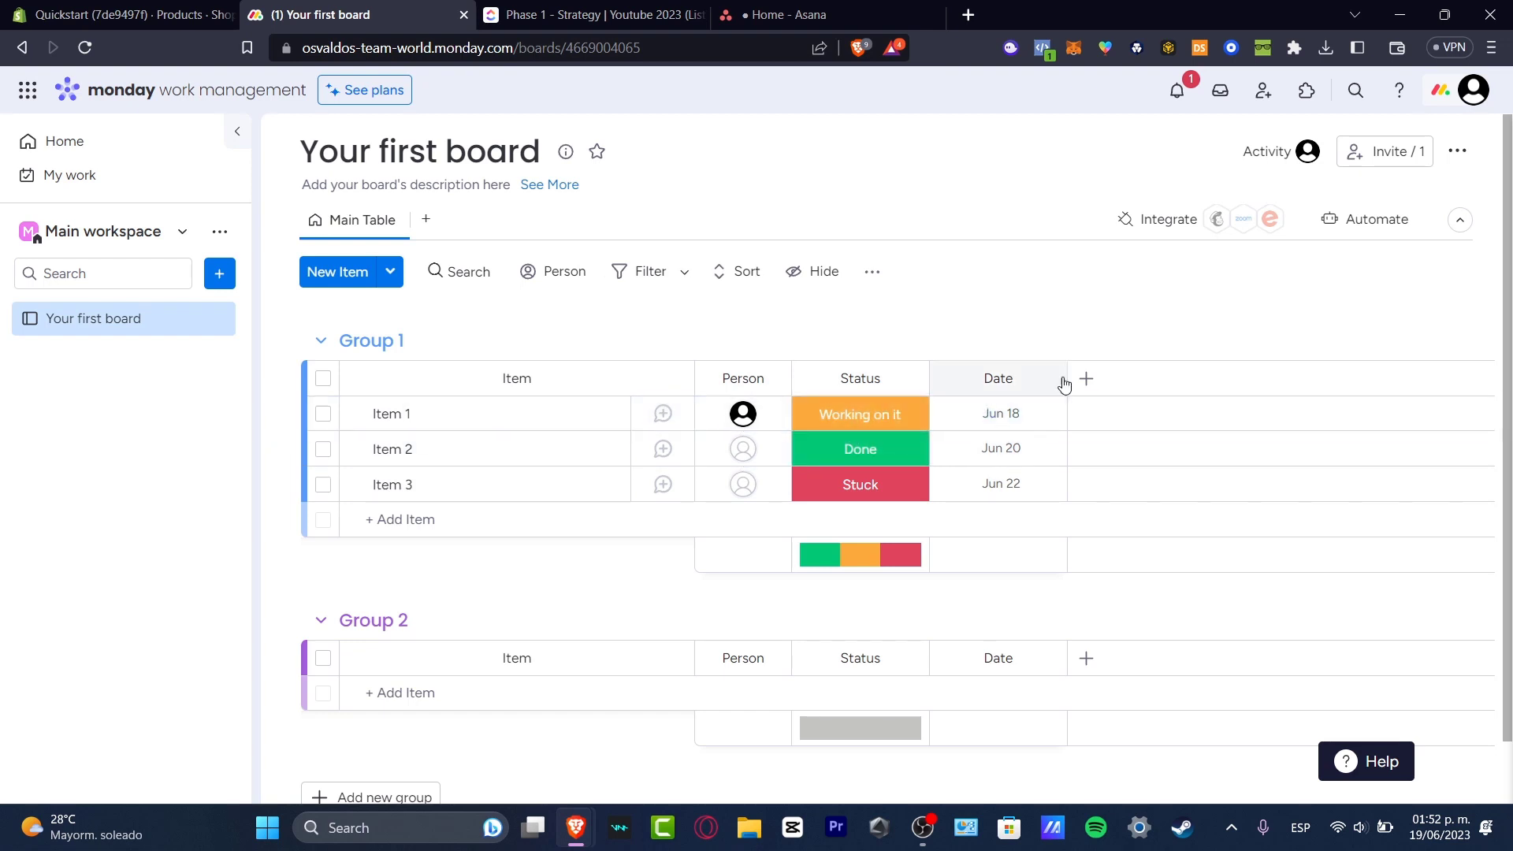
{"action": "left_click", "coordinate": [1088, 380]}
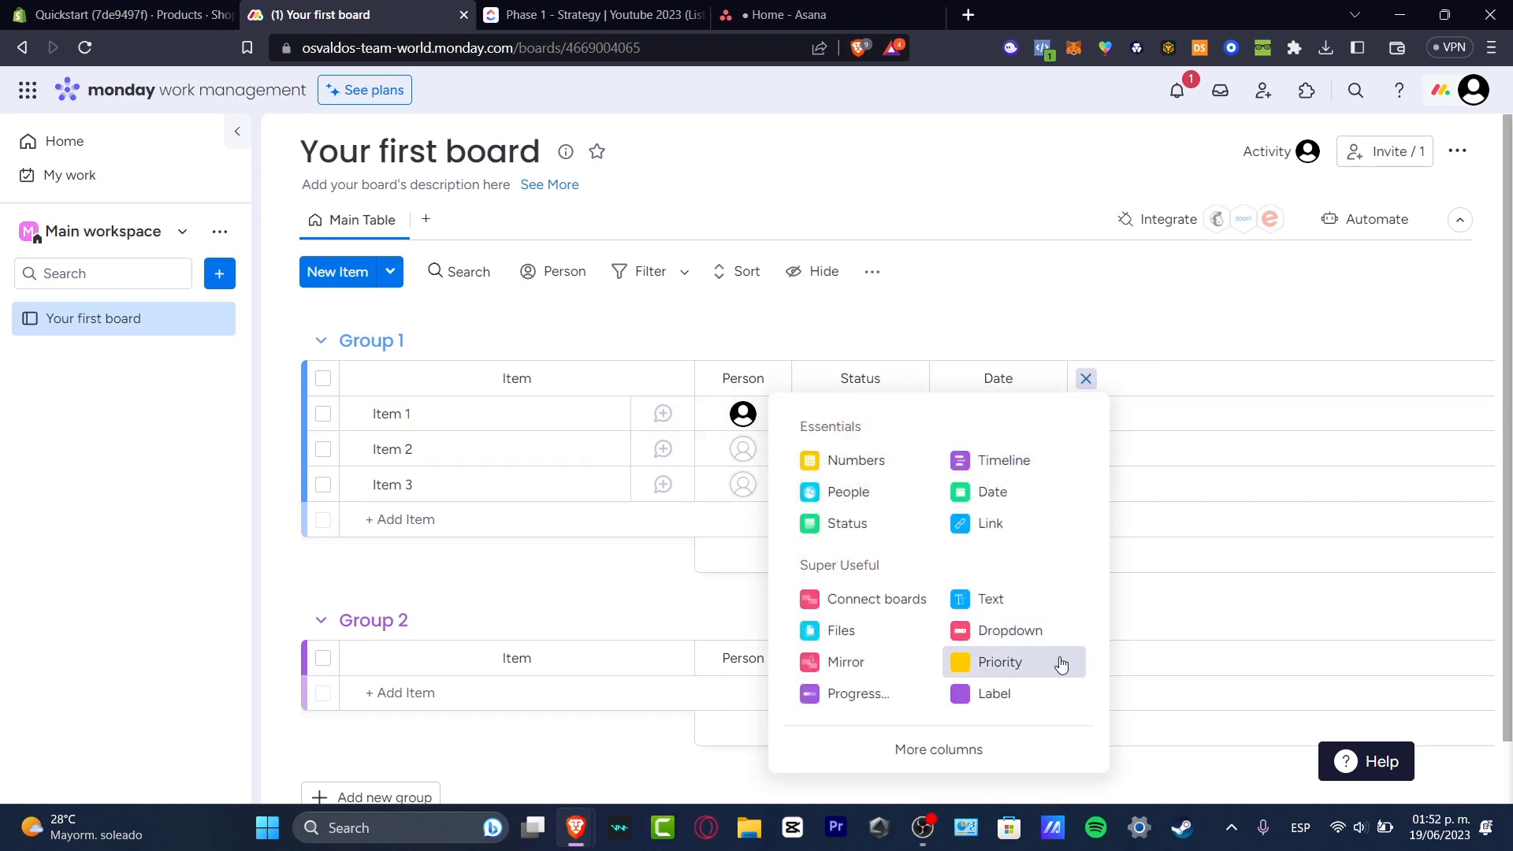
{"action": "left_click", "coordinate": [1177, 90]}
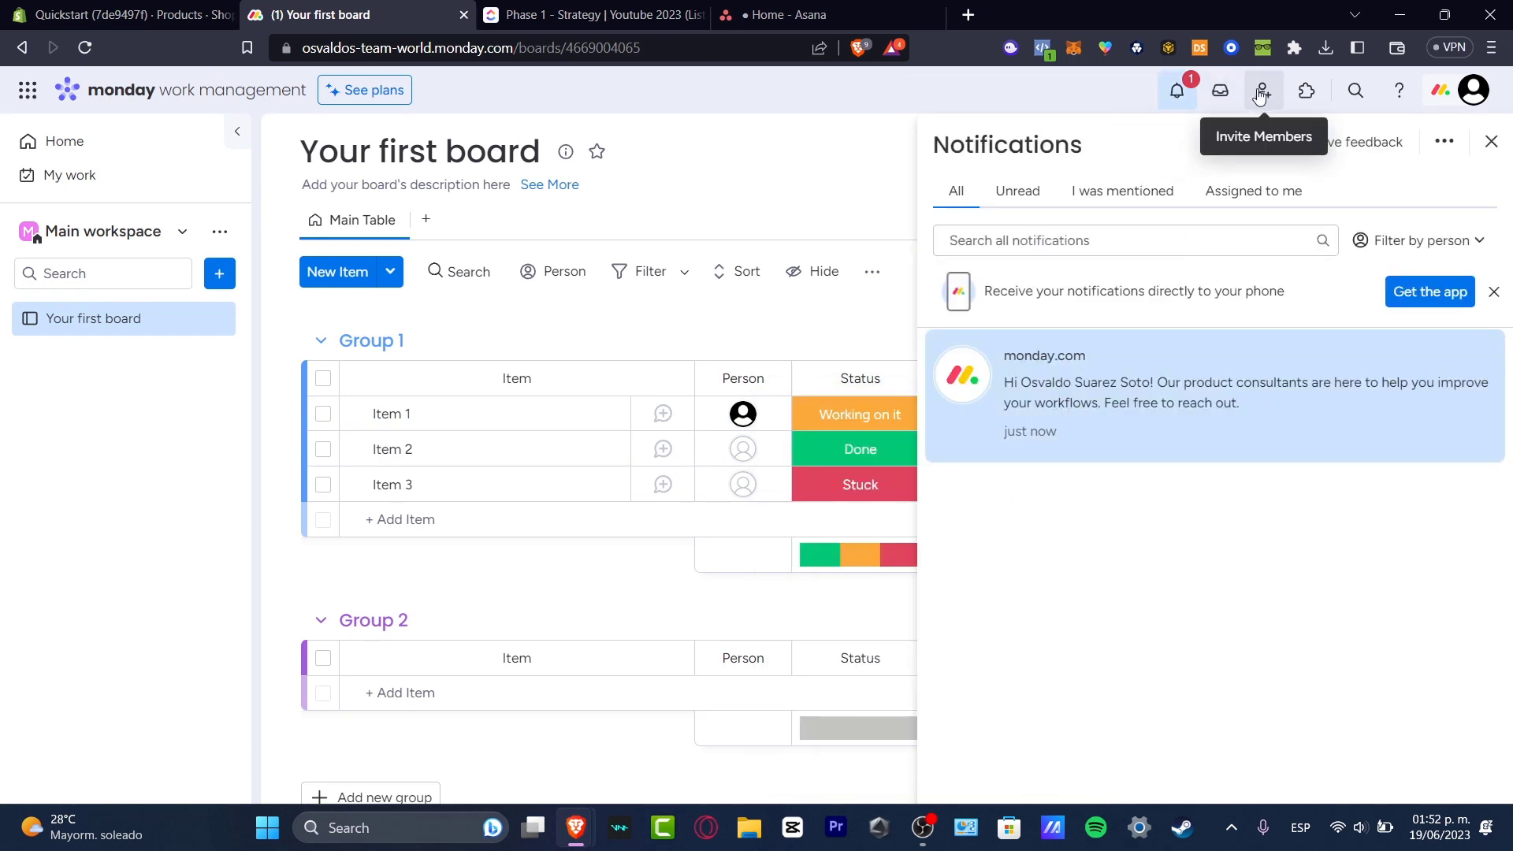
{"action": "left_click", "coordinate": [1304, 92]}
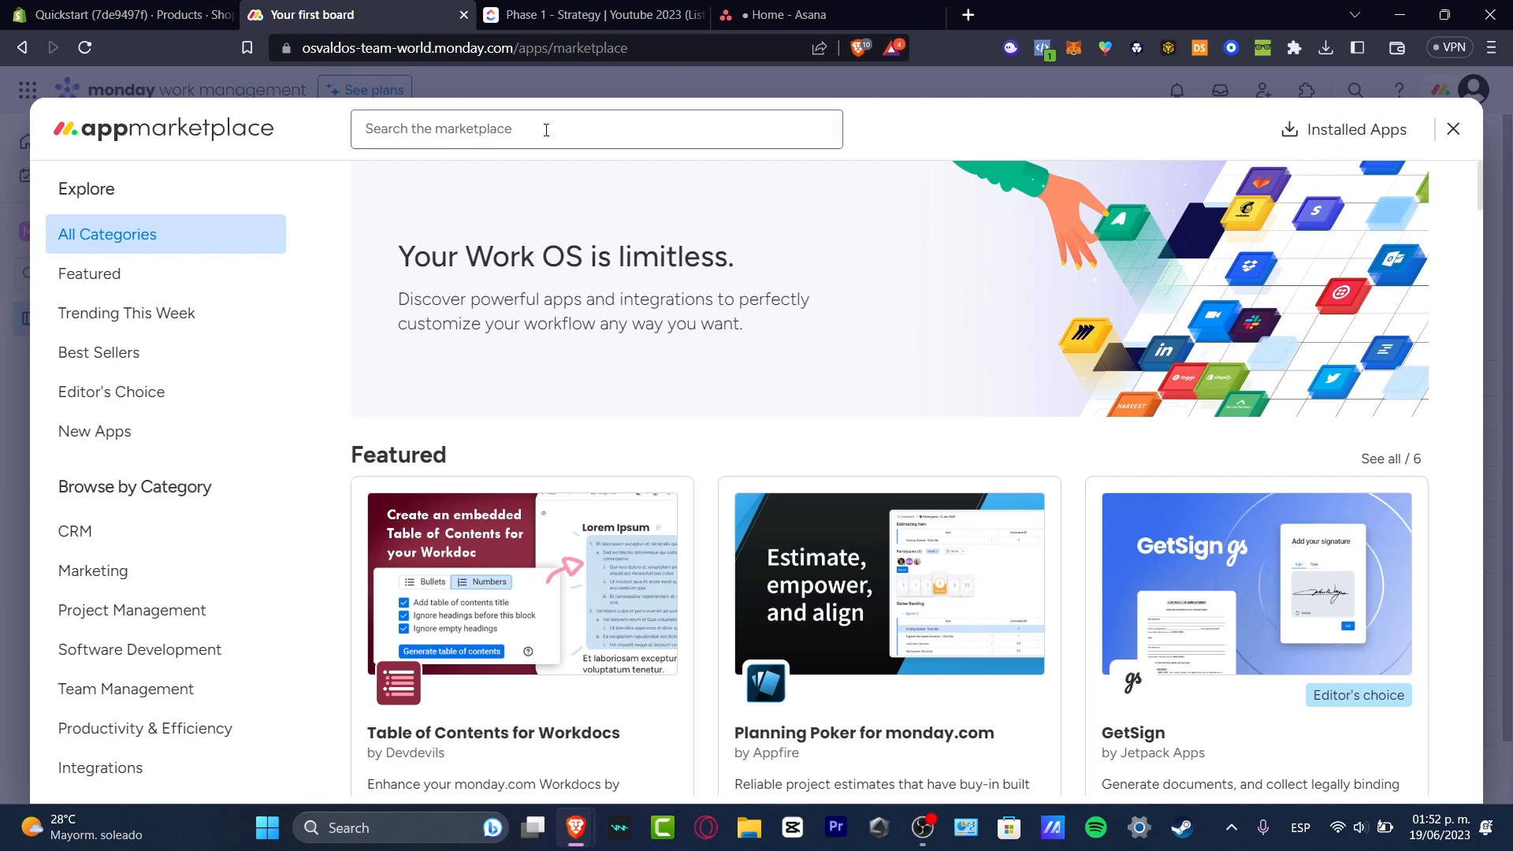
Check Embedded Calendar Pro's details and 14 days trial note, then close the marketplace
{"action": "scroll", "coordinate": [688, 190], "scroll_direction": "down", "scroll_amount": 4}
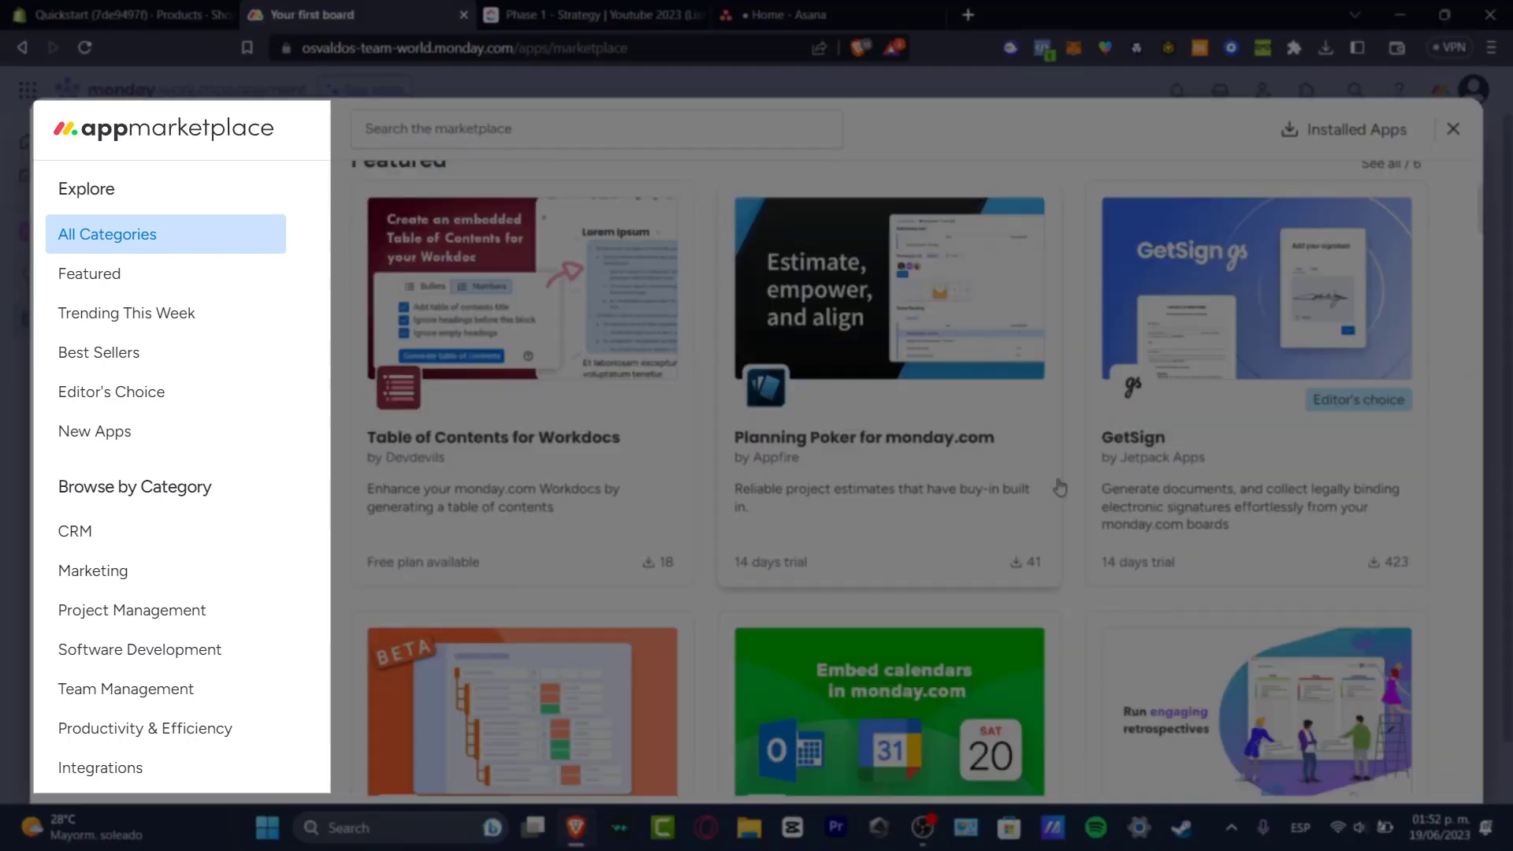
{"action": "scroll", "coordinate": [983, 432], "scroll_direction": "down", "scroll_amount": 4}
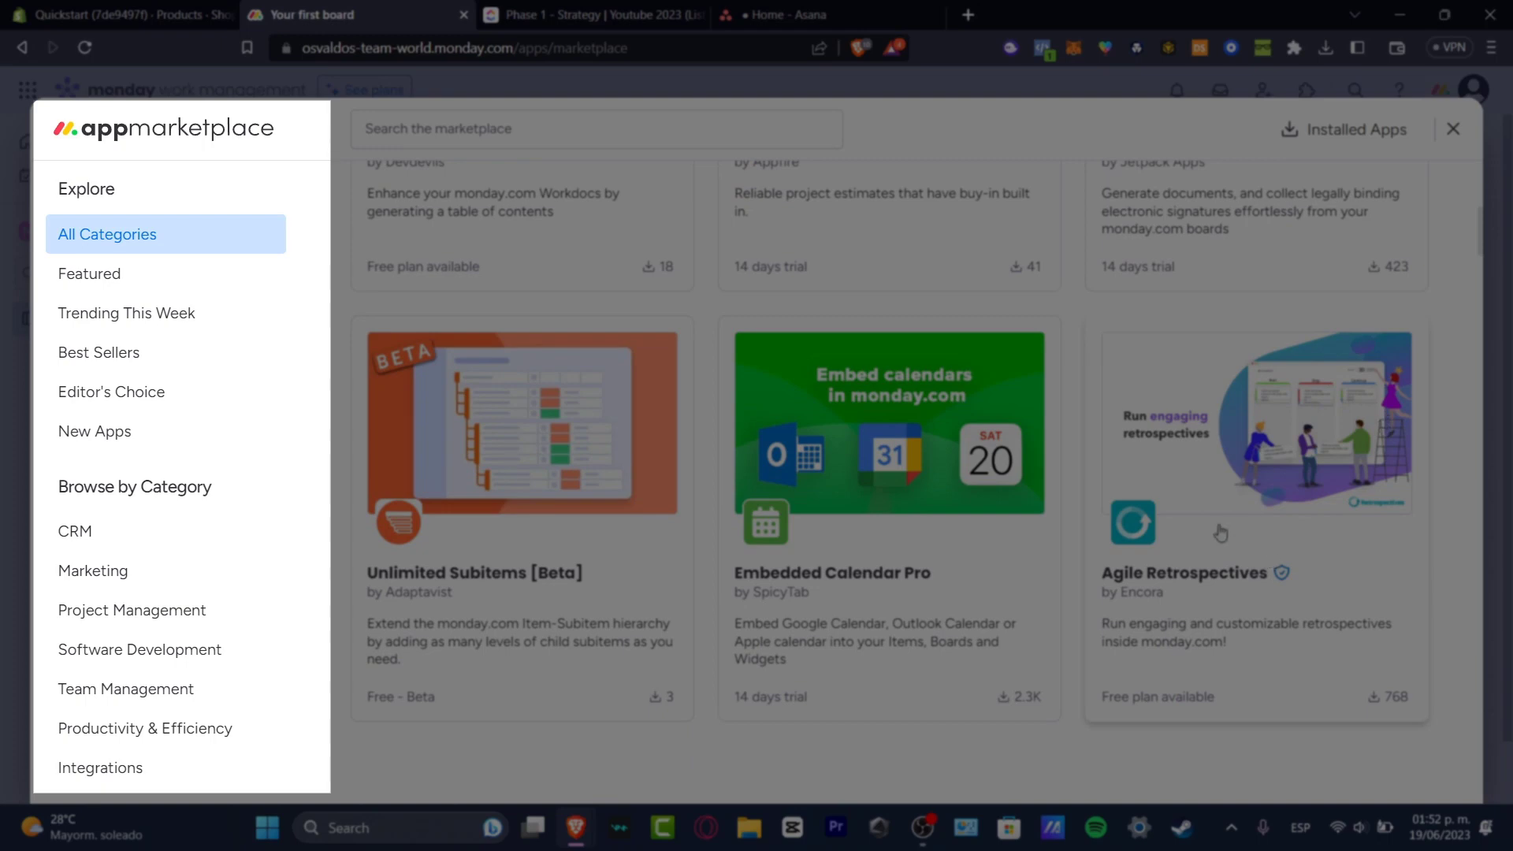
{"action": "left_click", "coordinate": [899, 453]}
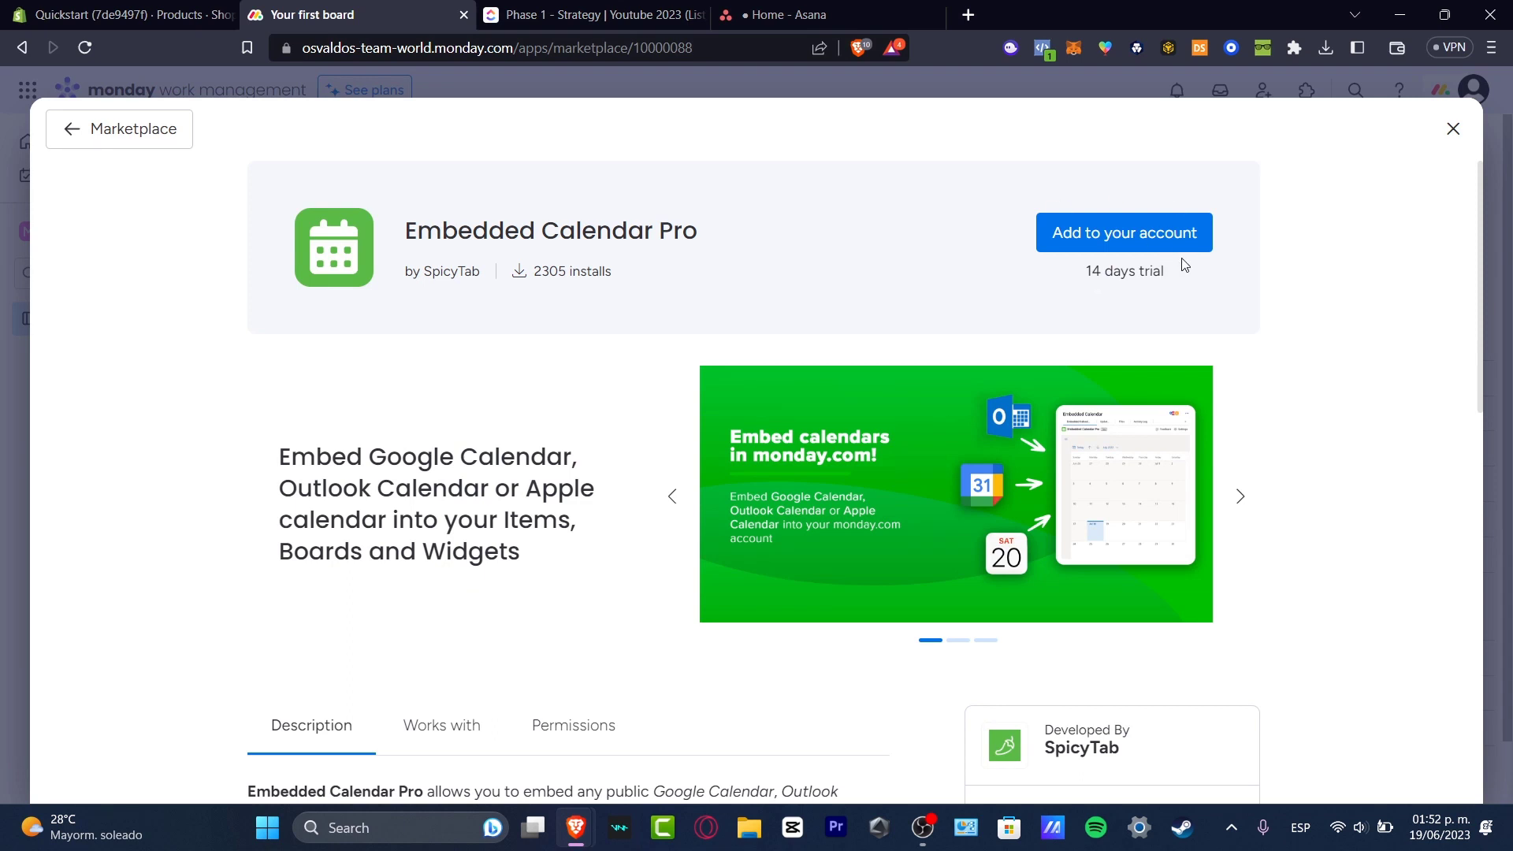
{"action": "left_click_drag", "start_coordinate": [1150, 271], "coordinate": [1077, 277]}
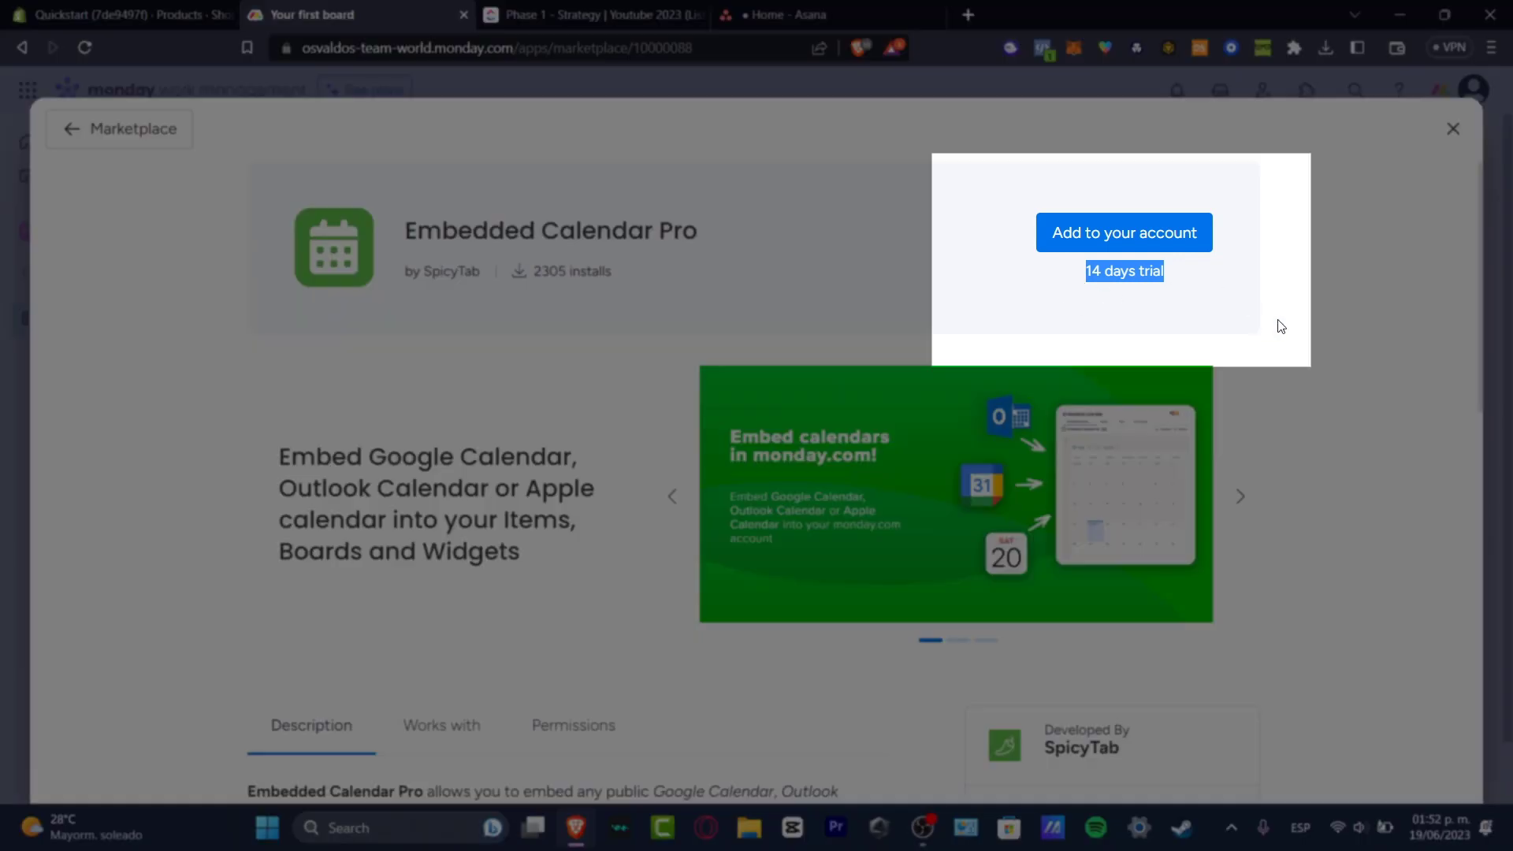
{"action": "left_click", "coordinate": [1337, 350]}
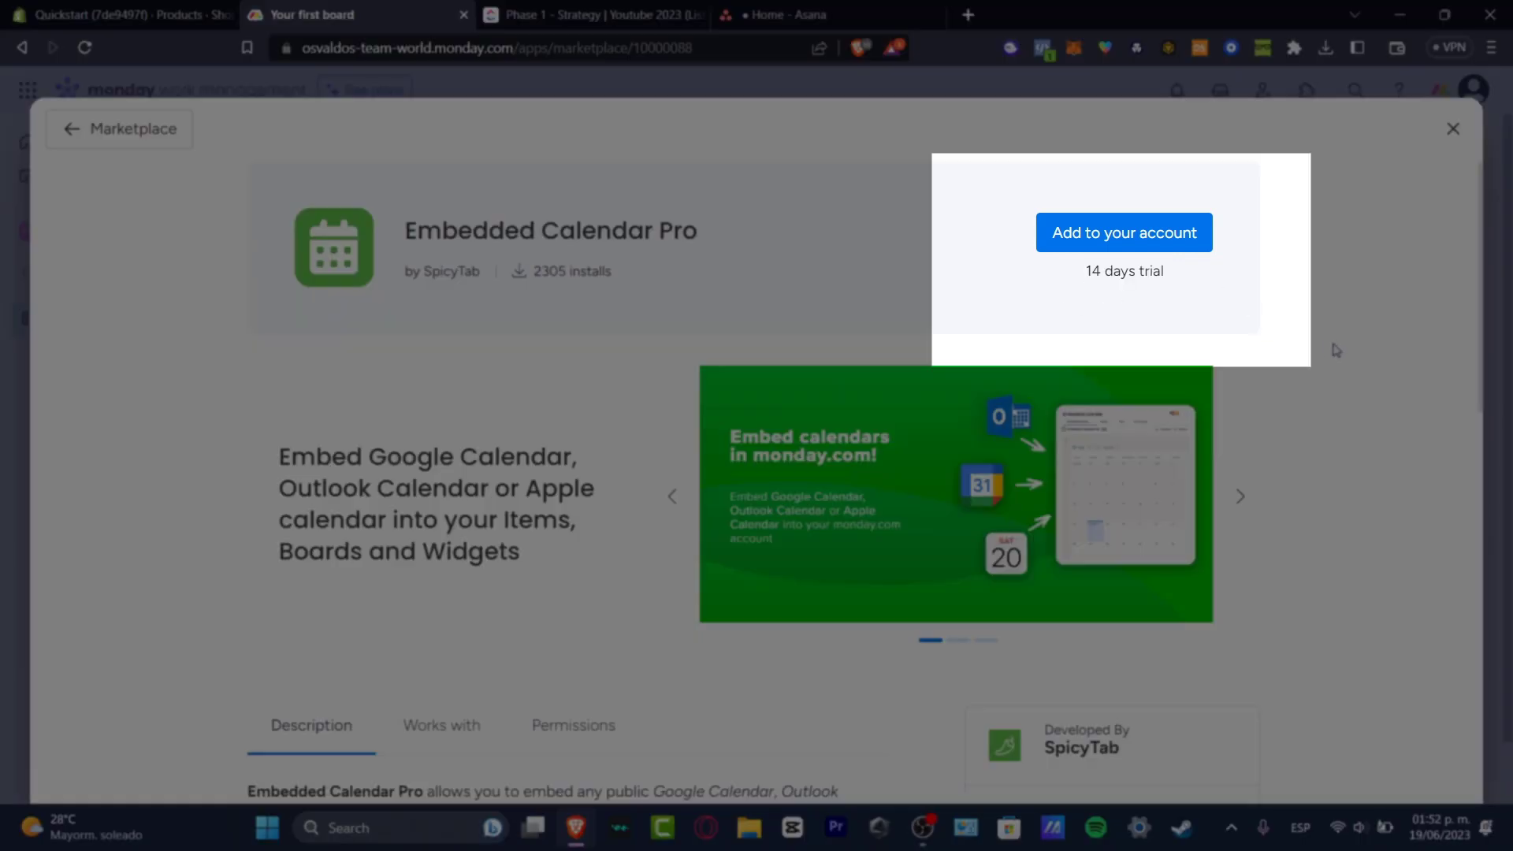
{"action": "left_click", "coordinate": [174, 132]}
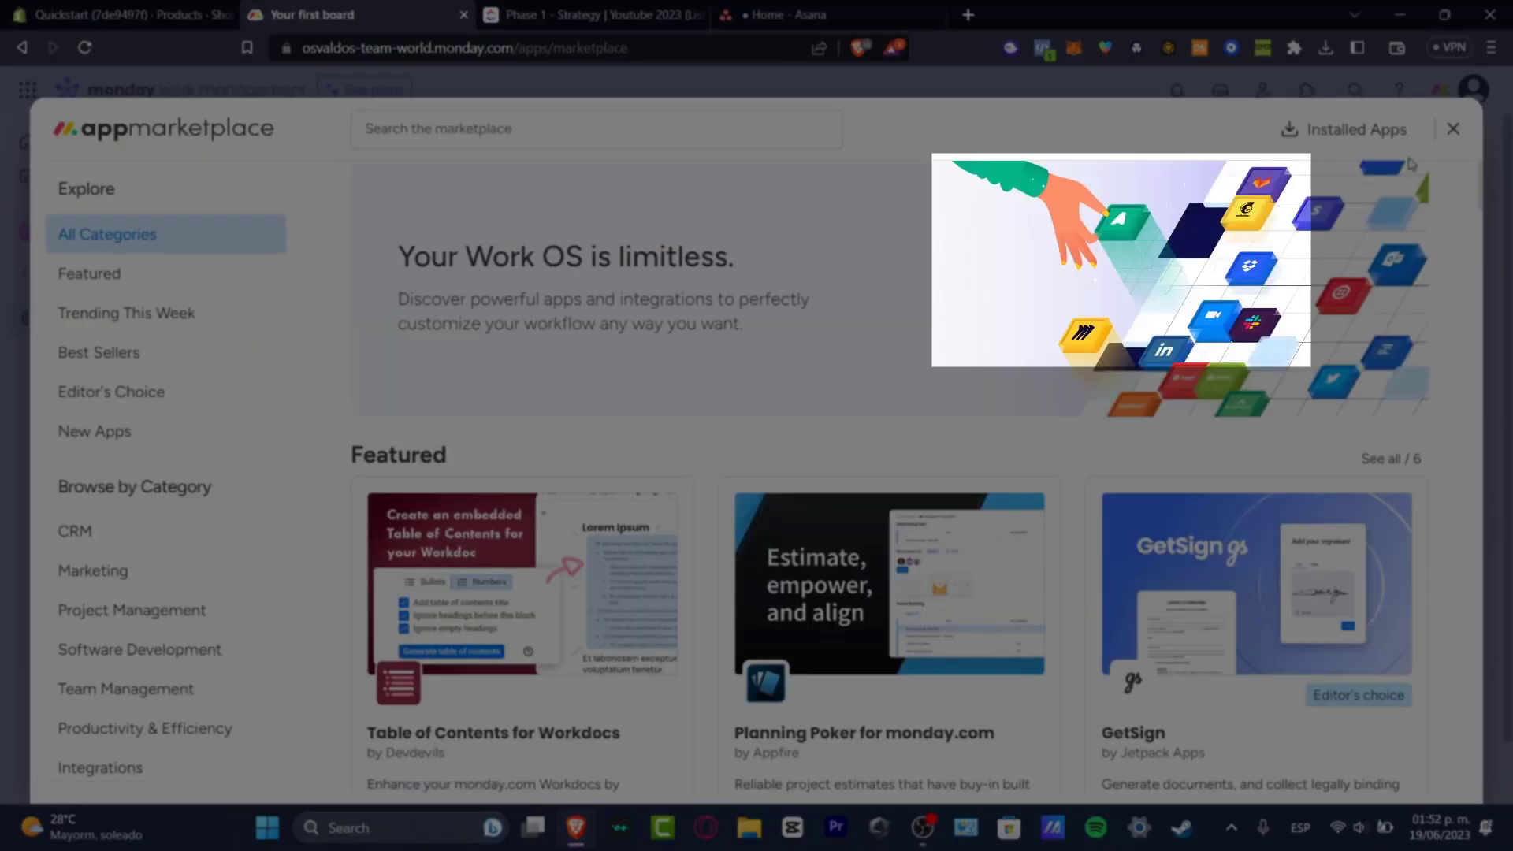
{"action": "left_click", "coordinate": [1452, 130]}
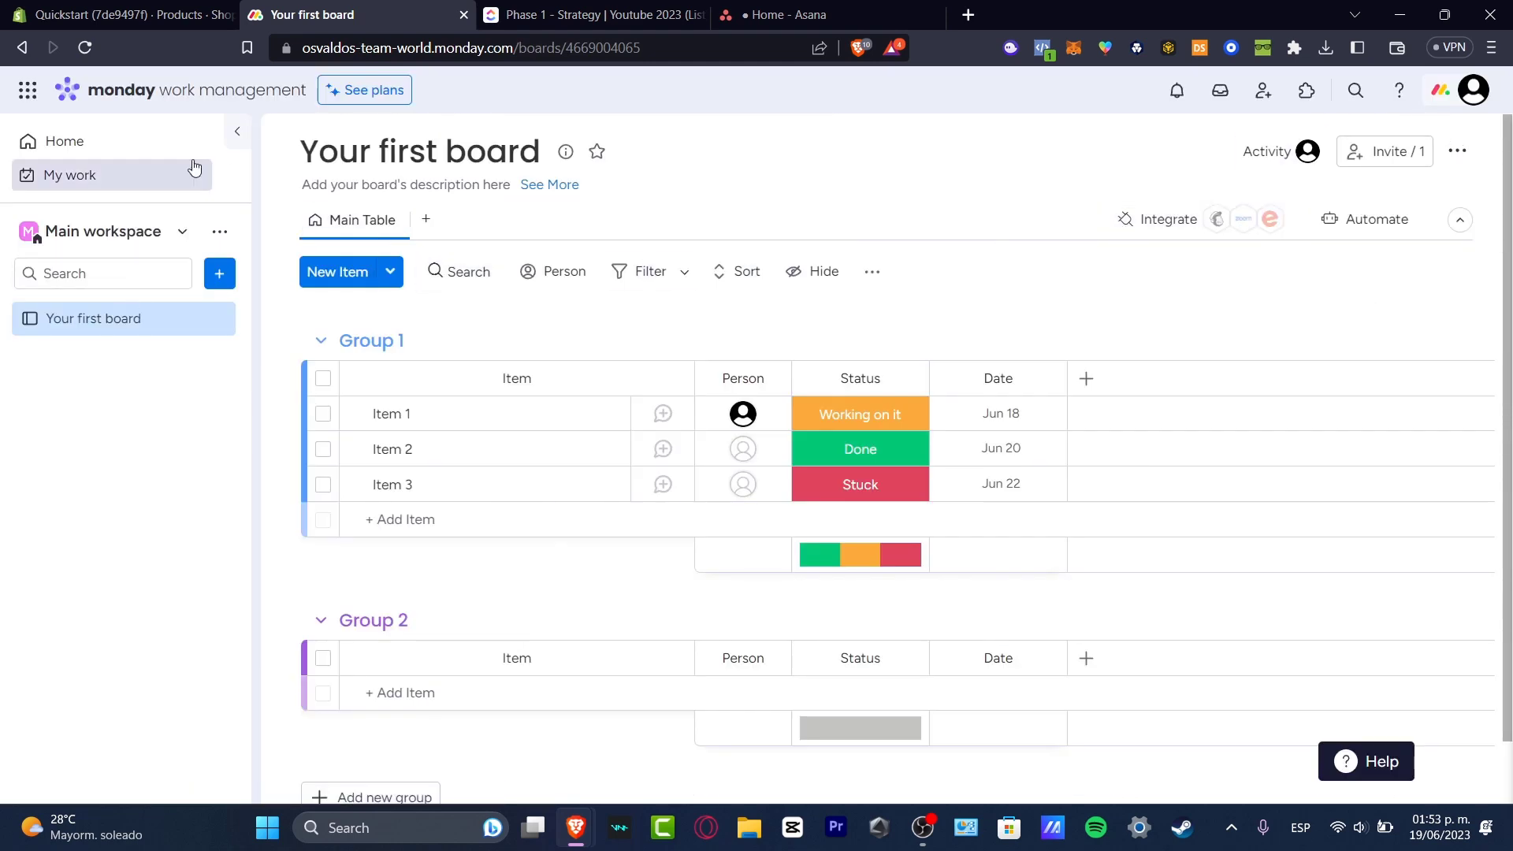
Add a view named Table to Your first board
{"action": "left_click", "coordinate": [425, 218]}
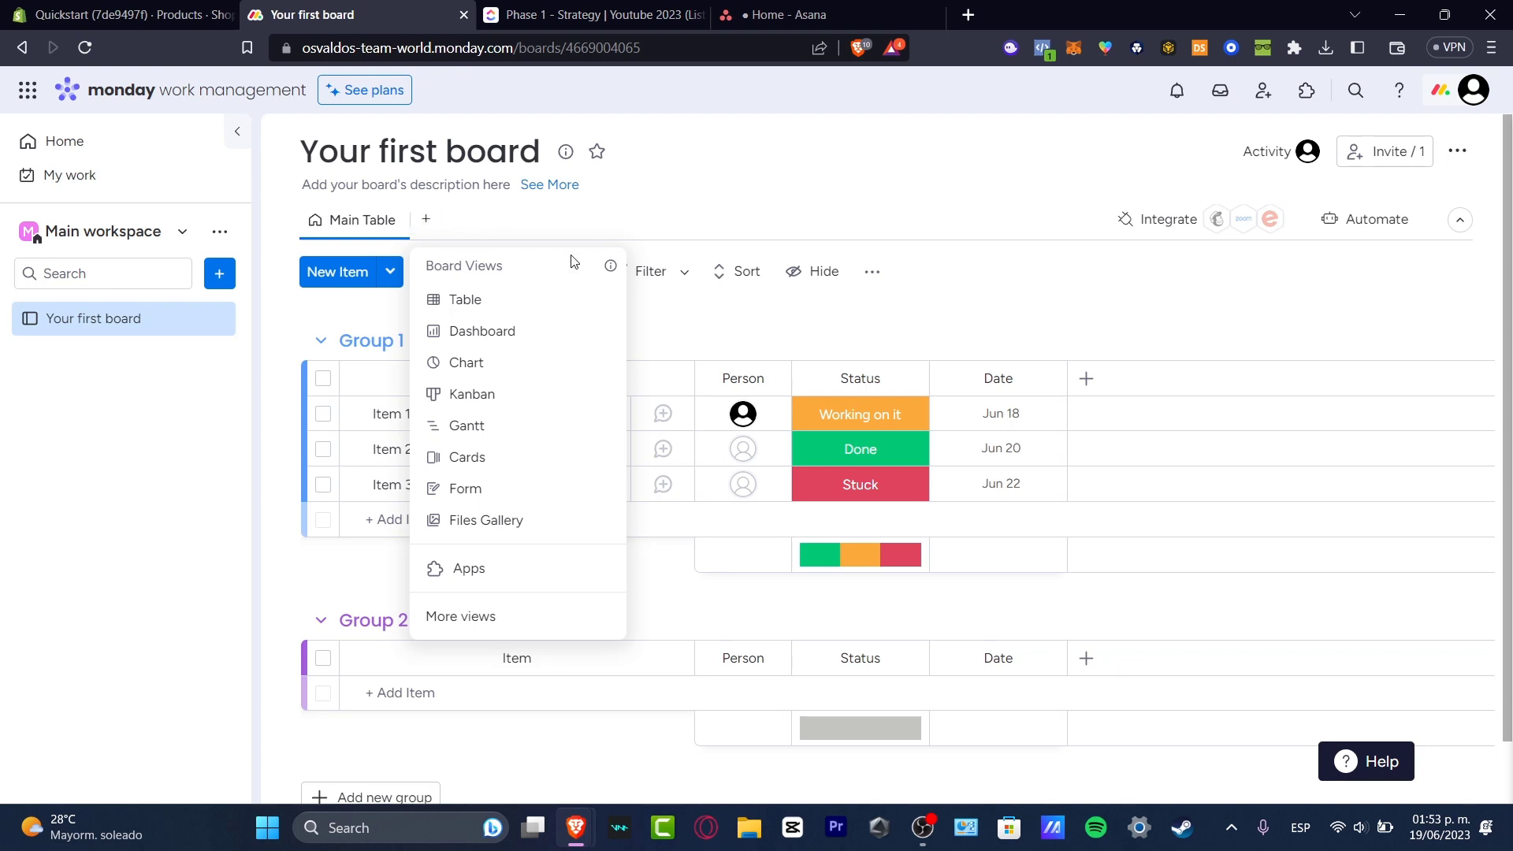
{"action": "left_click", "coordinate": [543, 307]}
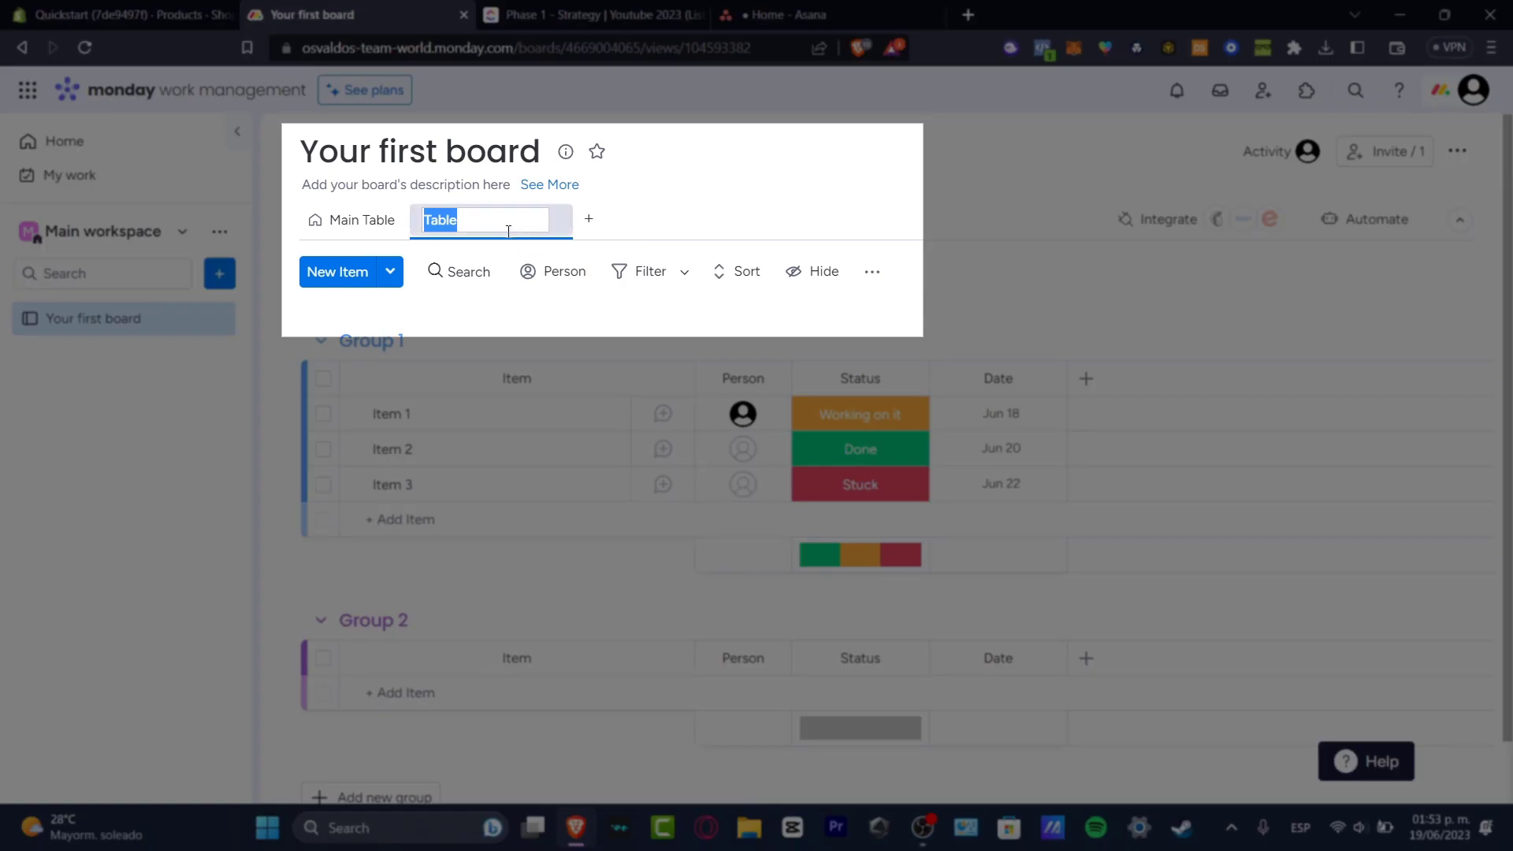
{"action": "left_click", "coordinate": [581, 224]}
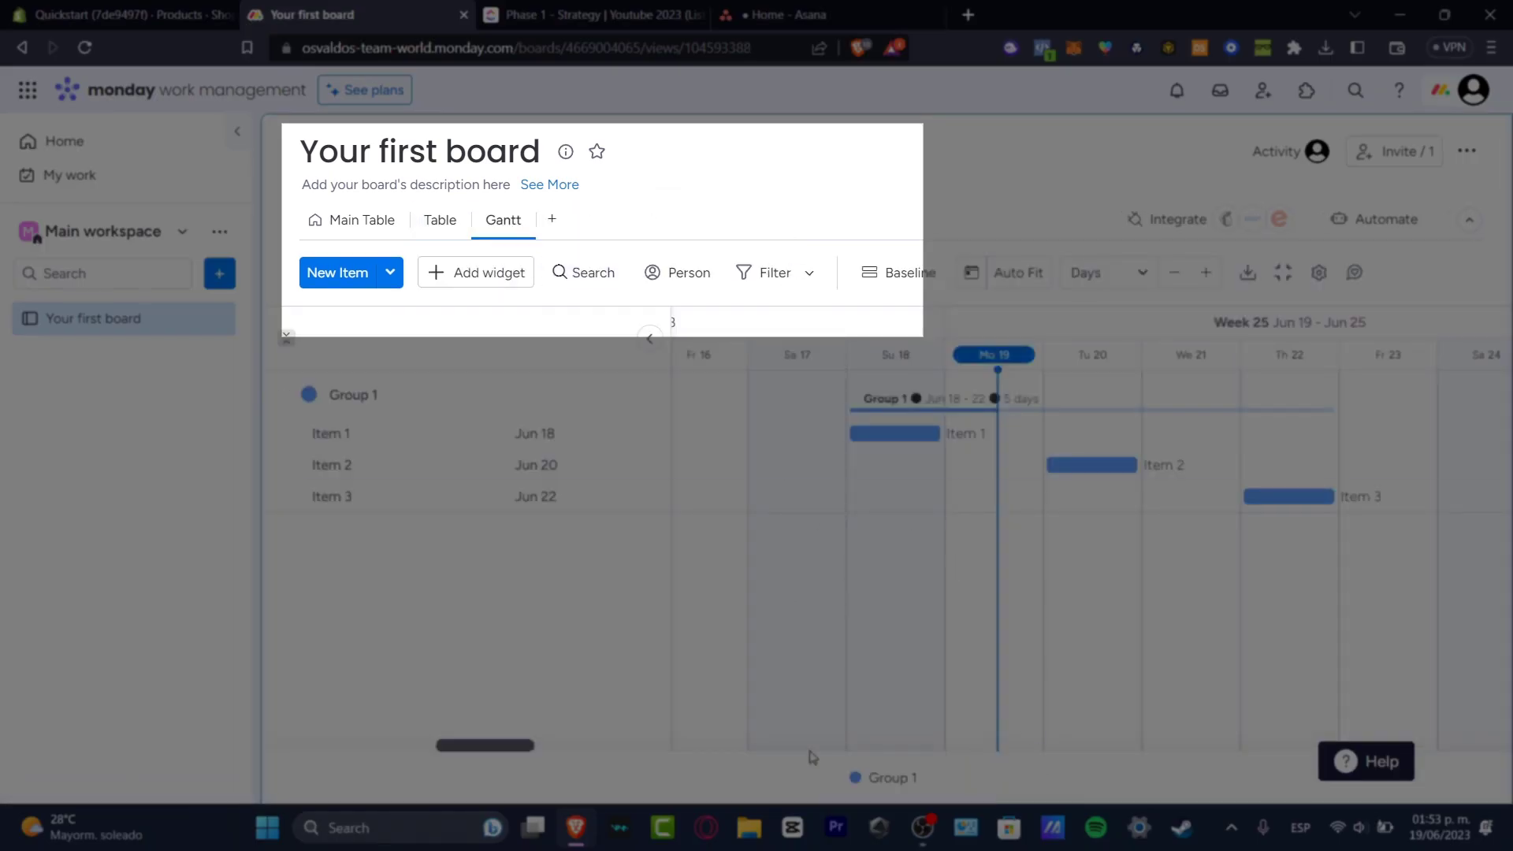
{"action": "left_click_drag", "start_coordinate": [511, 759], "coordinate": [473, 688]}
Add Form and Chart views to the board, dismissing the WorkForms introduction
{"action": "left_click", "coordinate": [551, 219]}
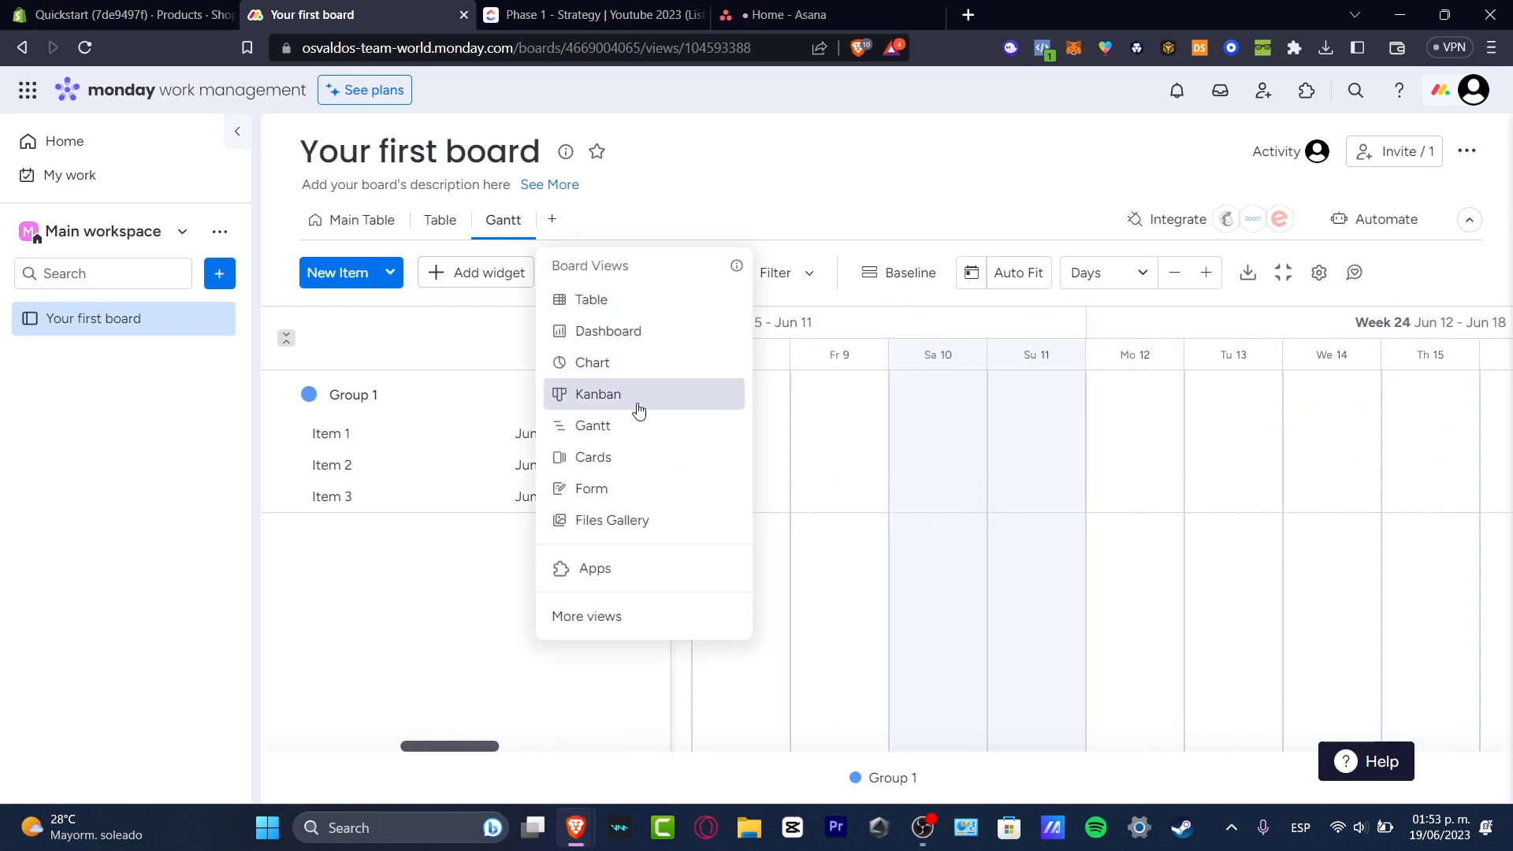
{"action": "left_click", "coordinate": [640, 490]}
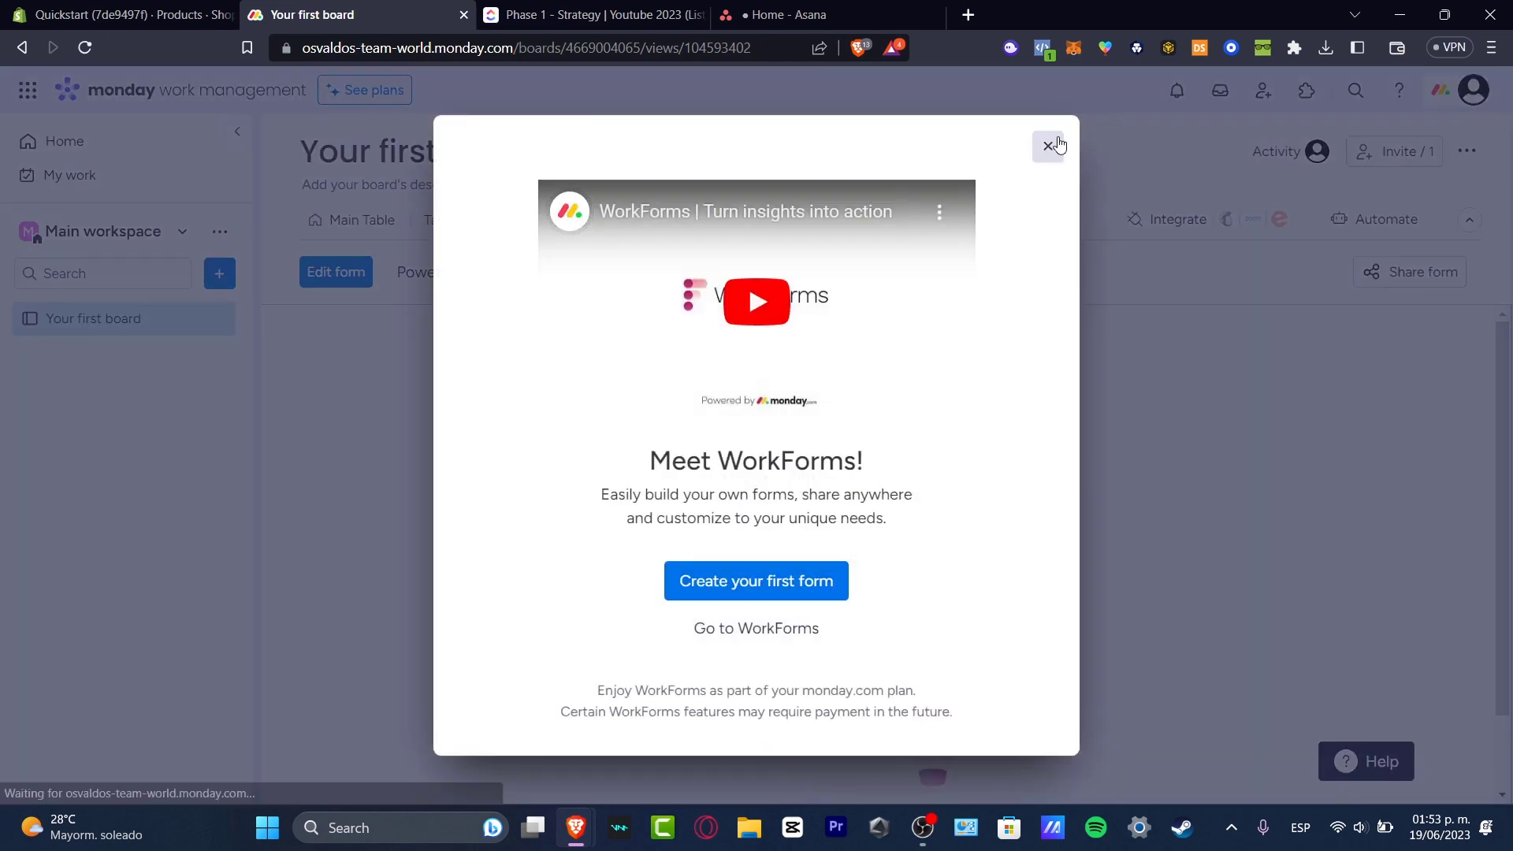
{"action": "left_click", "coordinate": [1047, 146]}
{"action": "left_click", "coordinate": [622, 220]}
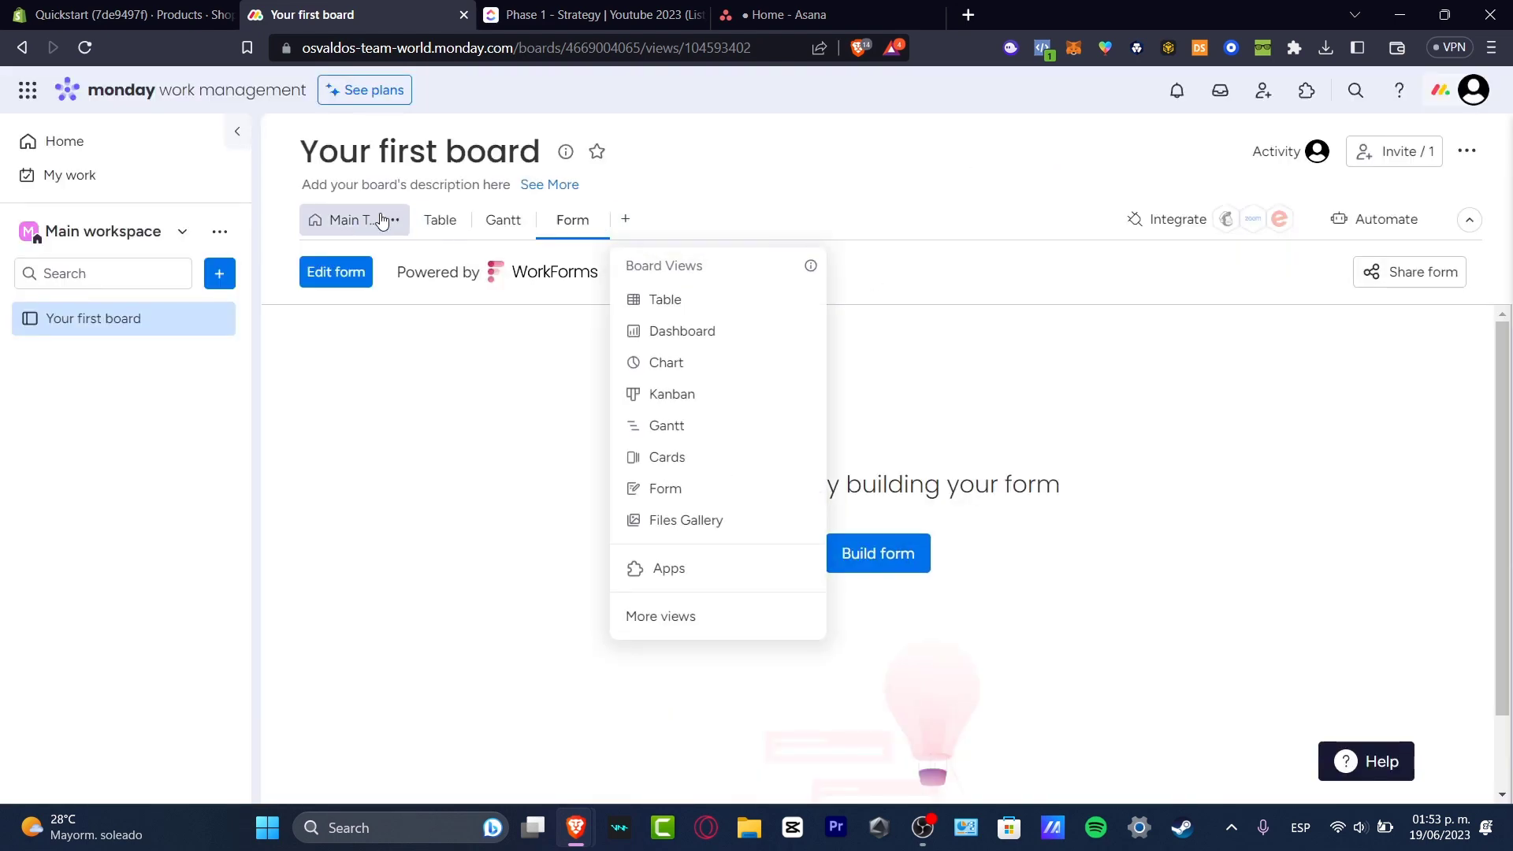
{"action": "left_click", "coordinate": [746, 373]}
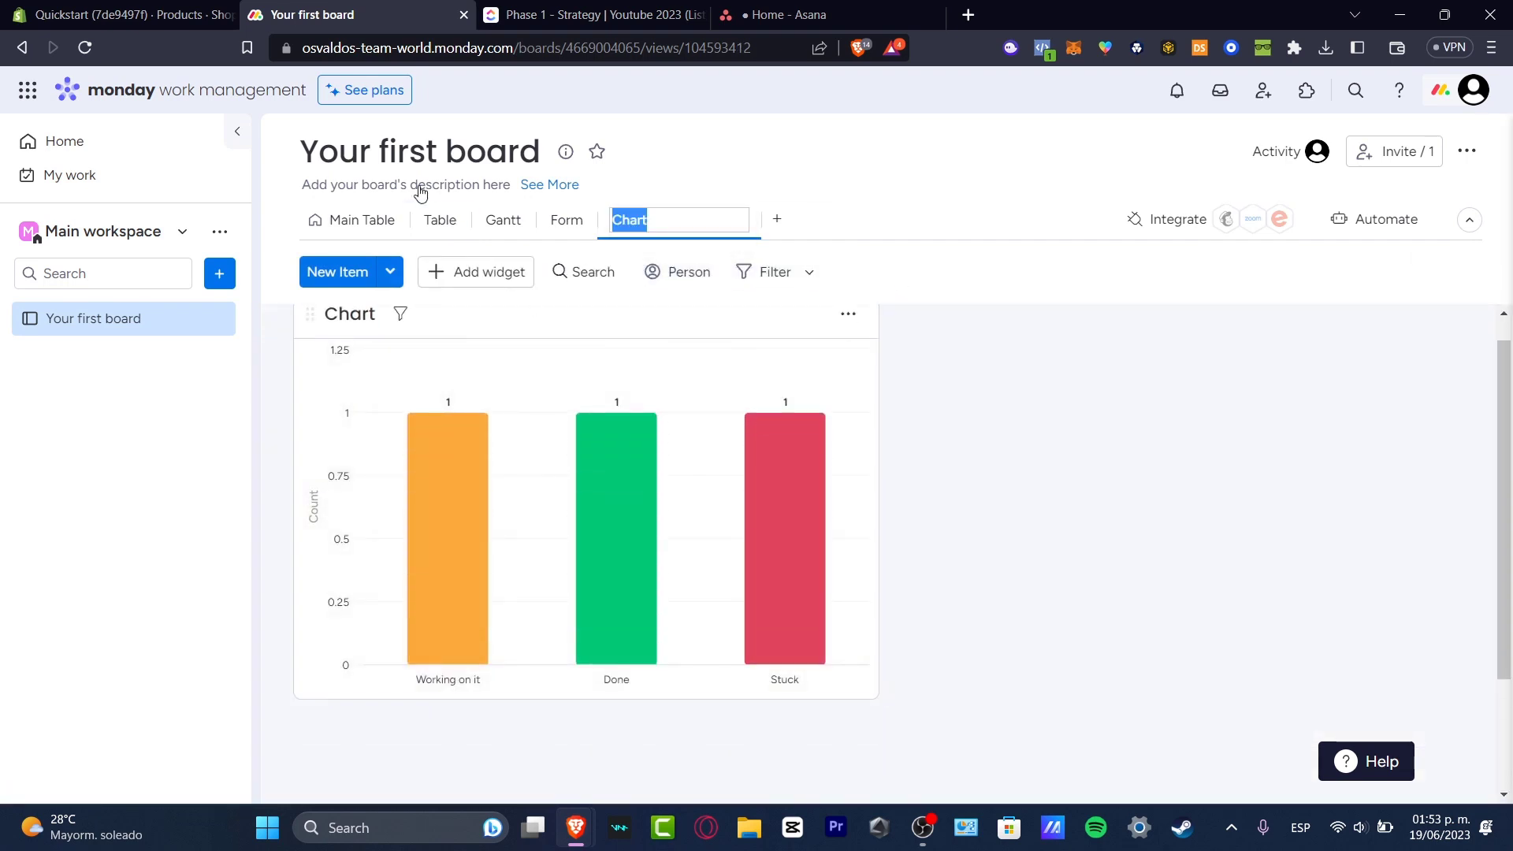
{"action": "left_click", "coordinate": [28, 90]}
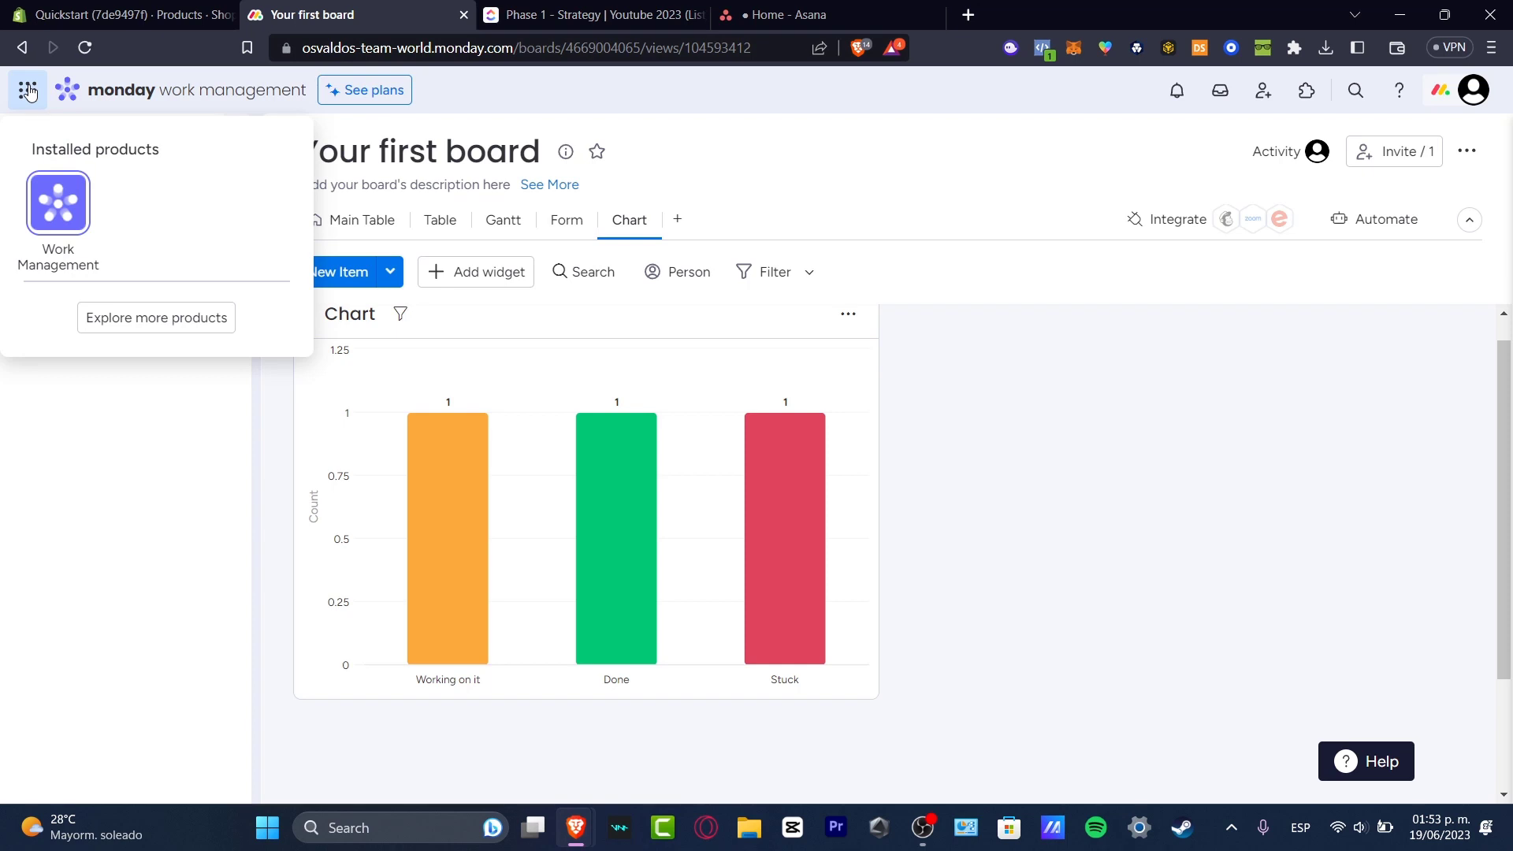
{"action": "left_click", "coordinate": [955, 179]}
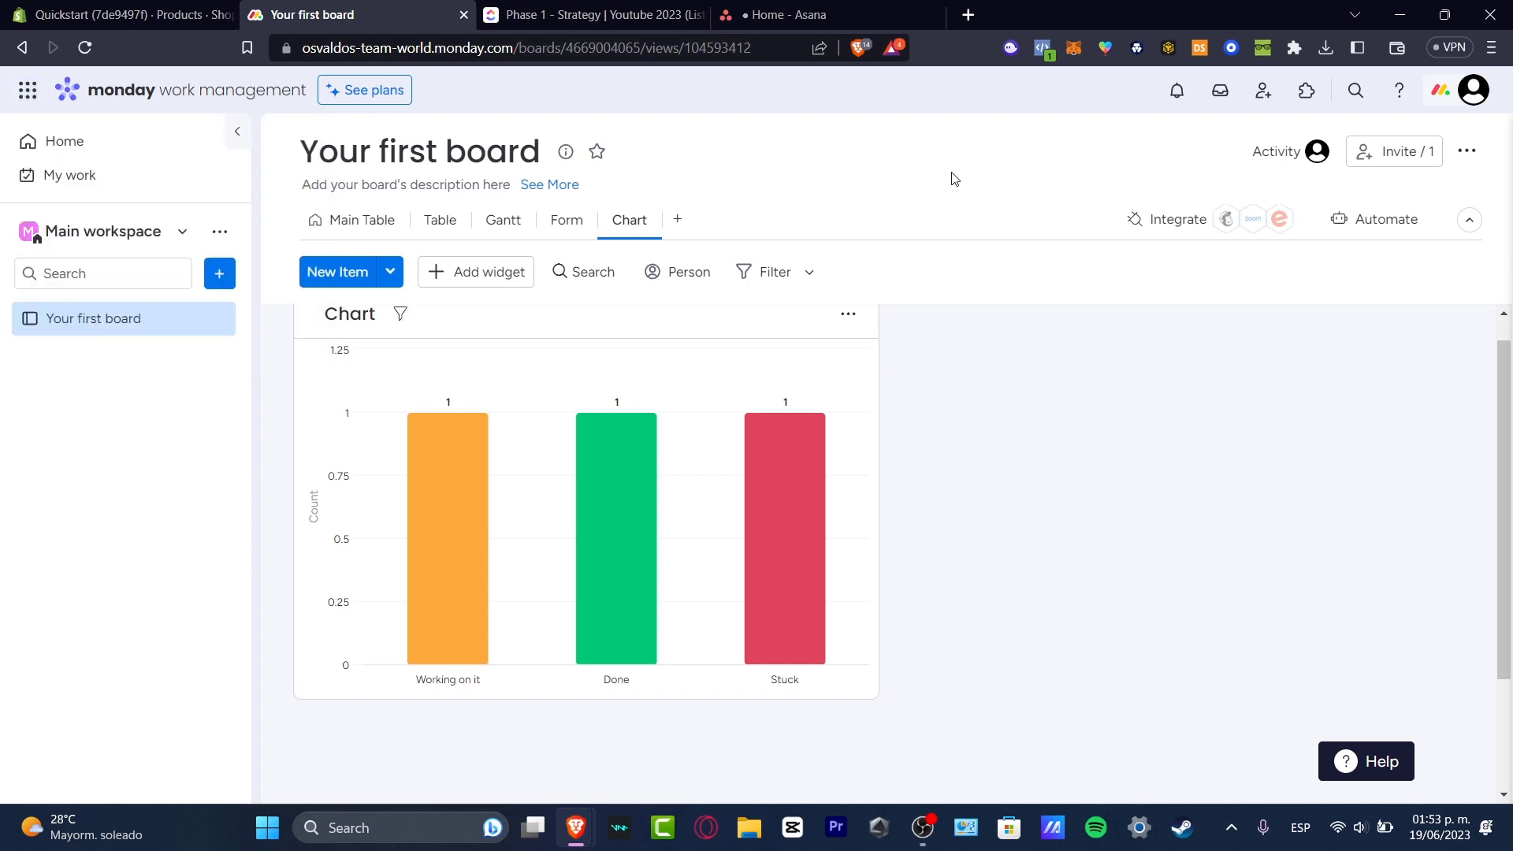
{"action": "left_click", "coordinate": [1375, 167]}
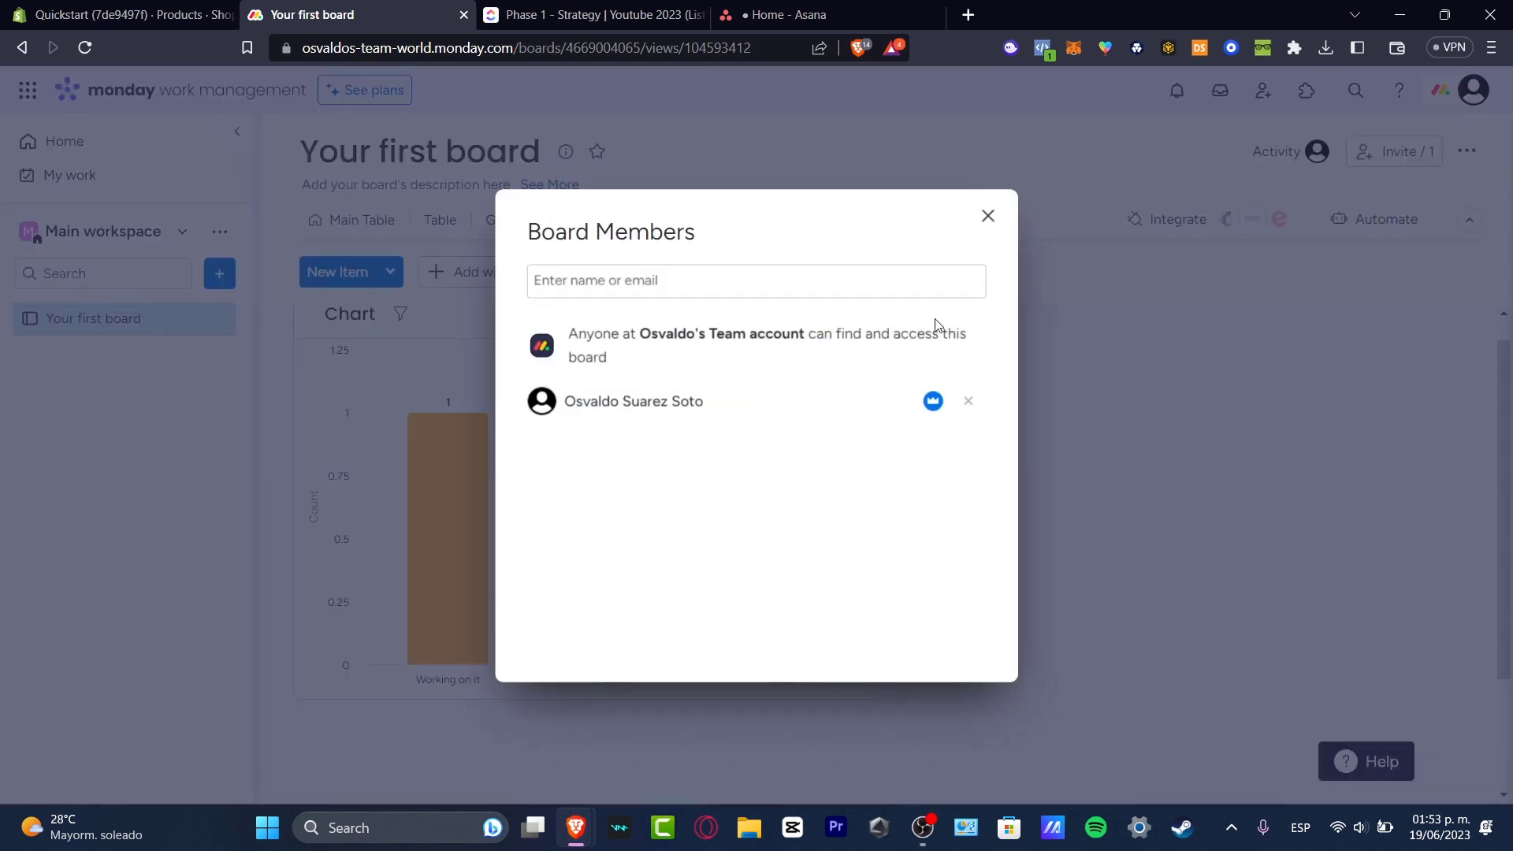
{"action": "left_click_drag", "start_coordinate": [716, 335], "coordinate": [937, 406]}
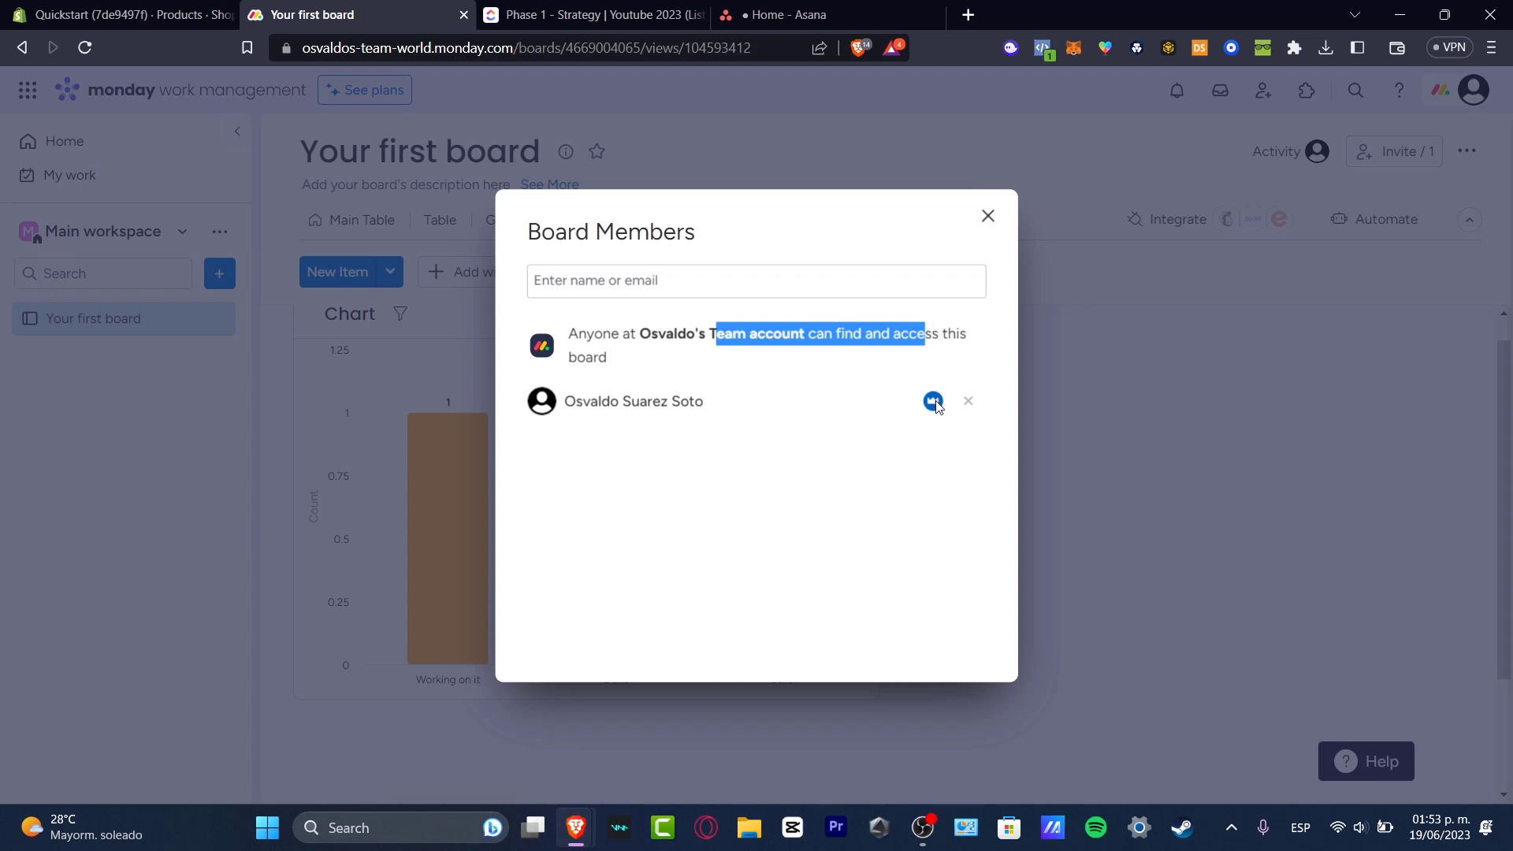
{"action": "left_click", "coordinate": [656, 284]}
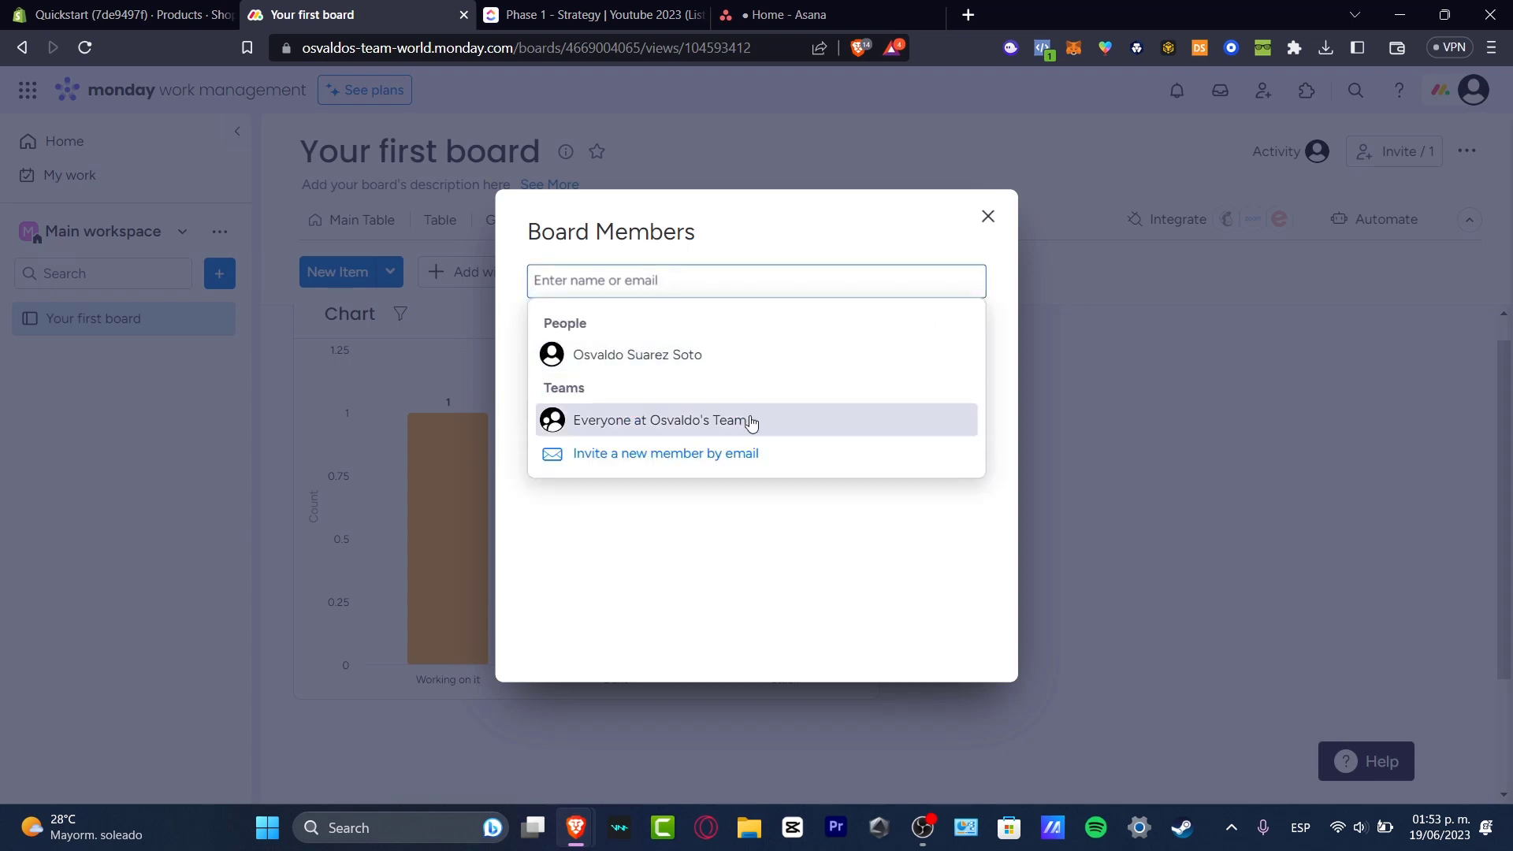
{"action": "left_click", "coordinate": [723, 469]}
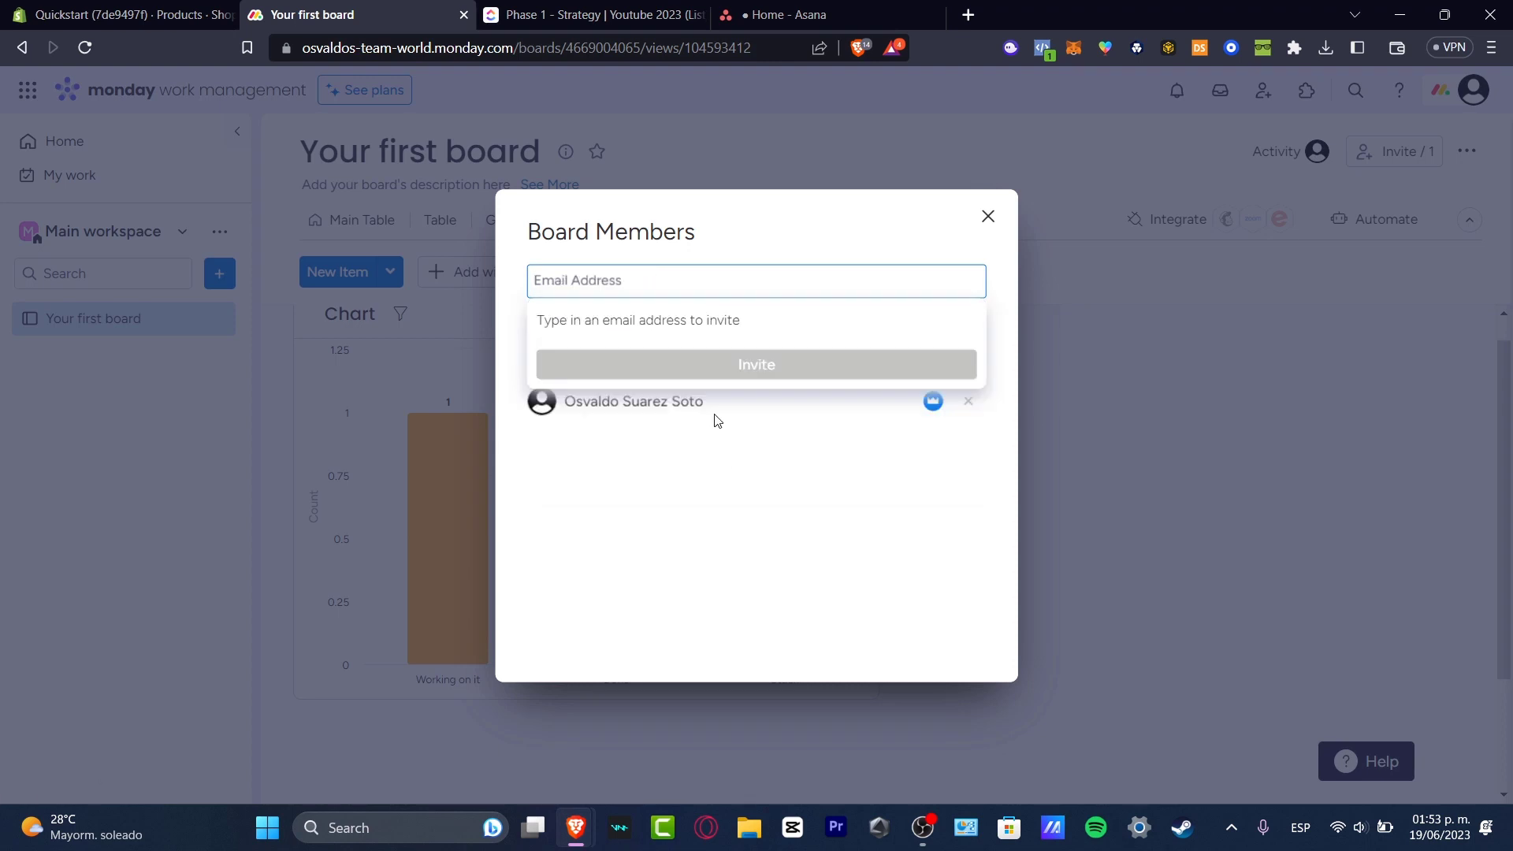
{"action": "left_click", "coordinate": [987, 215]}
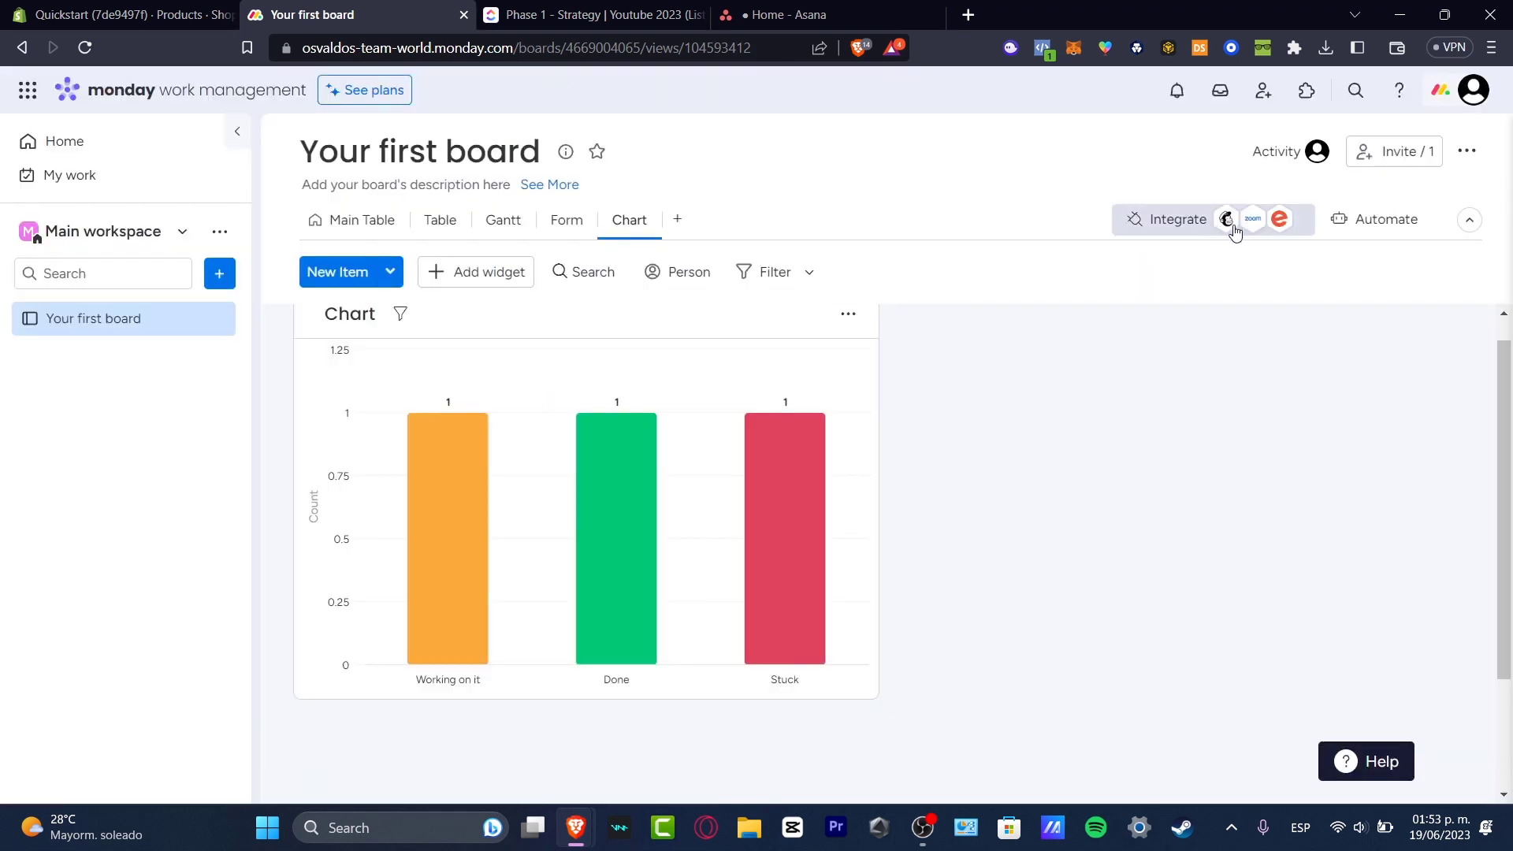
Add the Gmail recipe emailing when Status 1 changes to Done, authorizing a Google account
{"action": "left_click", "coordinate": [1187, 223]}
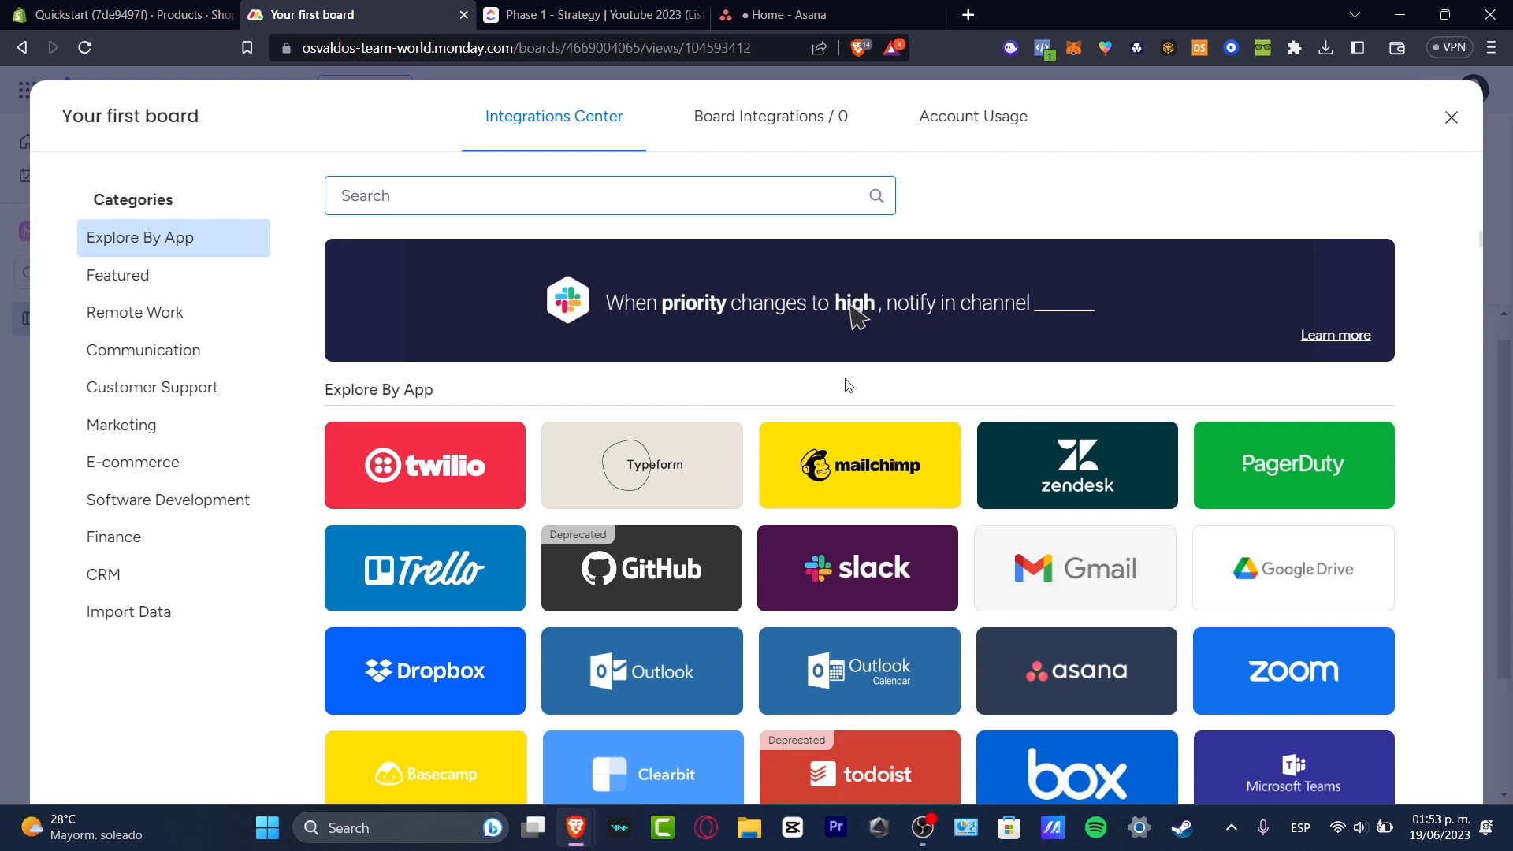
{"action": "left_click", "coordinate": [1121, 550]}
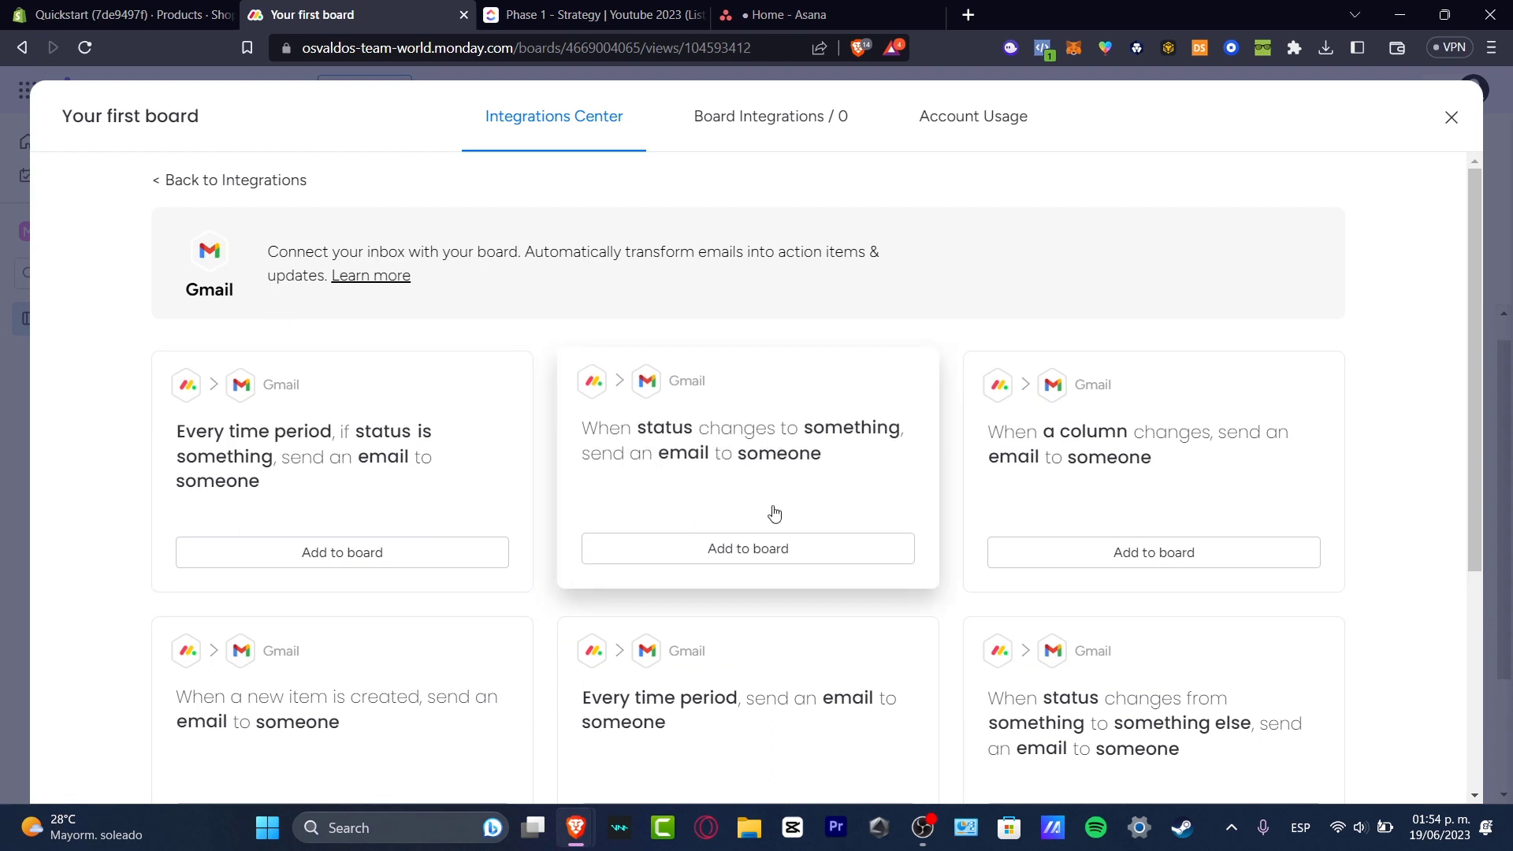
{"action": "left_click", "coordinate": [796, 546]}
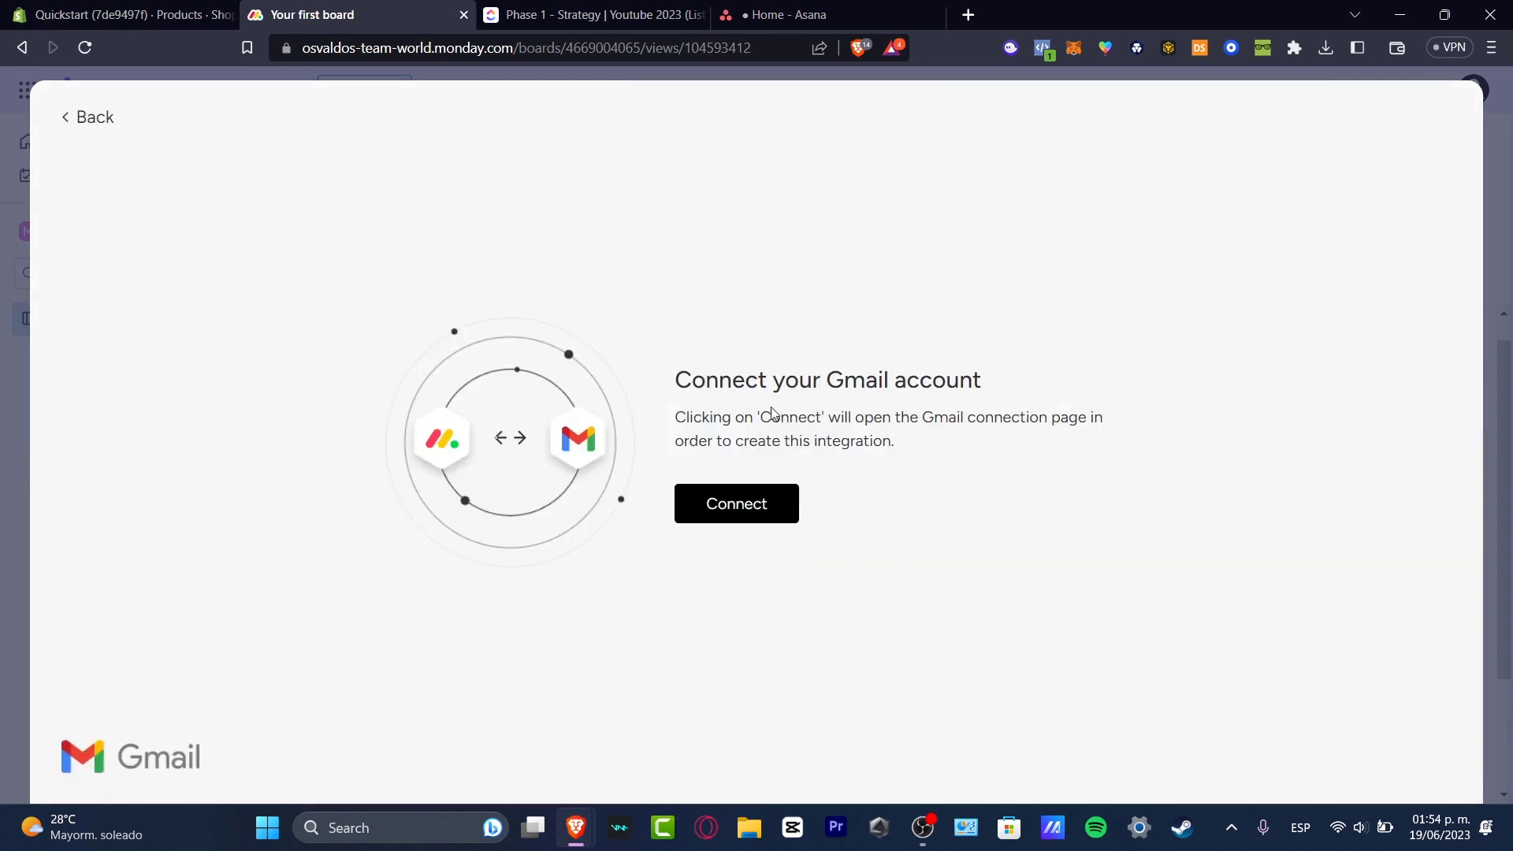
{"action": "left_click", "coordinate": [788, 513]}
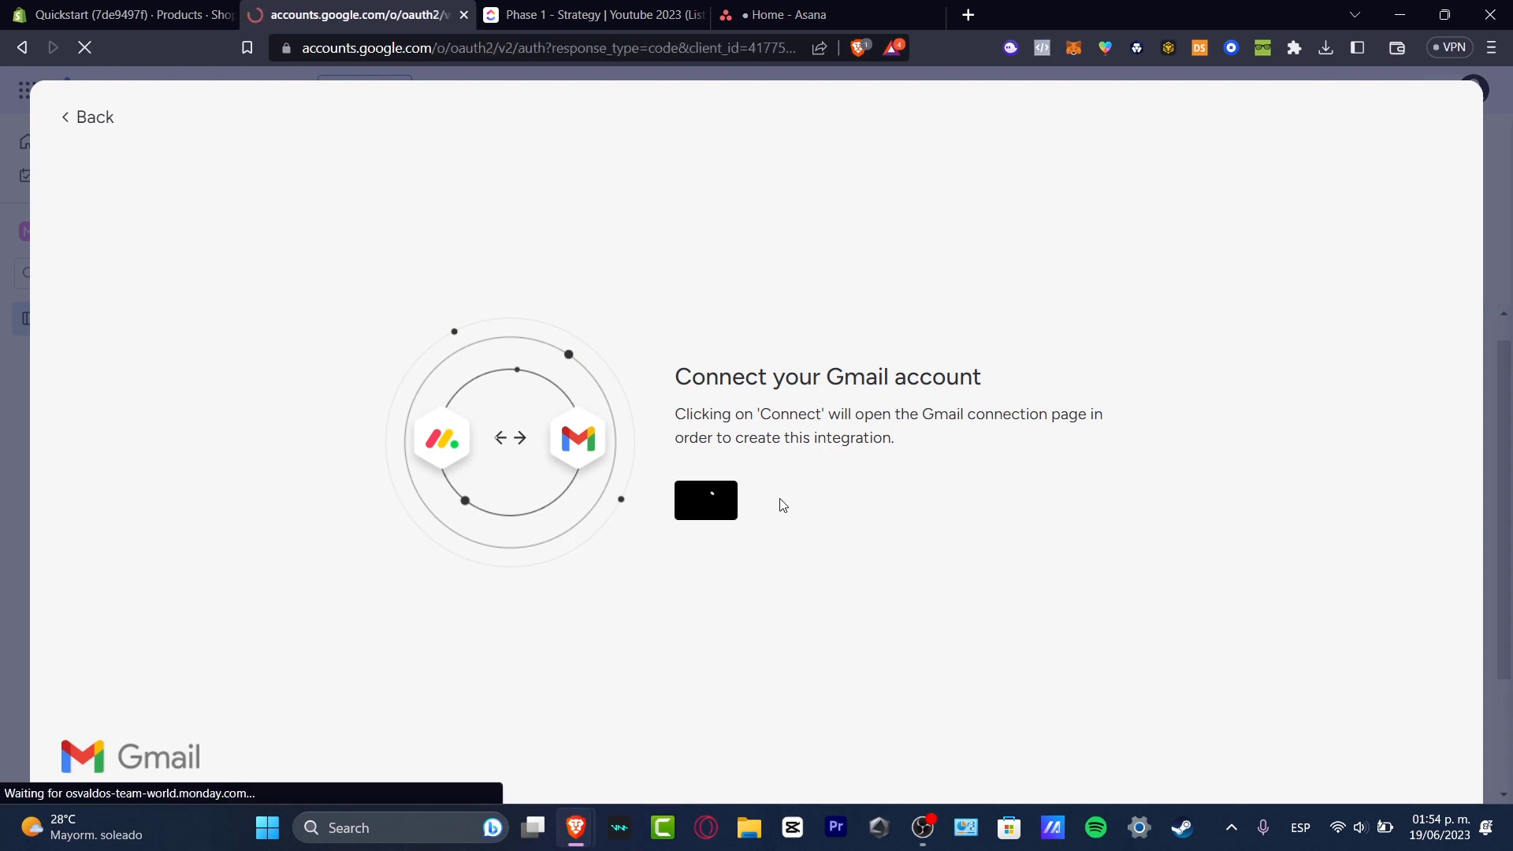
{"action": "left_click", "coordinate": [769, 347]}
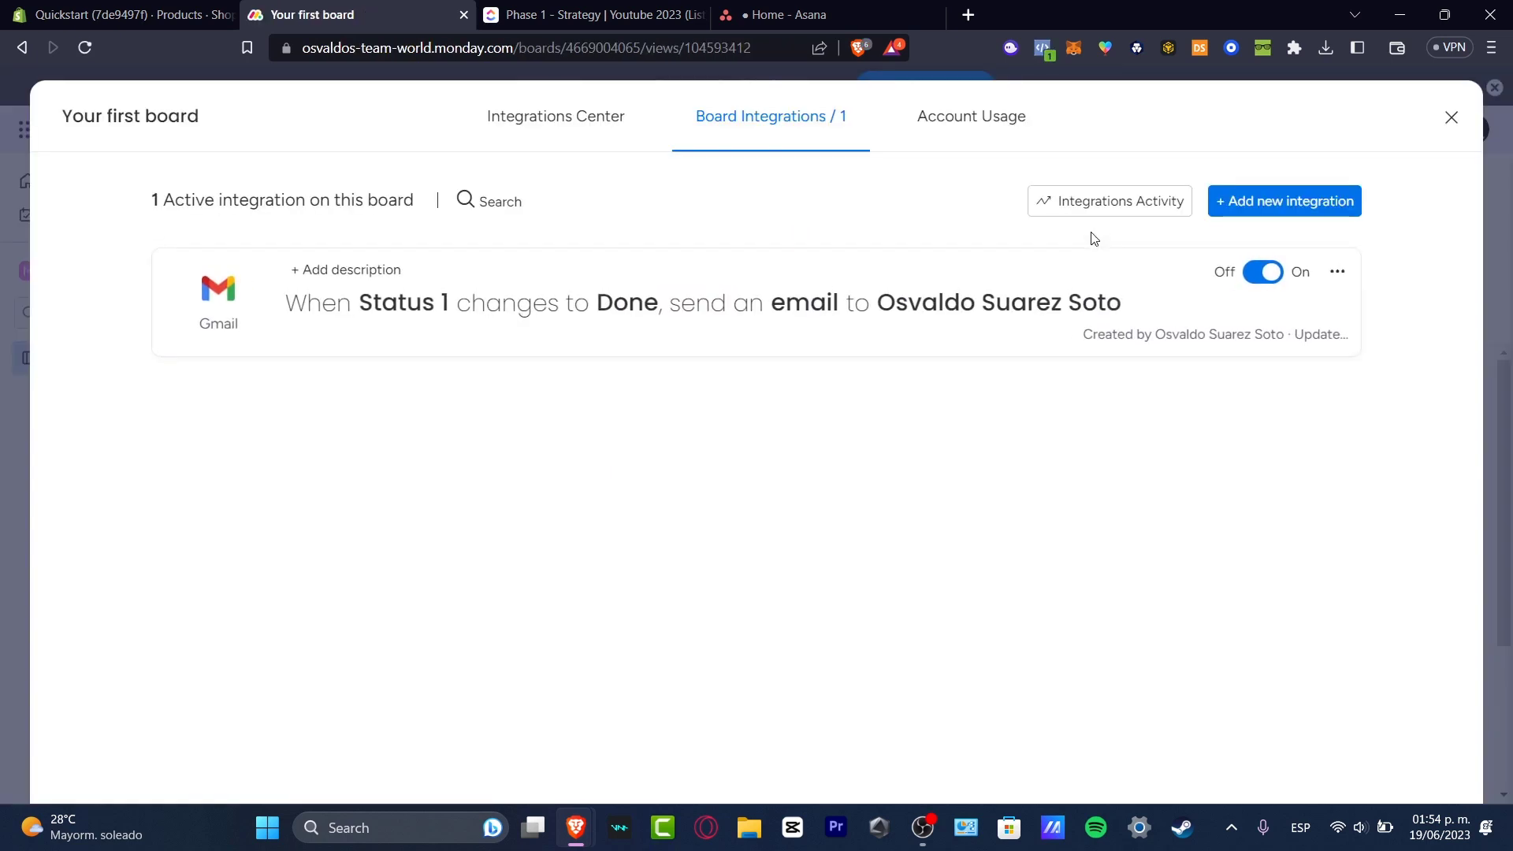
{"action": "left_click", "coordinate": [1449, 118]}
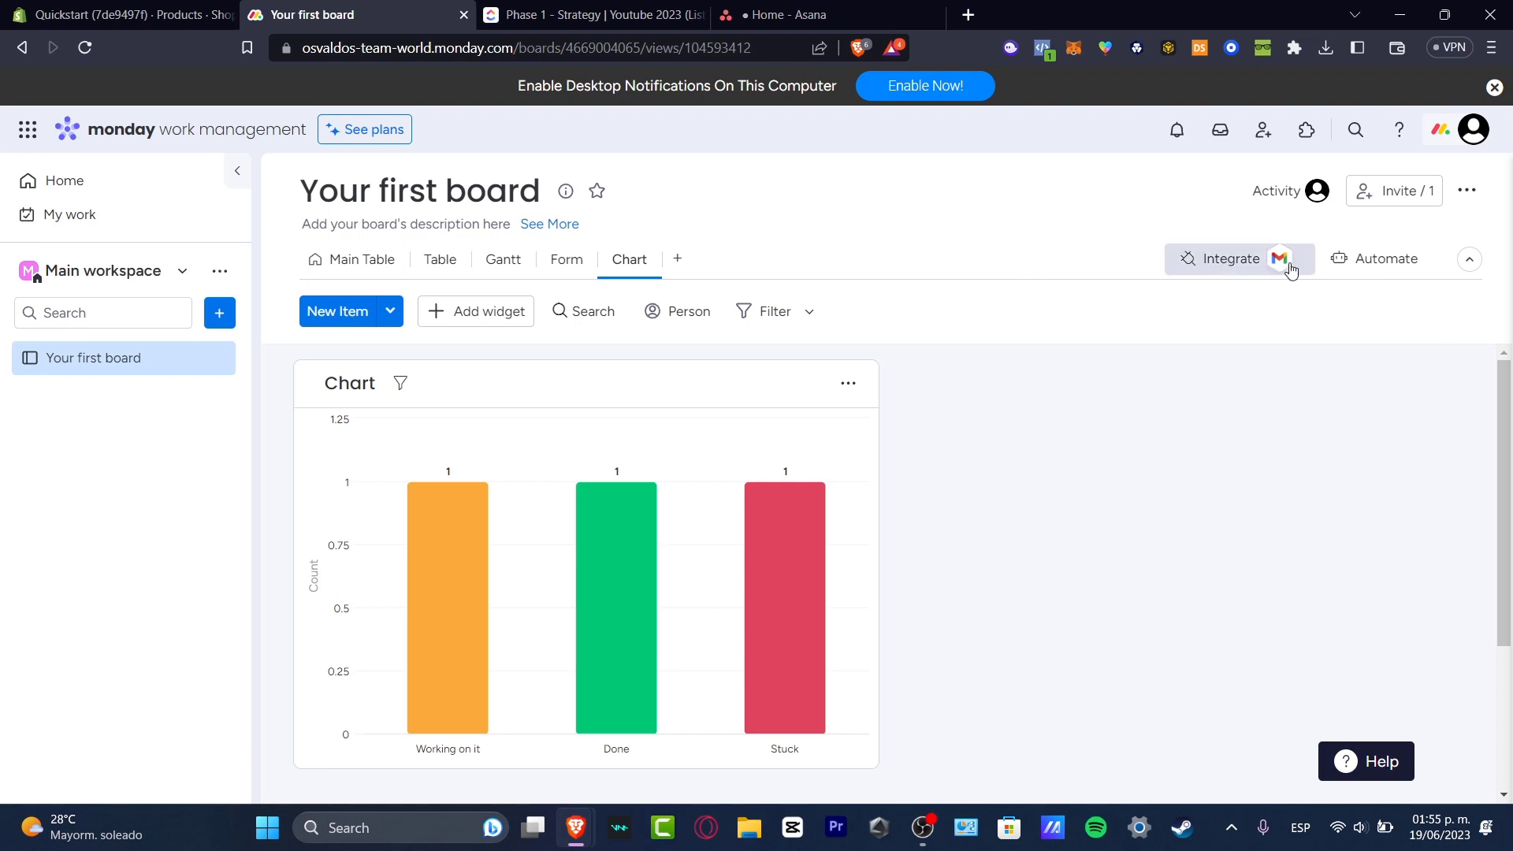
Browse the Automations Center templates, close it, and switch to ClickUp's Phase 1 - Strategy
{"action": "left_click", "coordinate": [1393, 271]}
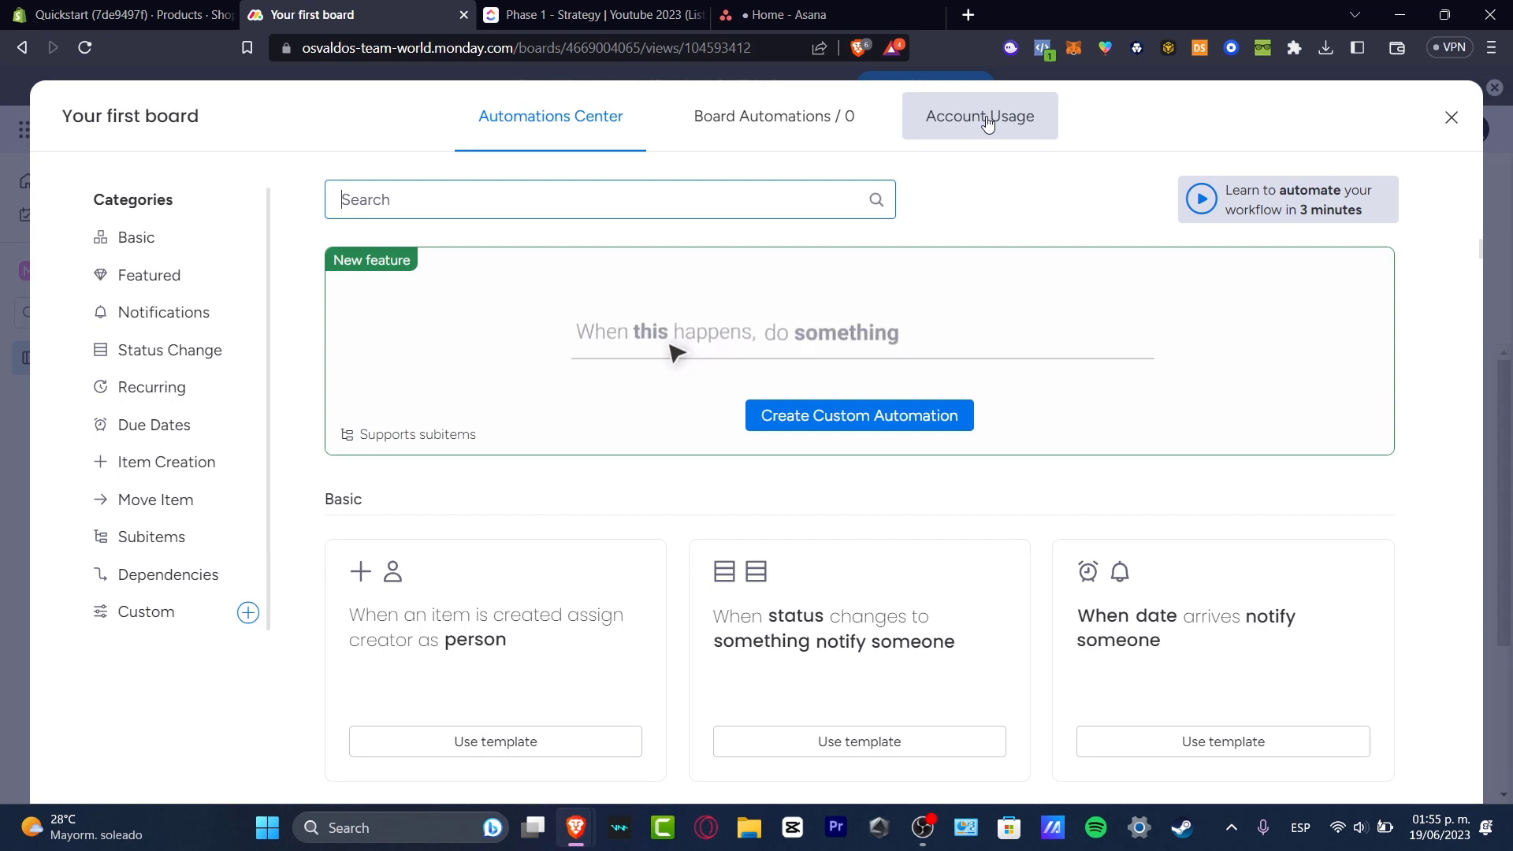
{"action": "left_click", "coordinate": [1452, 120]}
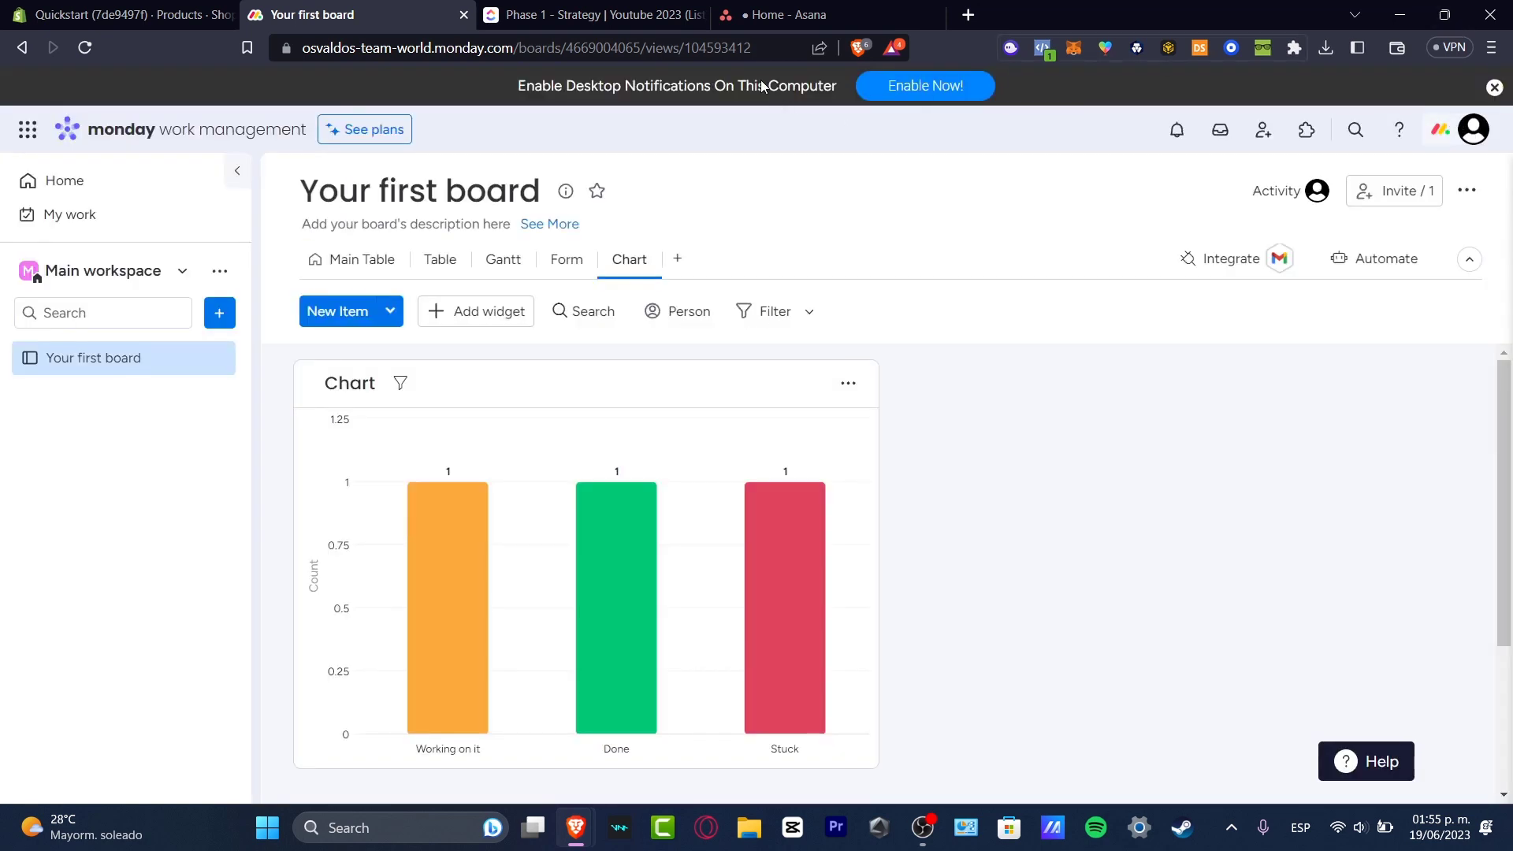
{"action": "left_click", "coordinate": [555, 7]}
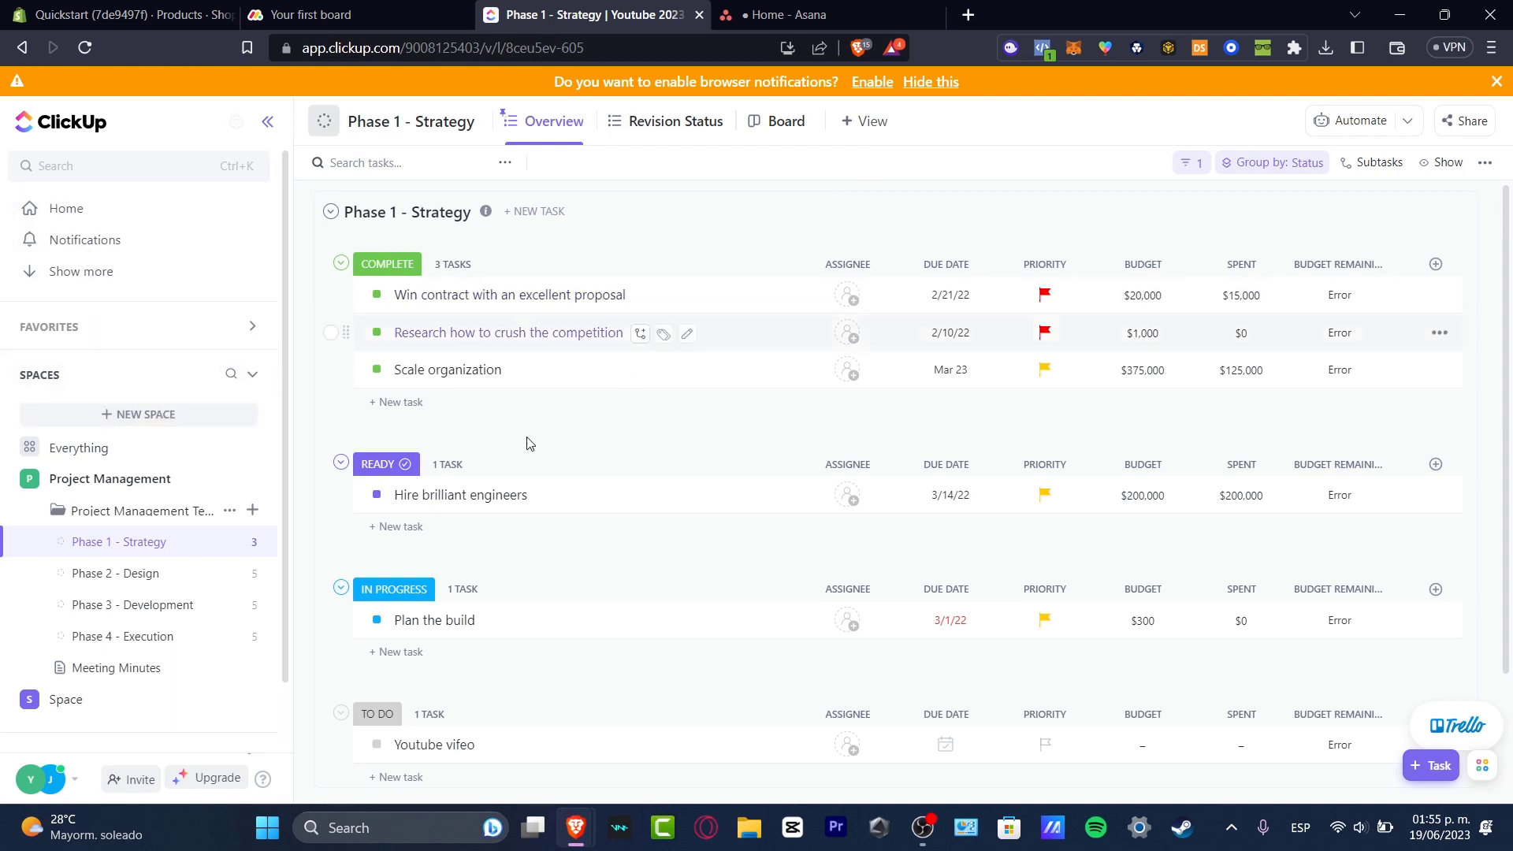
Switch Phase 1 - Strategy to Board view, browsing add-view types through Map without adding one
{"action": "left_click", "coordinate": [639, 126]}
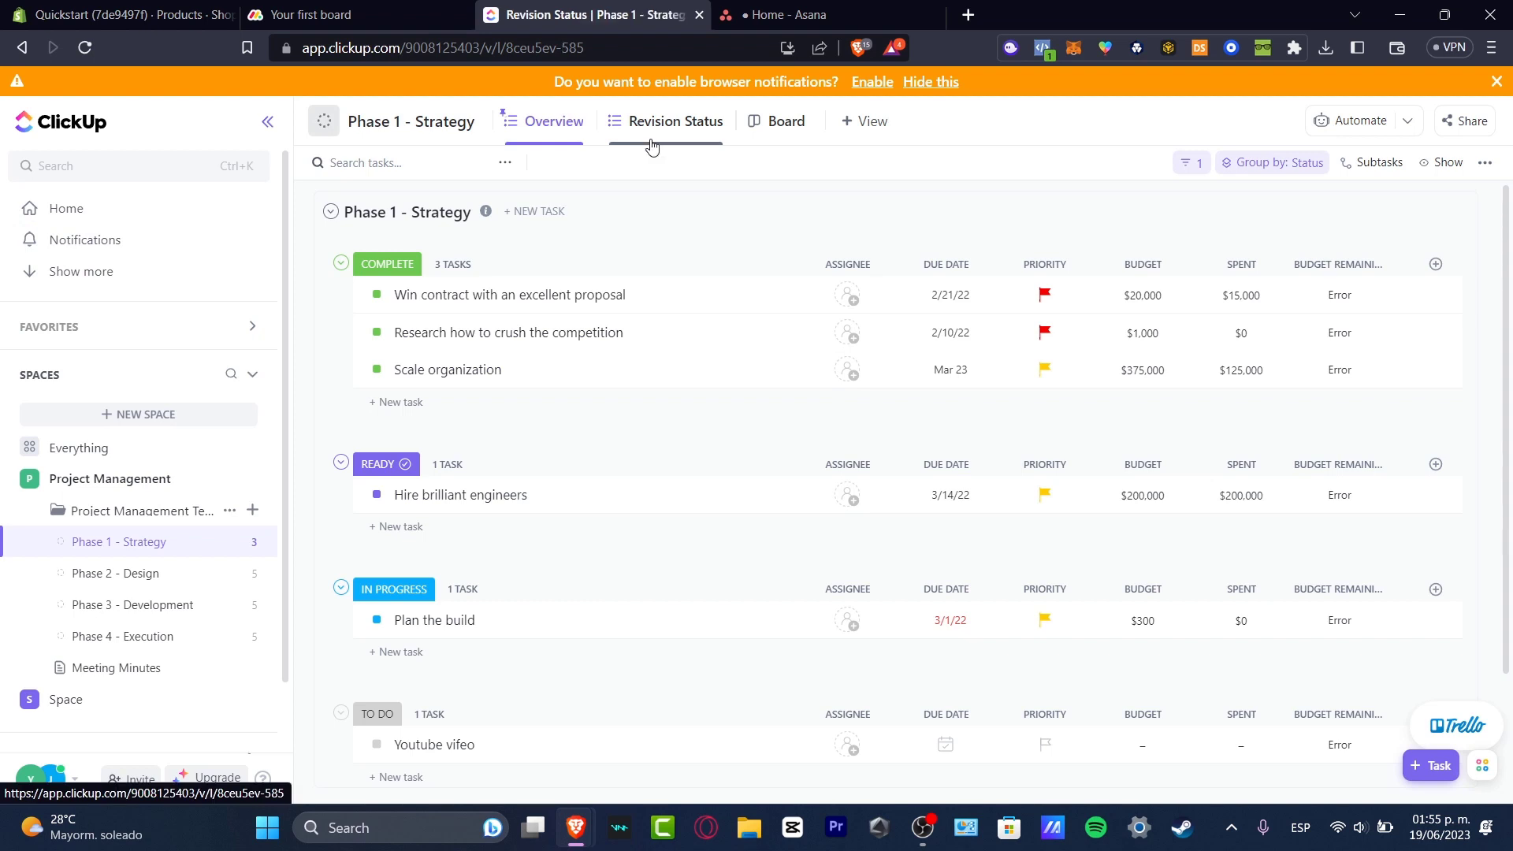
{"action": "left_click", "coordinate": [780, 126]}
{"action": "left_click", "coordinate": [869, 123]}
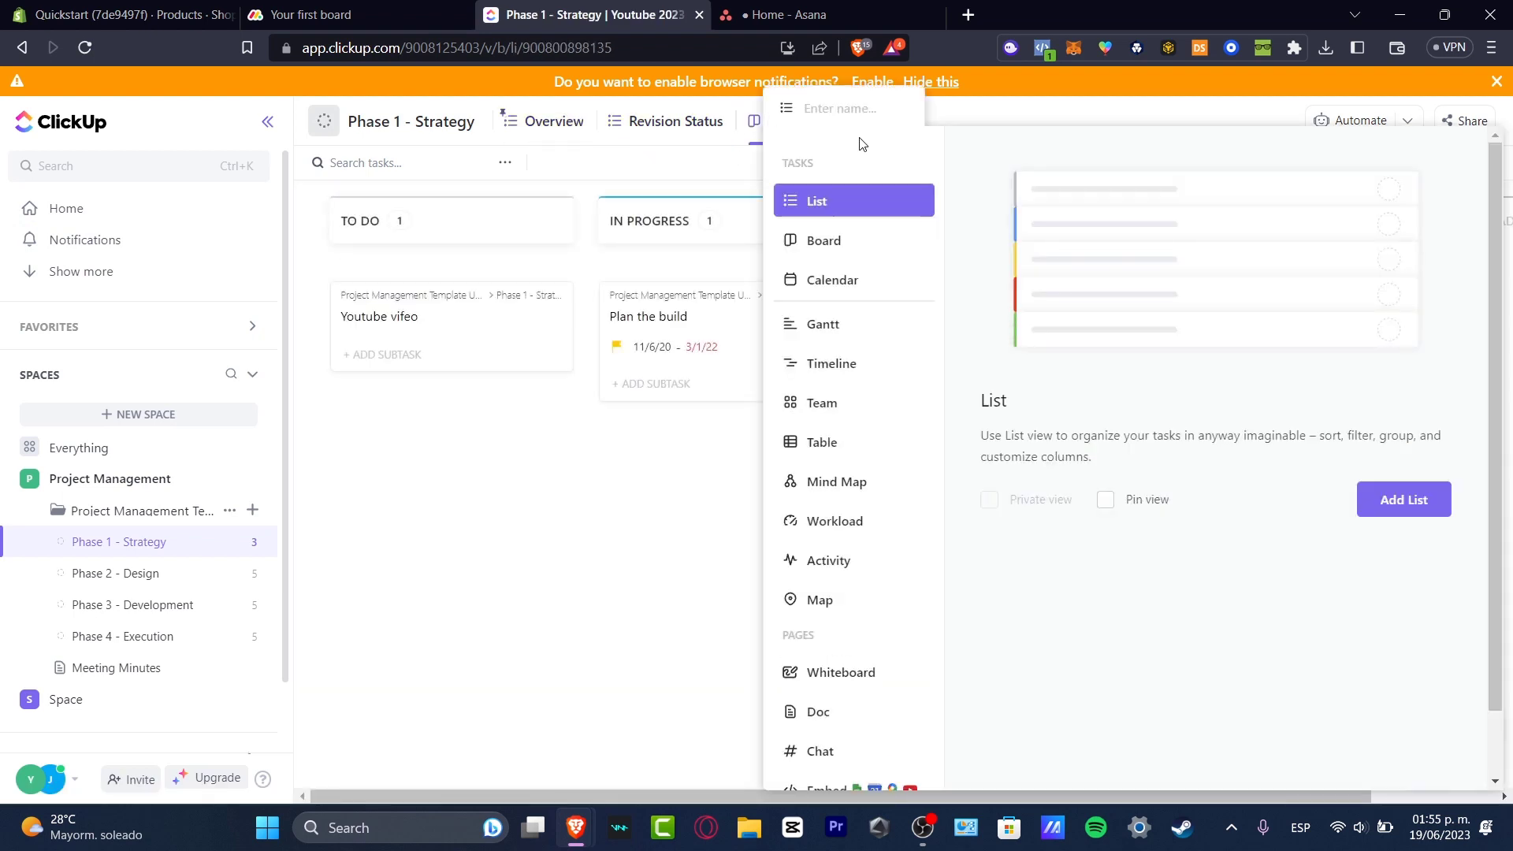
{"action": "scroll", "coordinate": [891, 331], "scroll_direction": "down", "scroll_amount": 1}
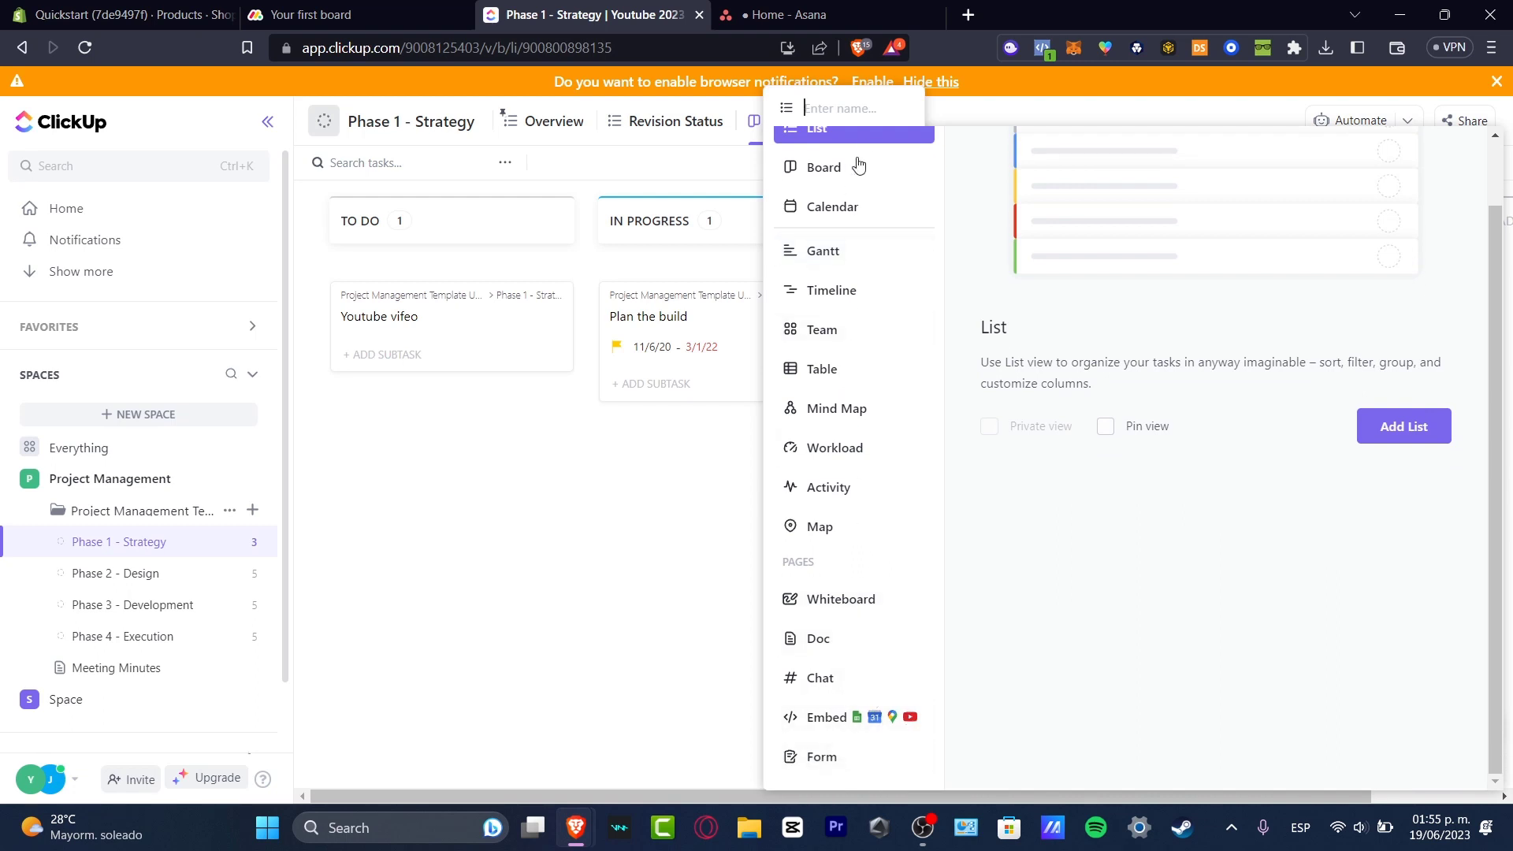
{"action": "scroll", "coordinate": [861, 224], "scroll_direction": "up", "scroll_amount": 1}
{"action": "left_click", "coordinate": [868, 607]}
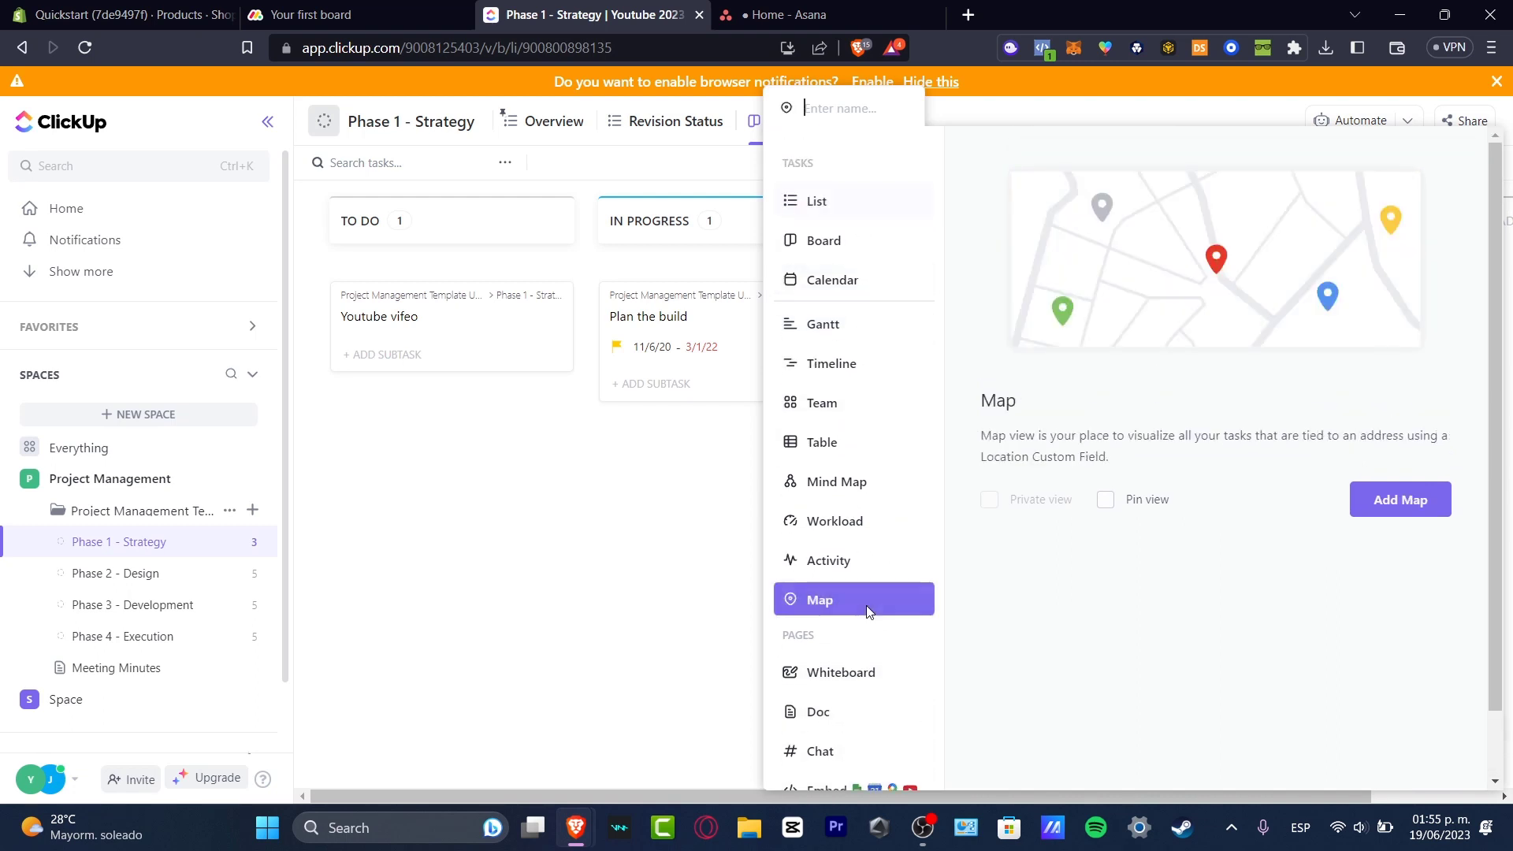
{"action": "left_click", "coordinate": [660, 599]}
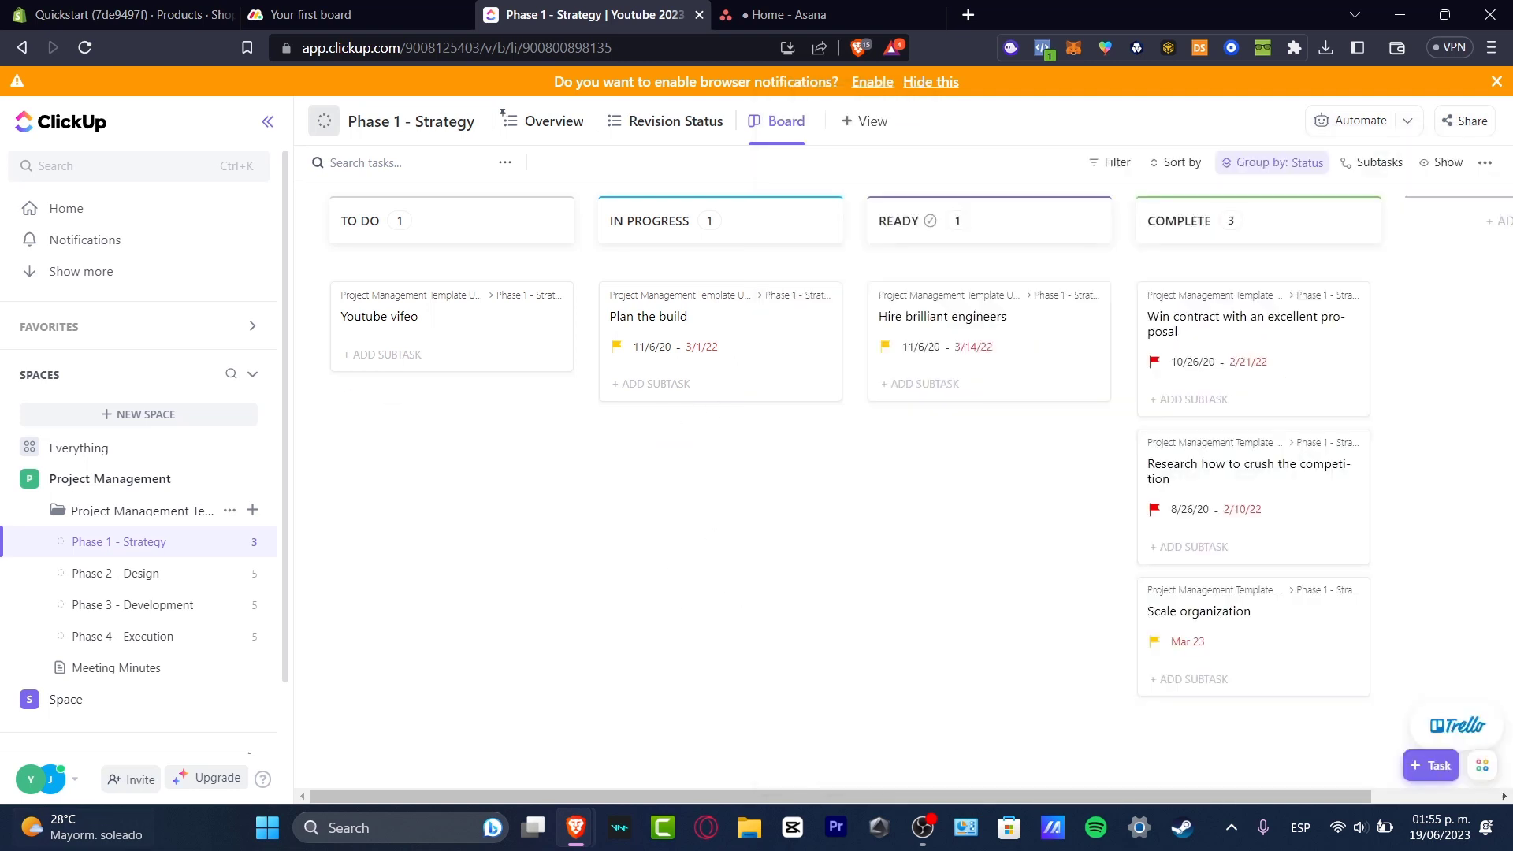
Review ClickUp's upgrade plans and Usage table, noting the Free Forever Plan, then go back
{"action": "left_click", "coordinate": [214, 781]}
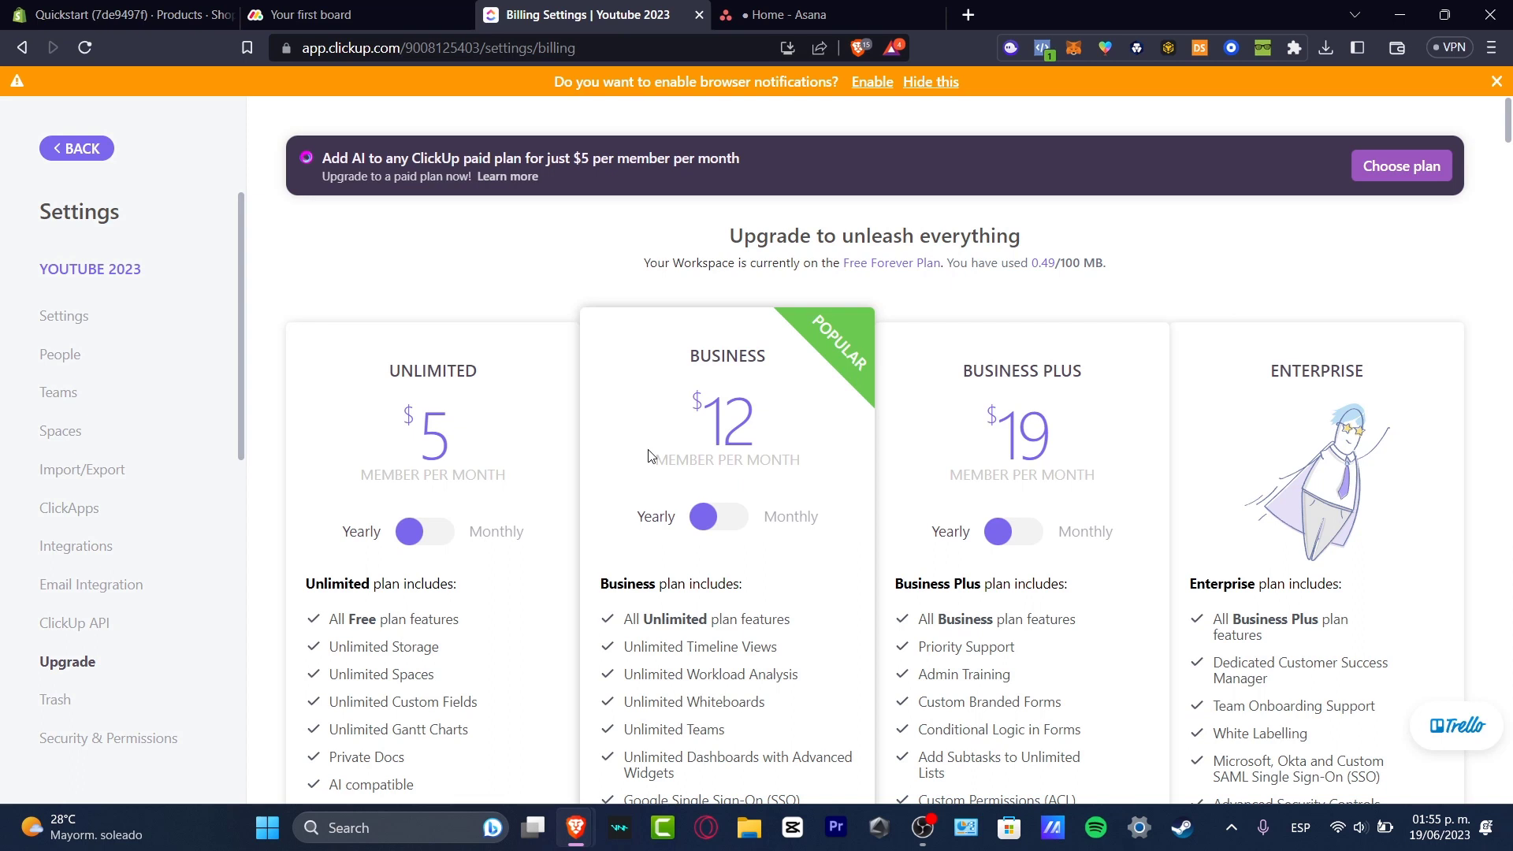
{"action": "left_click_drag", "start_coordinate": [683, 262], "coordinate": [946, 274]}
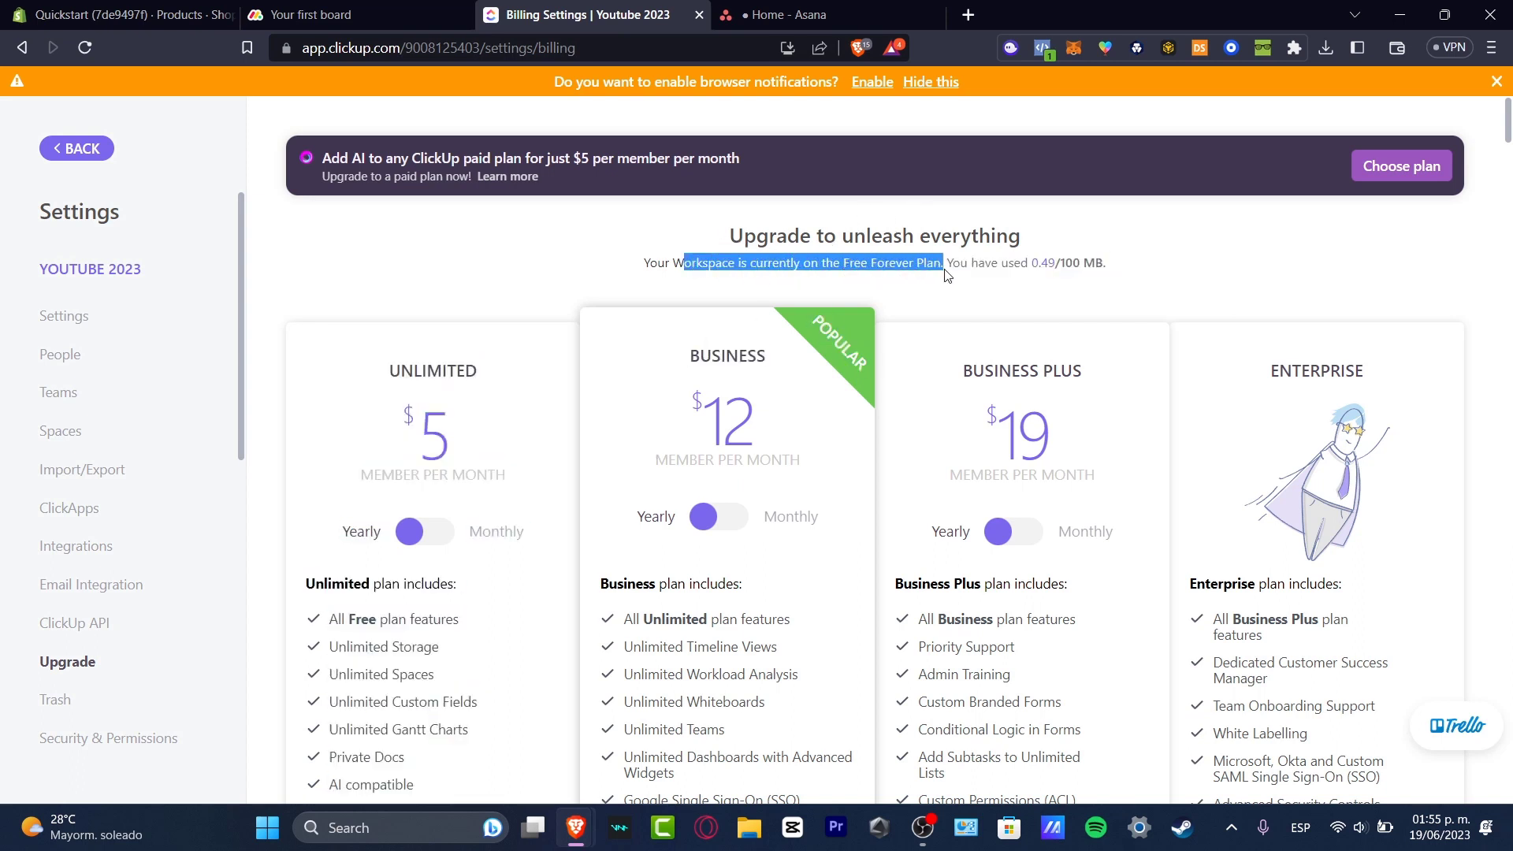
{"action": "scroll", "coordinate": [1280, 290], "scroll_direction": "down", "scroll_amount": 15}
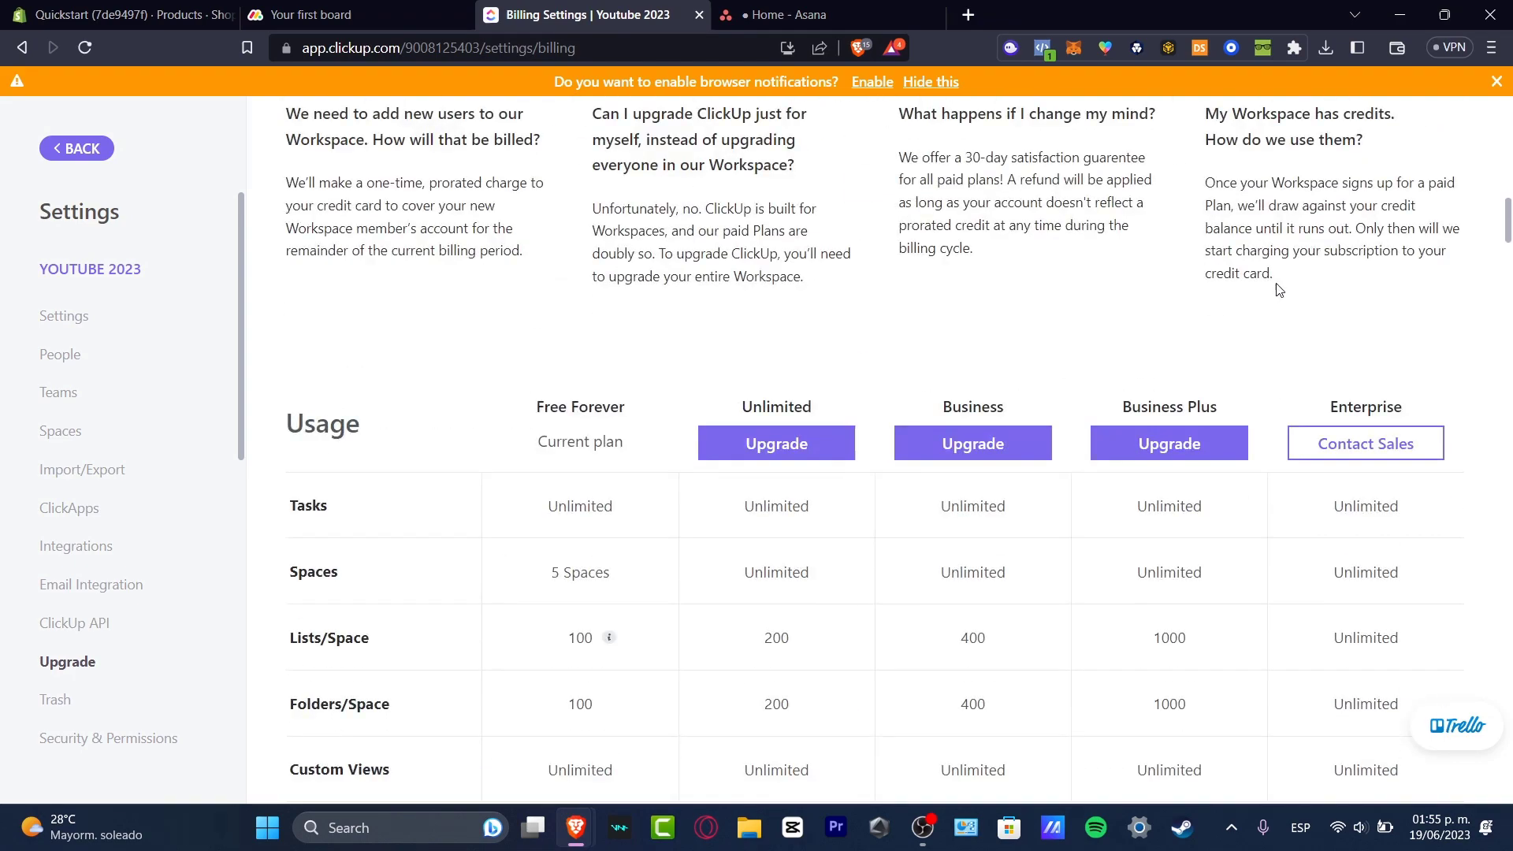
{"action": "scroll", "coordinate": [1338, 182], "scroll_direction": "up", "scroll_amount": 15}
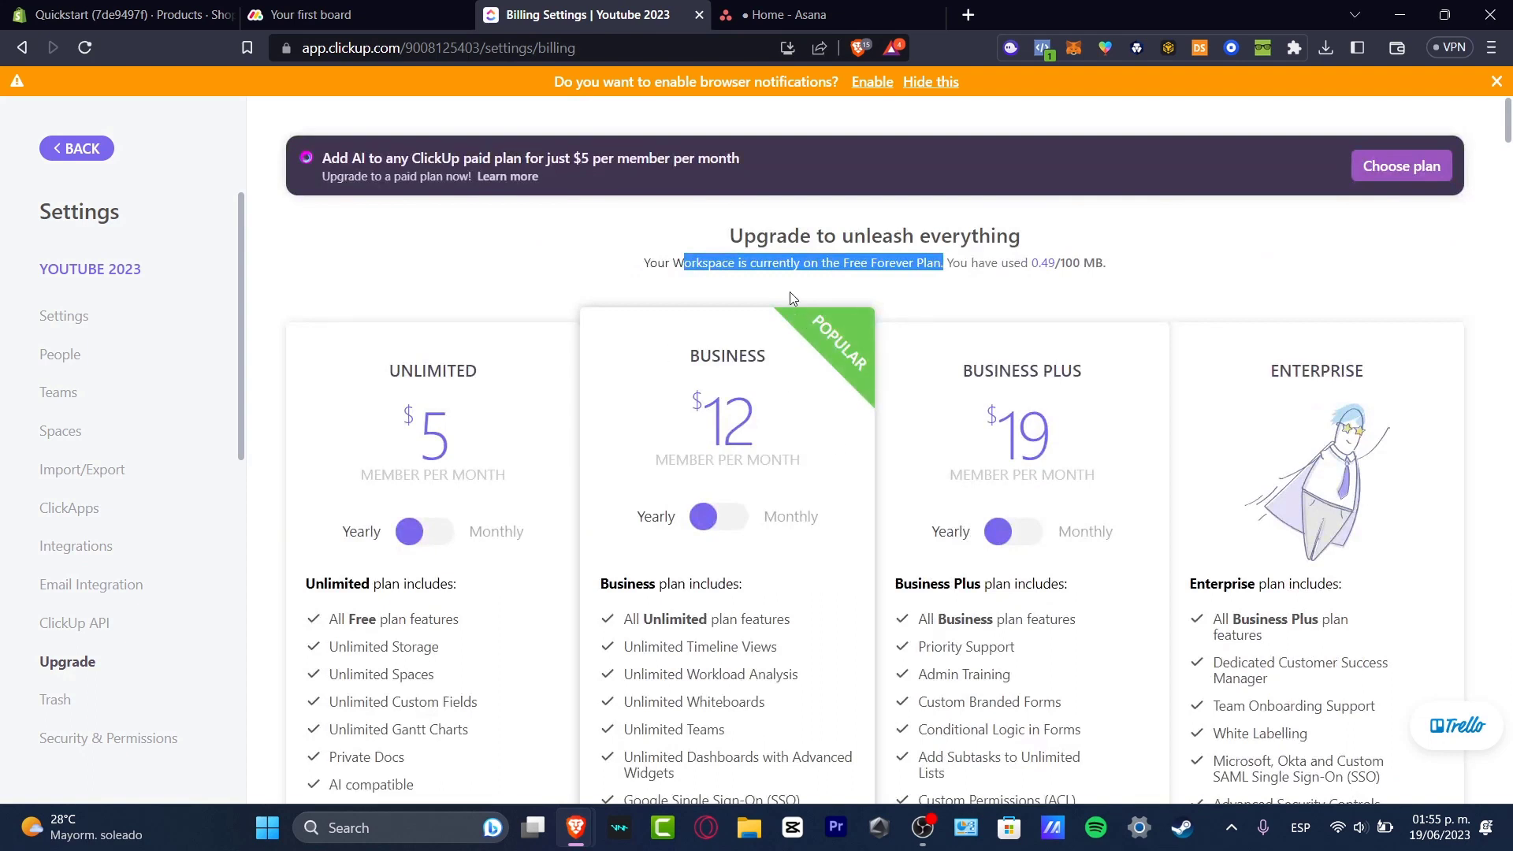
{"action": "left_click", "coordinate": [1498, 82]}
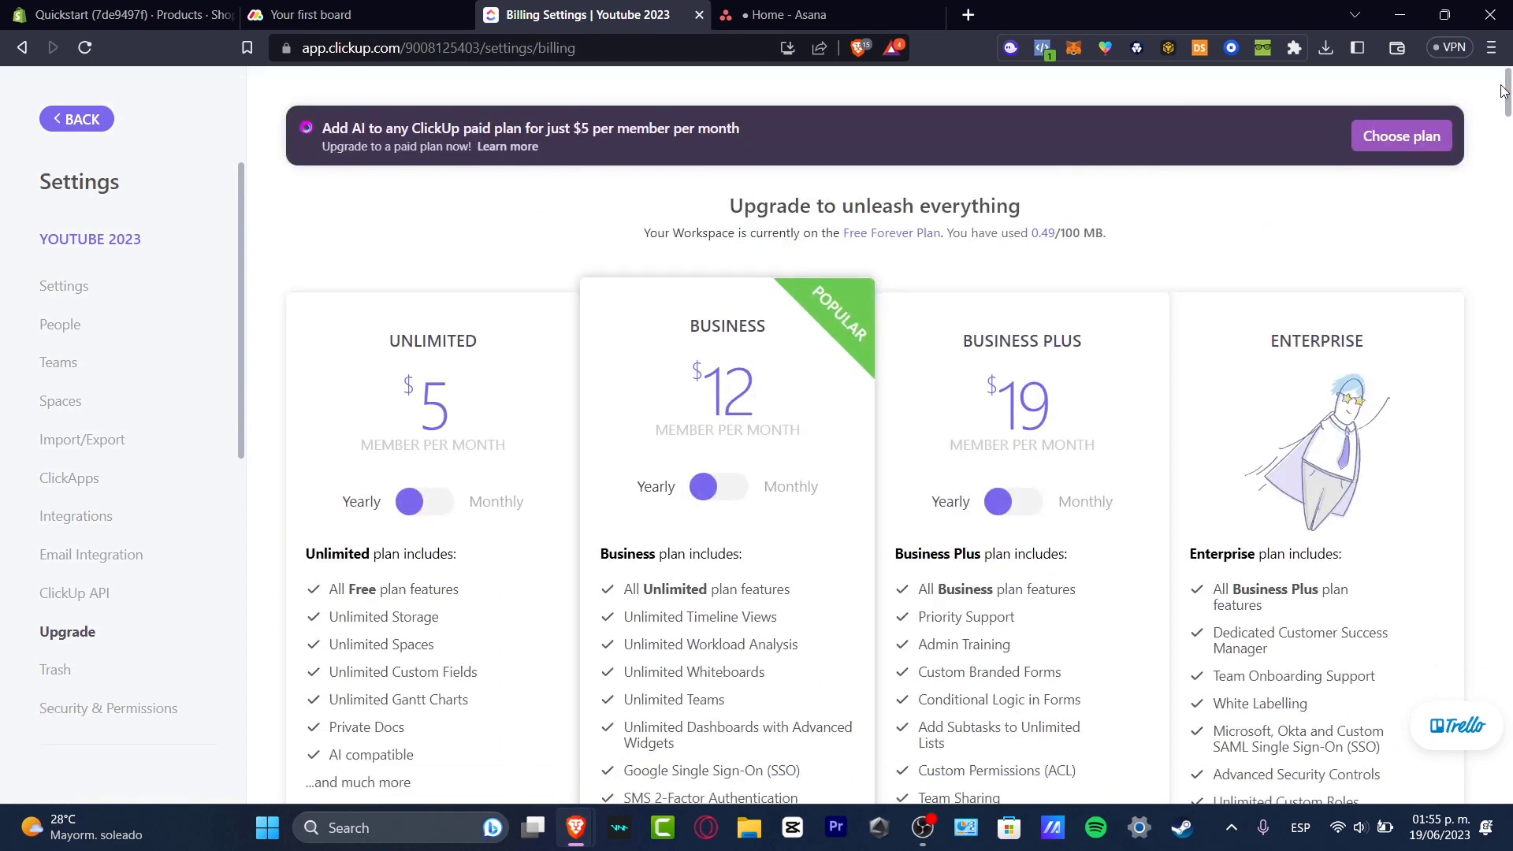
{"action": "left_click", "coordinate": [93, 125]}
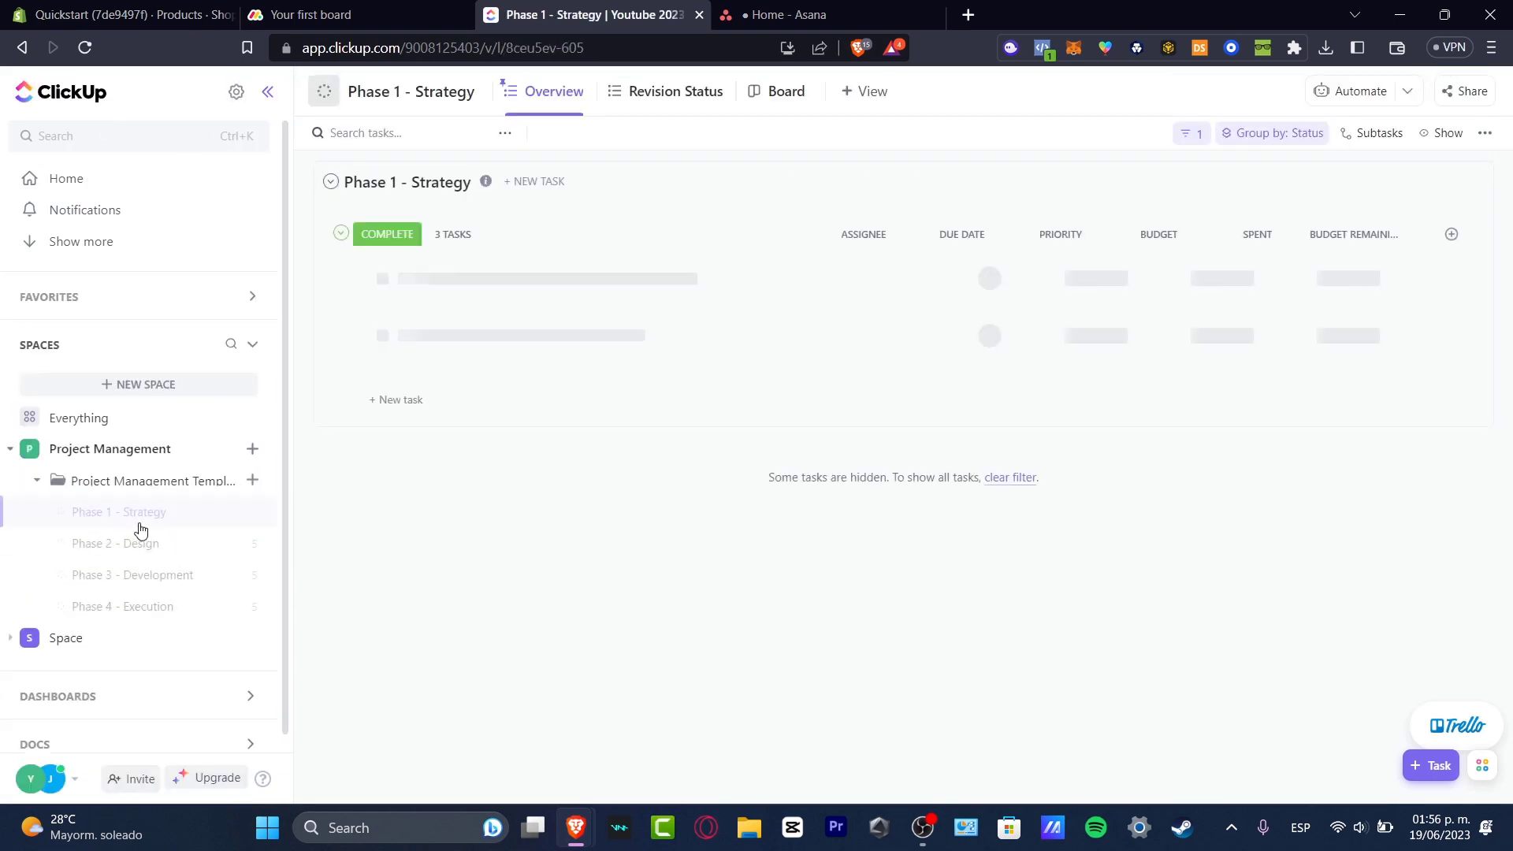
Check the Member role options in the invite dialog, closing it without inviting anyone
{"action": "left_click", "coordinate": [134, 778]}
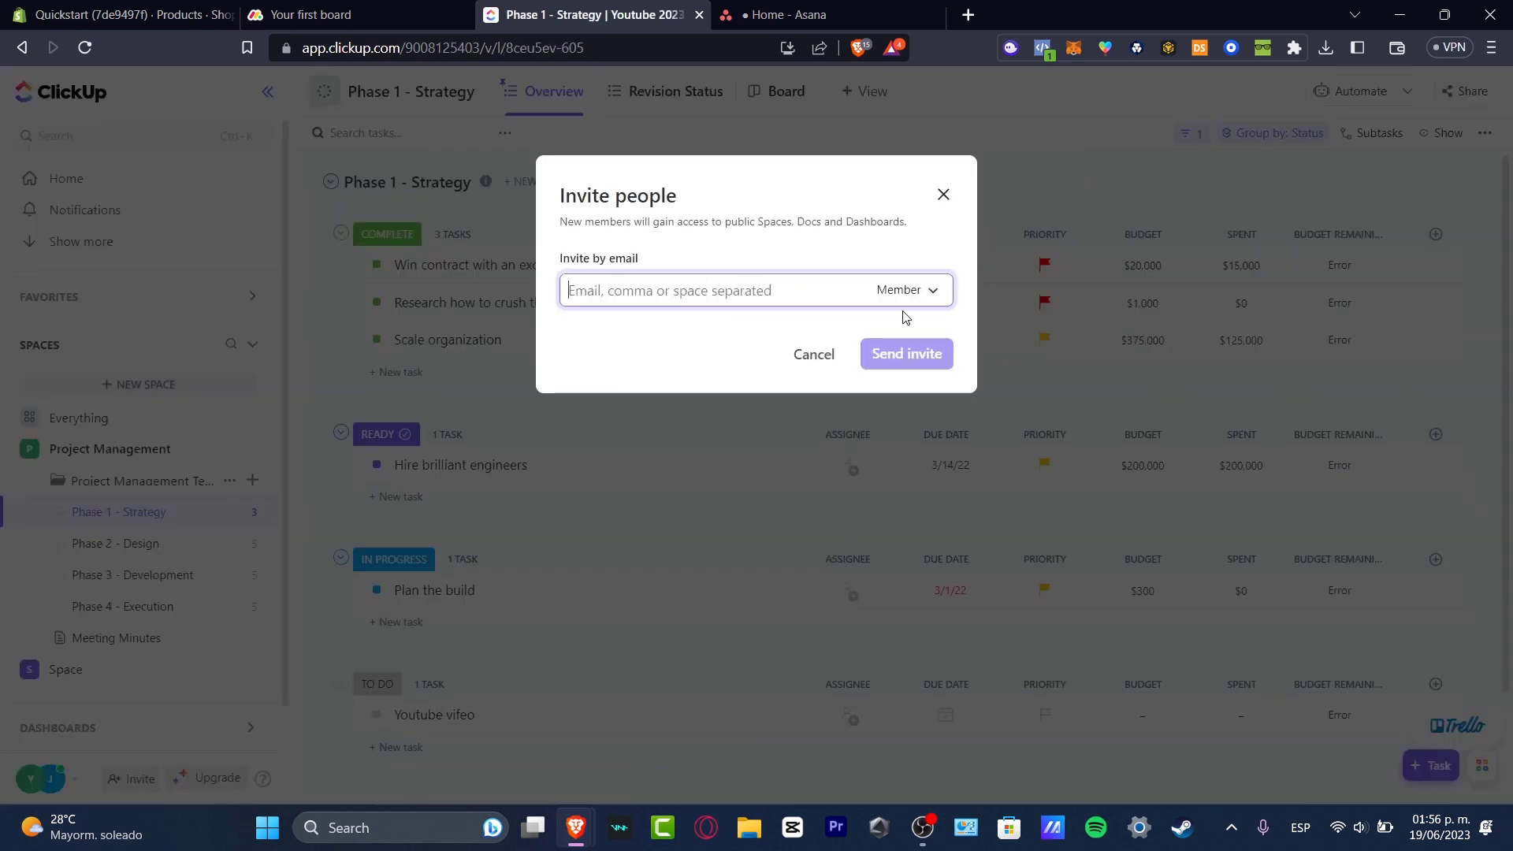
{"action": "left_click", "coordinate": [893, 285]}
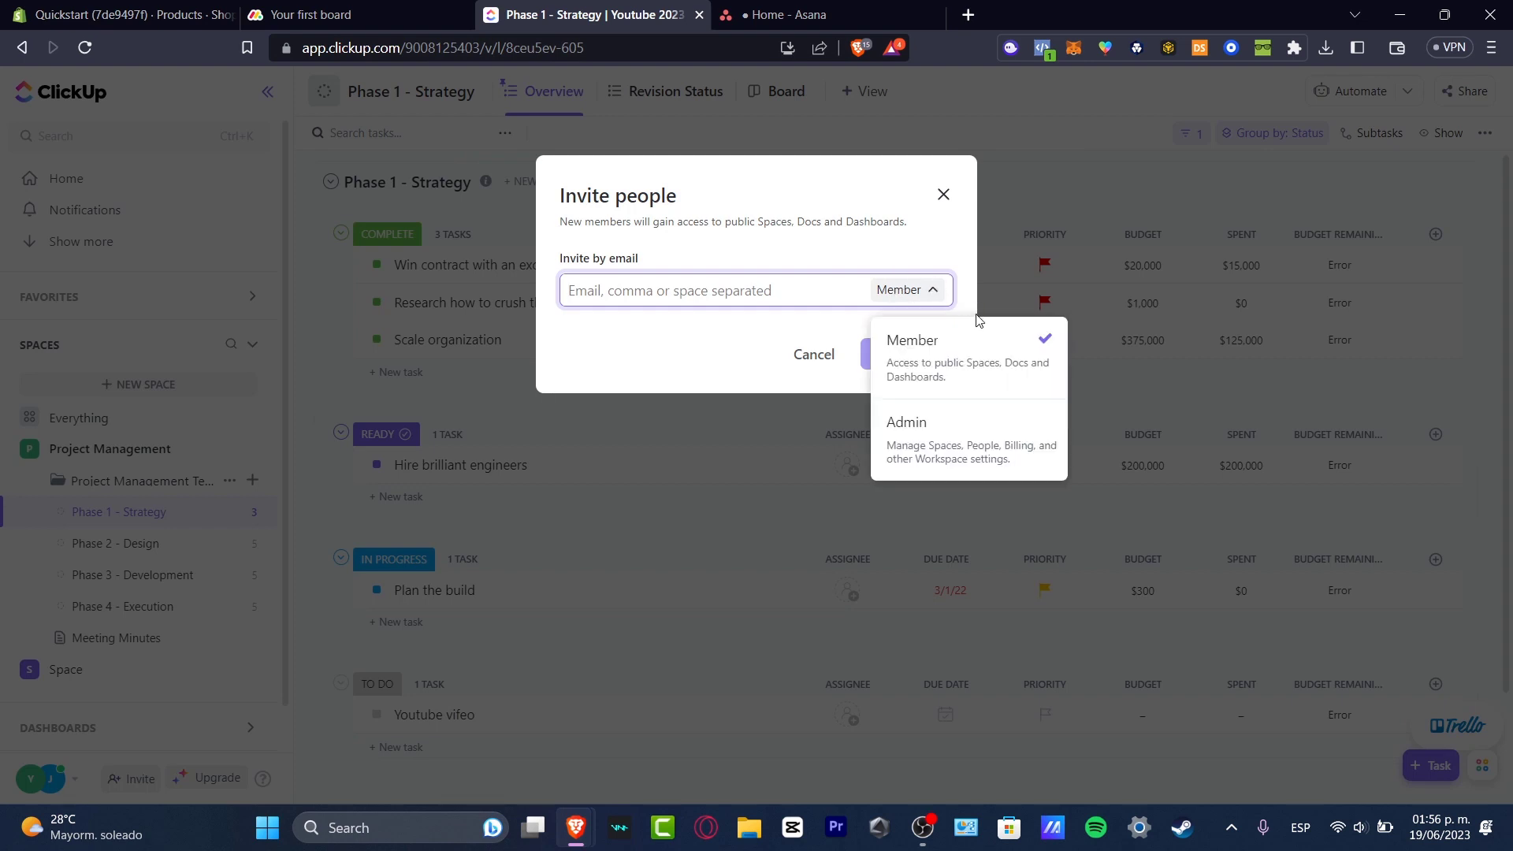
{"action": "left_click", "coordinate": [944, 191]}
{"action": "left_click", "coordinate": [943, 193]}
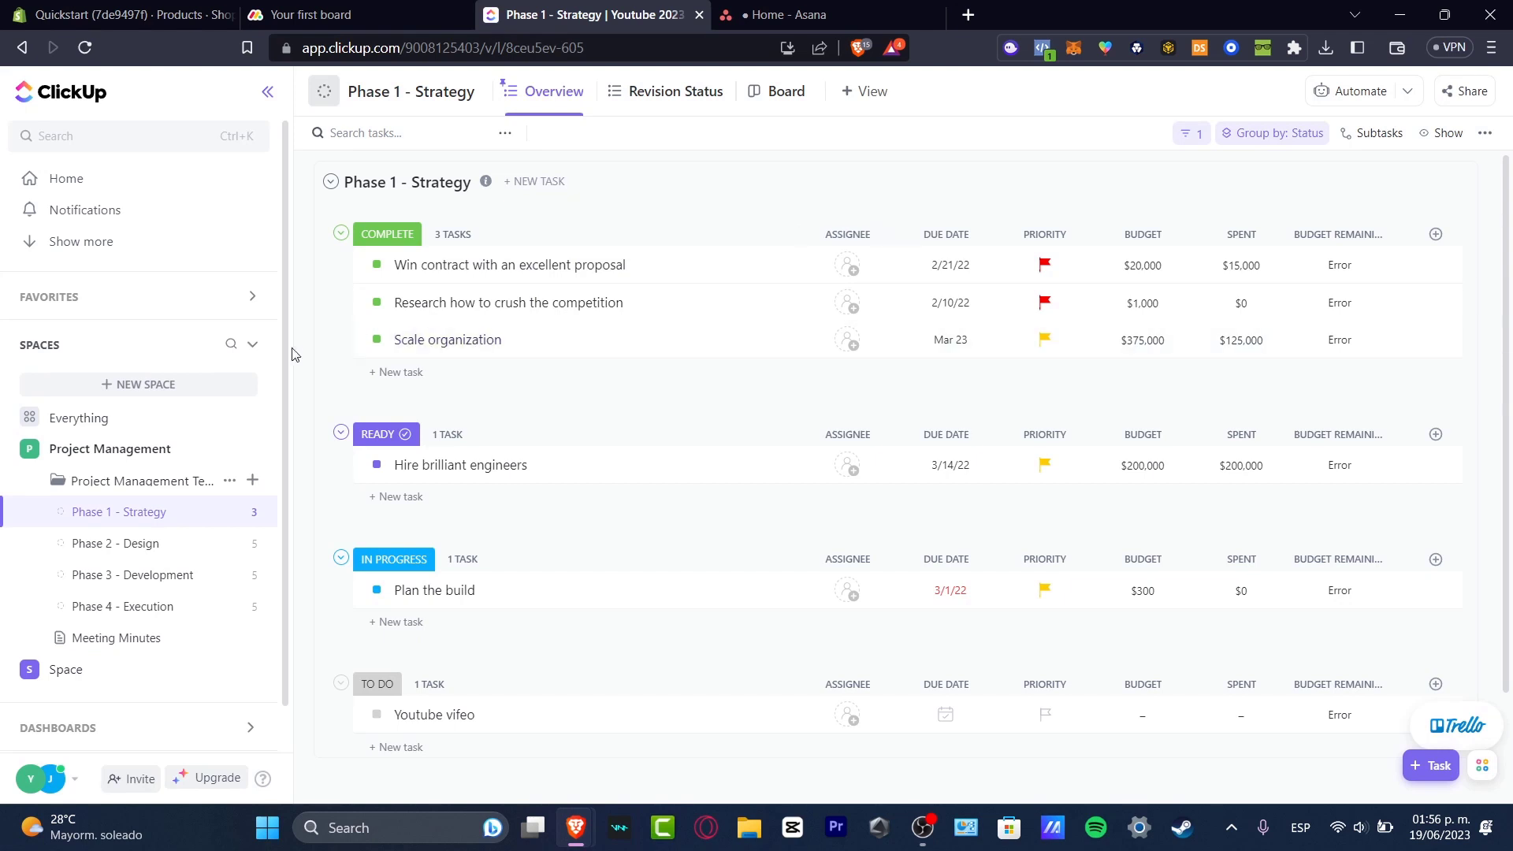
Browse new Space templates, then return to monday.com's Your first board chart
{"action": "left_click", "coordinate": [201, 385]}
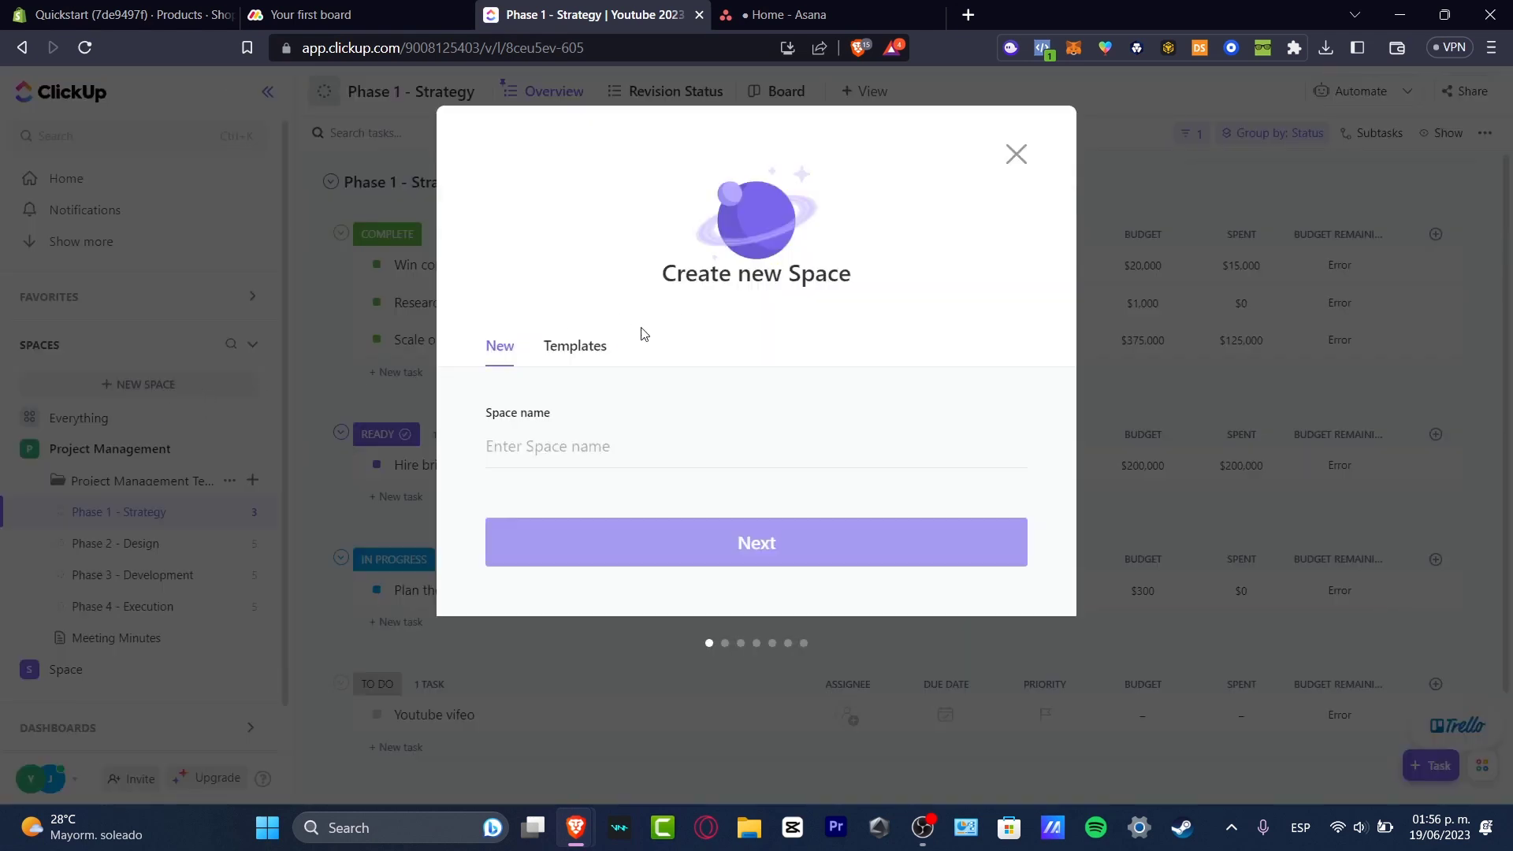
{"action": "left_click", "coordinate": [581, 351]}
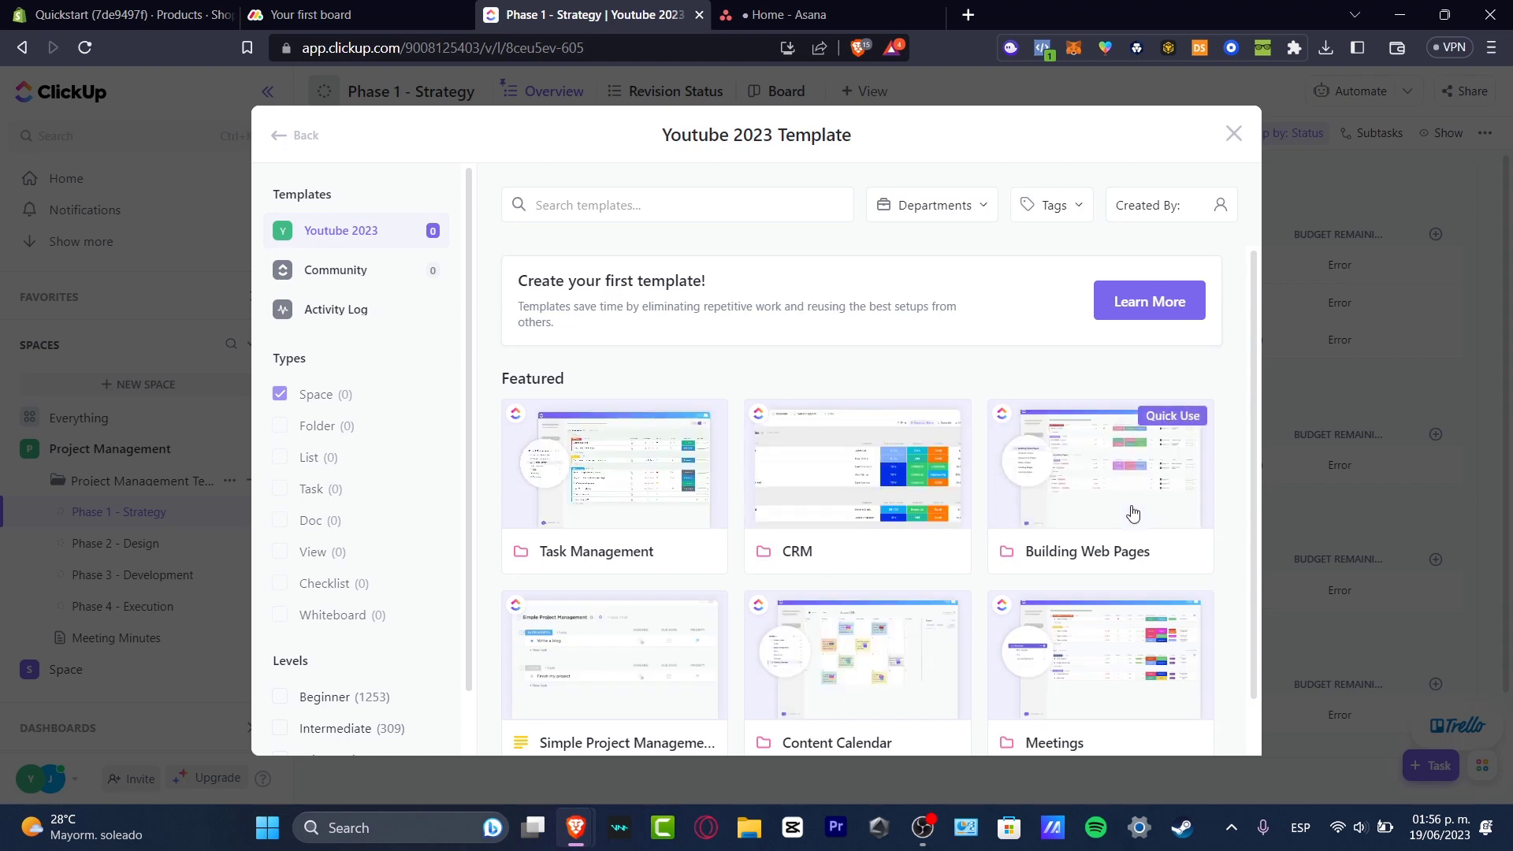
{"action": "left_click", "coordinate": [409, 7]}
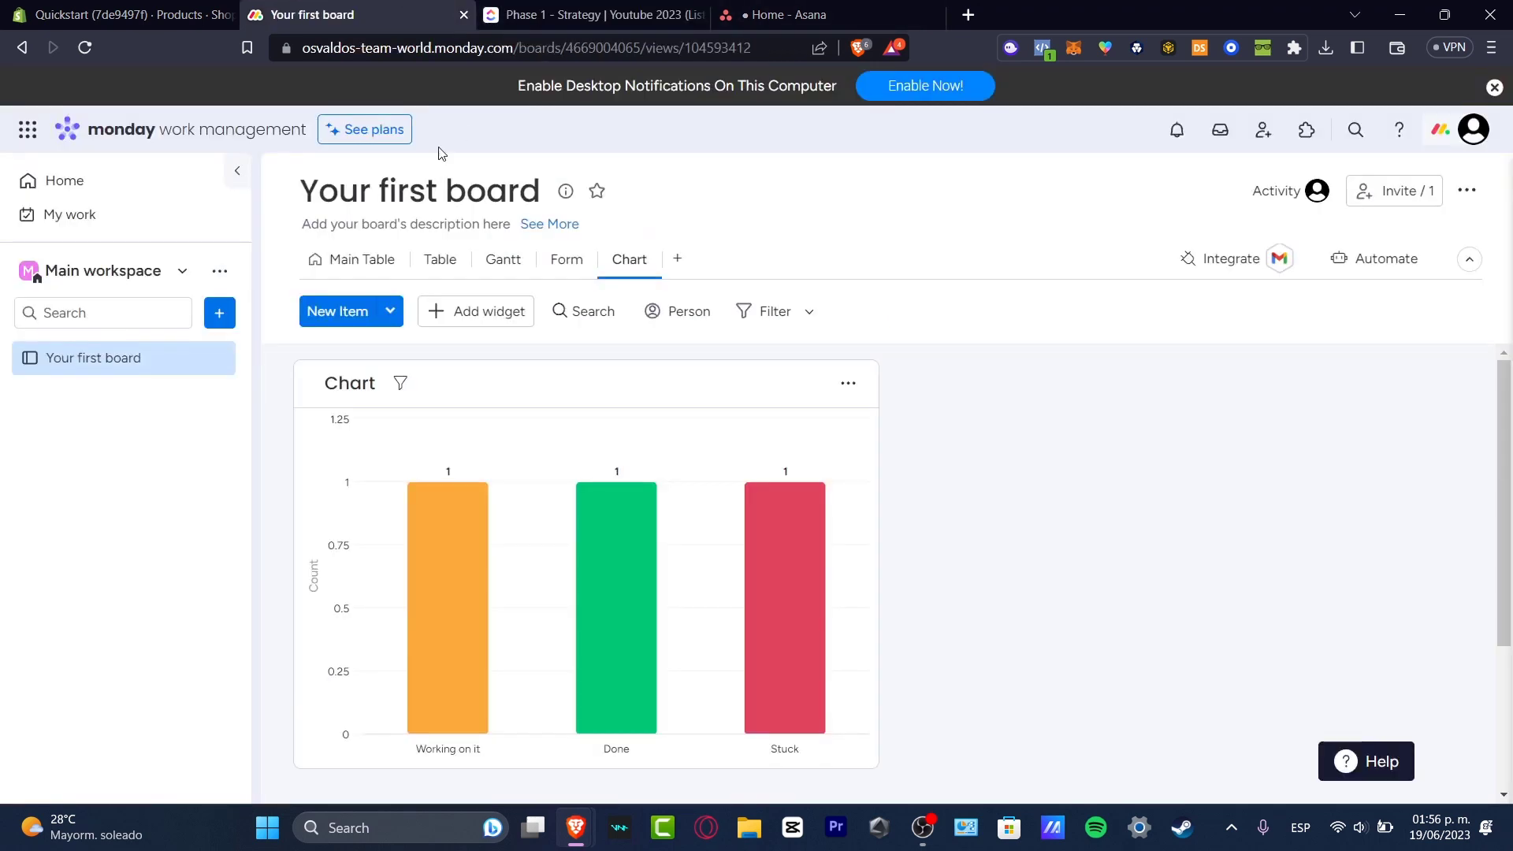
Create a new monday.com board with its default name
{"action": "left_click", "coordinate": [222, 315]}
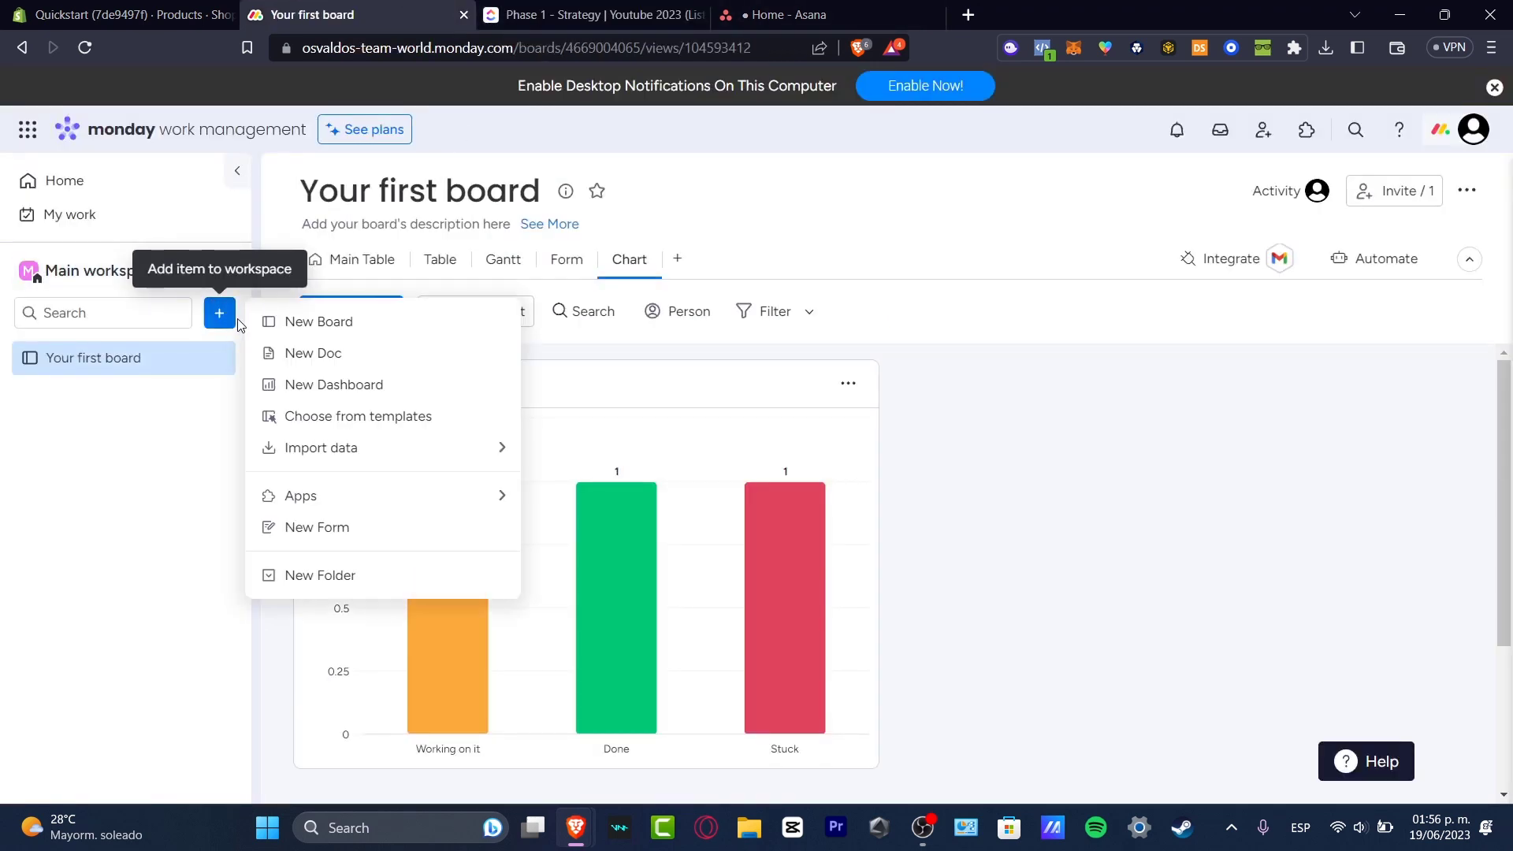
{"action": "left_click", "coordinate": [356, 321]}
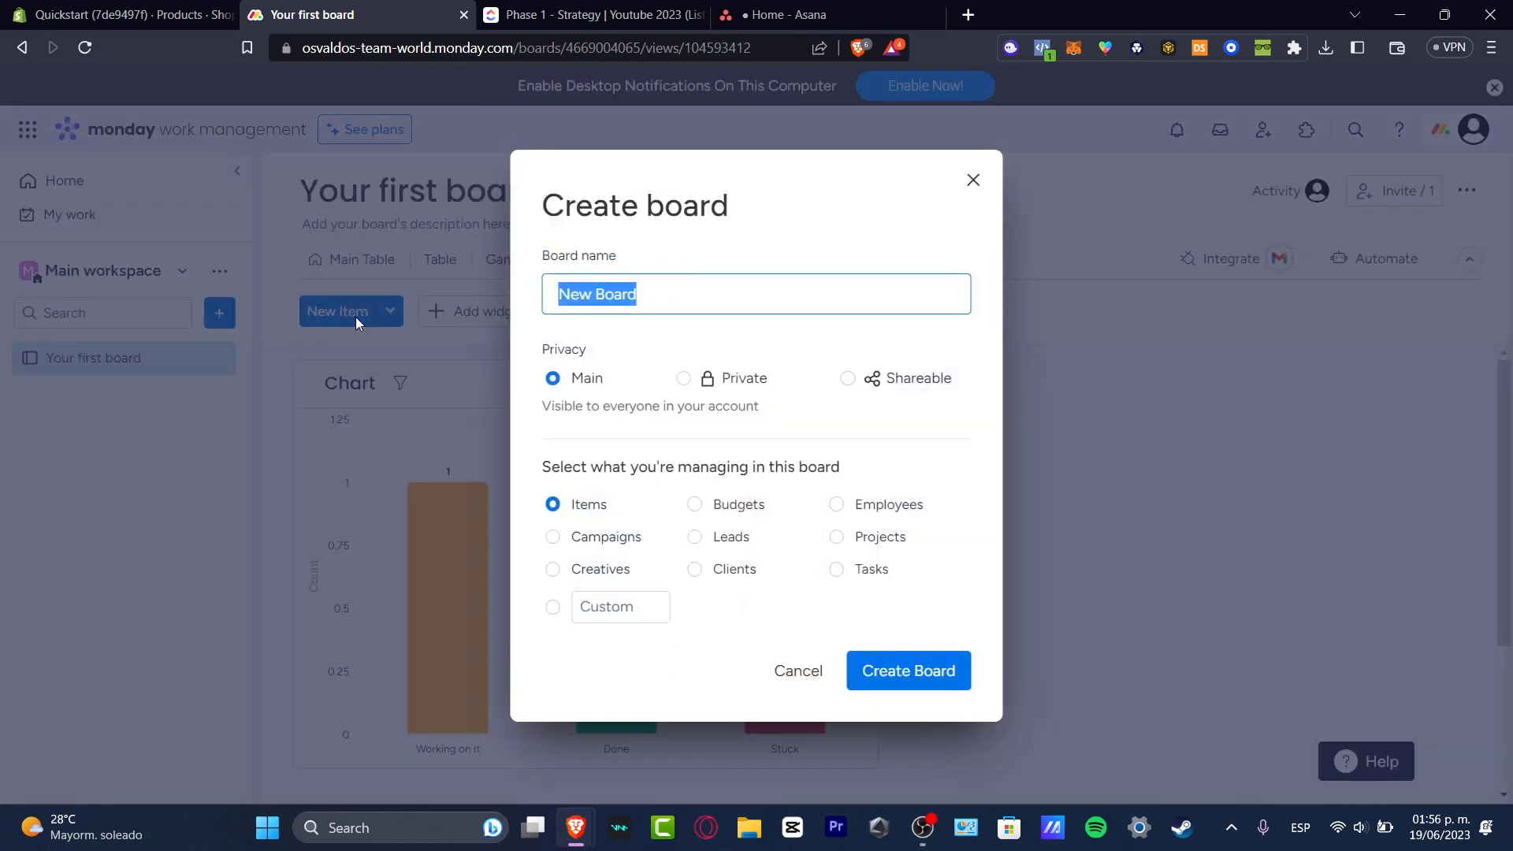
{"action": "left_click", "coordinate": [928, 673]}
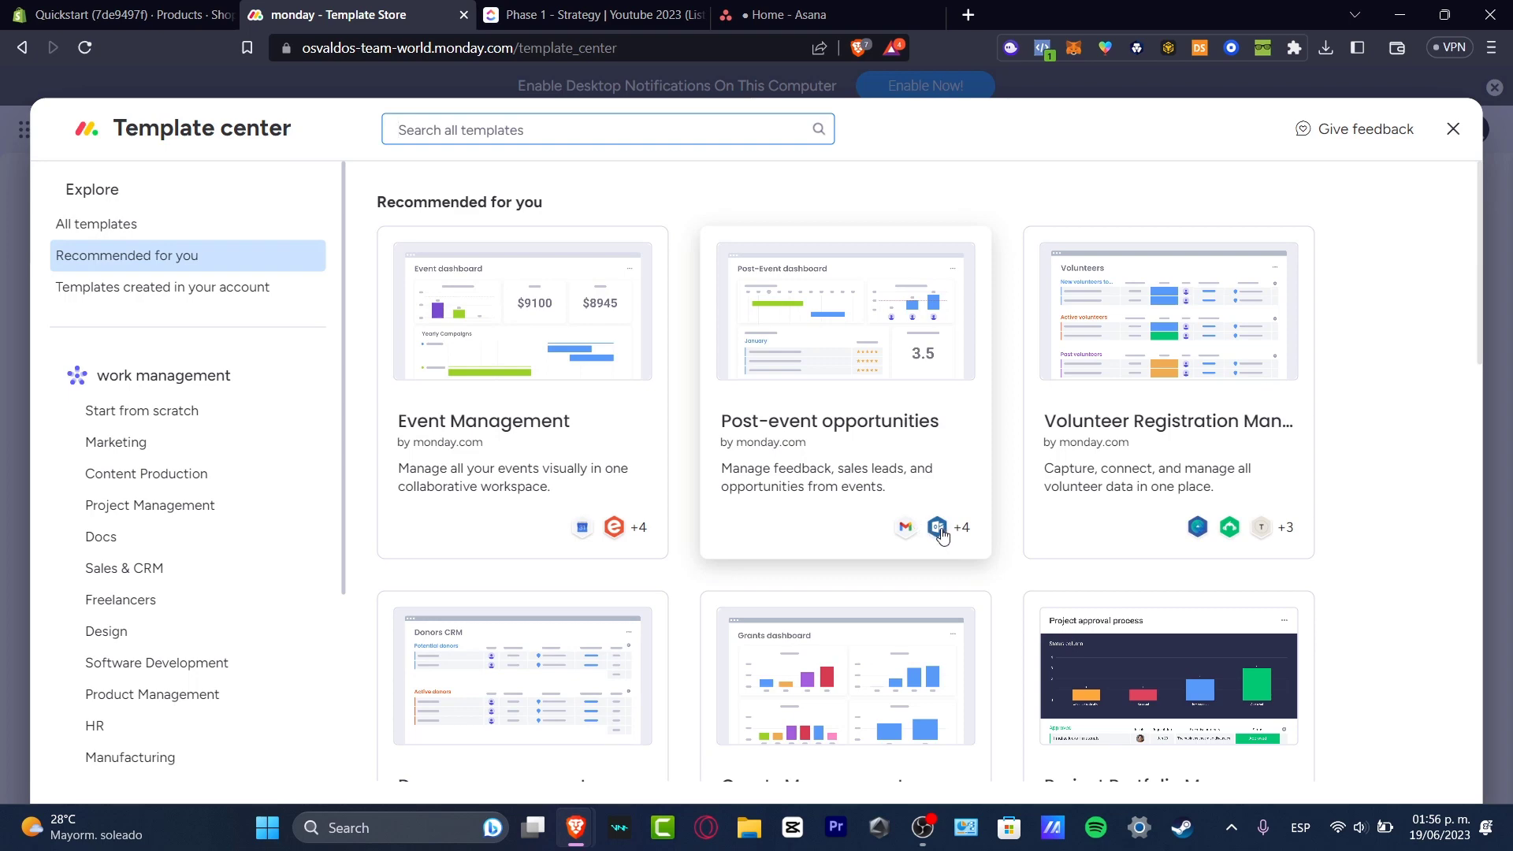
Scroll through monday's recommended board templates, then go back to ClickUp's space templates
{"action": "scroll", "coordinate": [1287, 529], "scroll_direction": "down", "scroll_amount": 10}
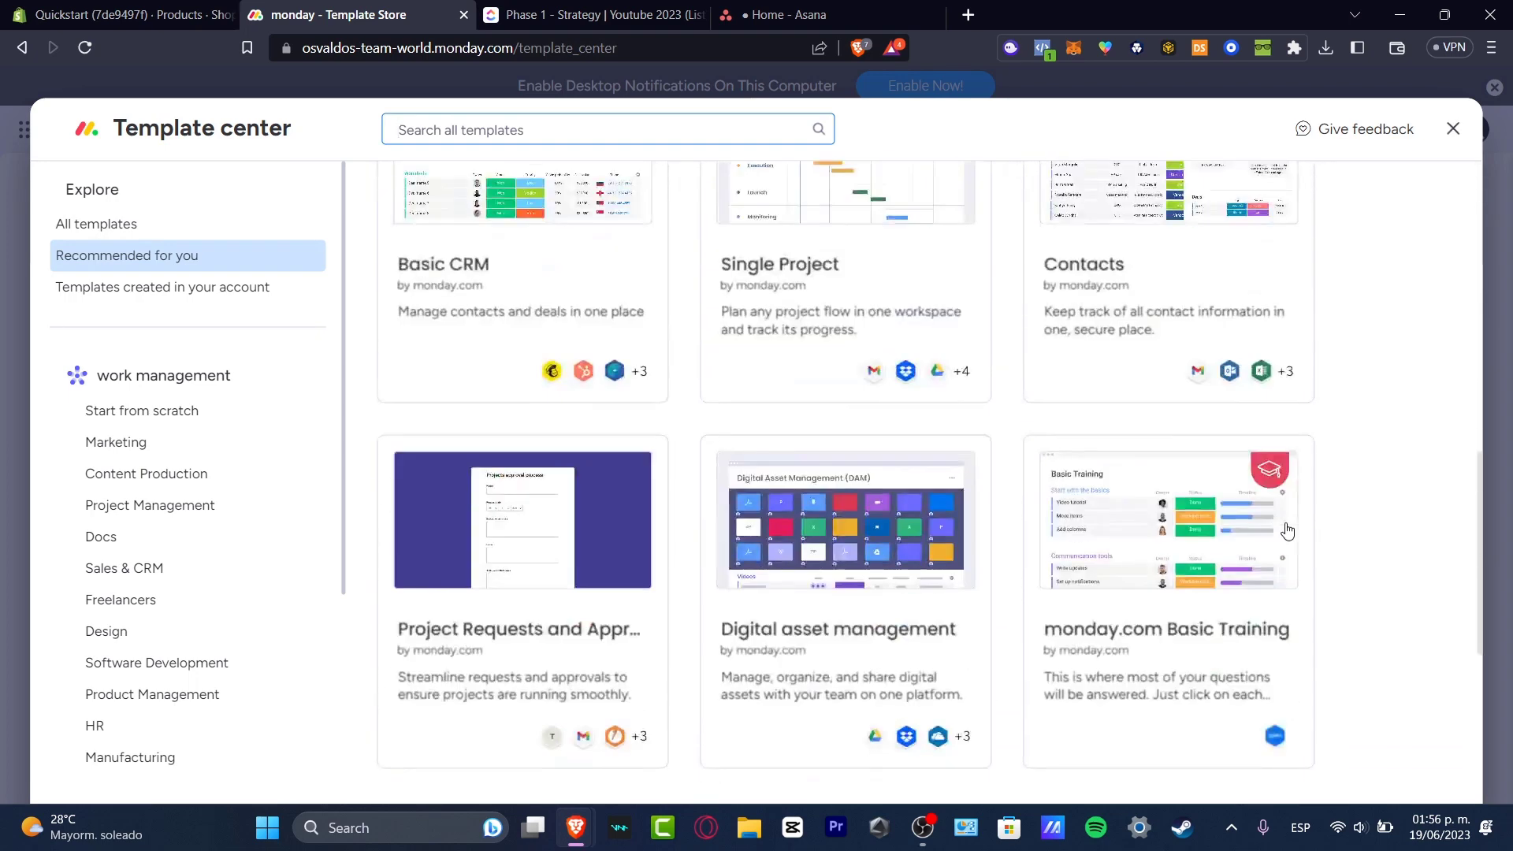
{"action": "scroll", "coordinate": [1286, 529], "scroll_direction": "down", "scroll_amount": 5}
{"action": "scroll", "coordinate": [1090, 652], "scroll_direction": "up", "scroll_amount": 15}
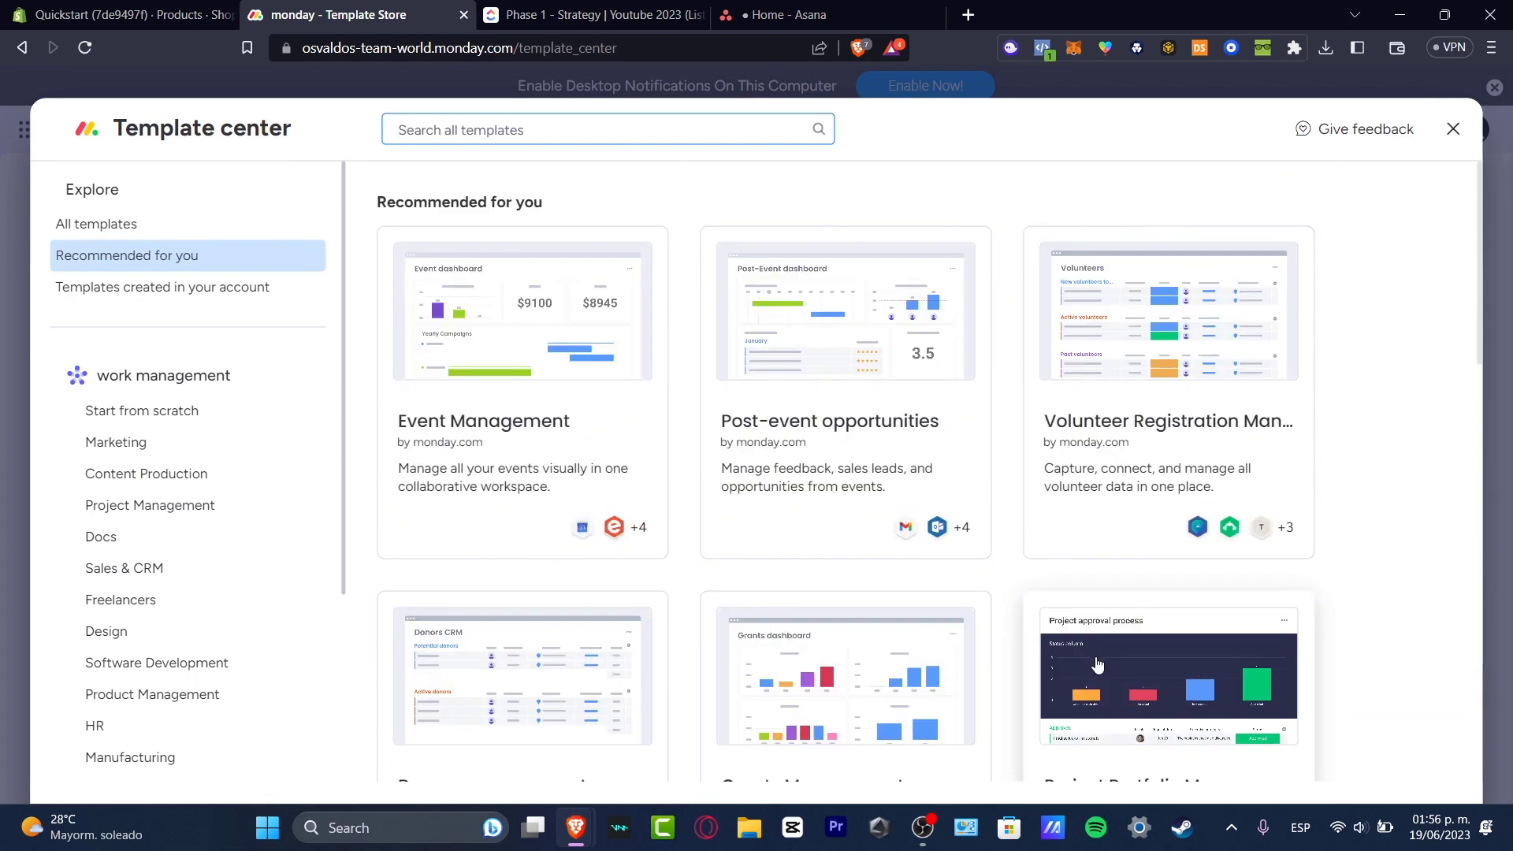
{"action": "left_click", "coordinate": [580, 14]}
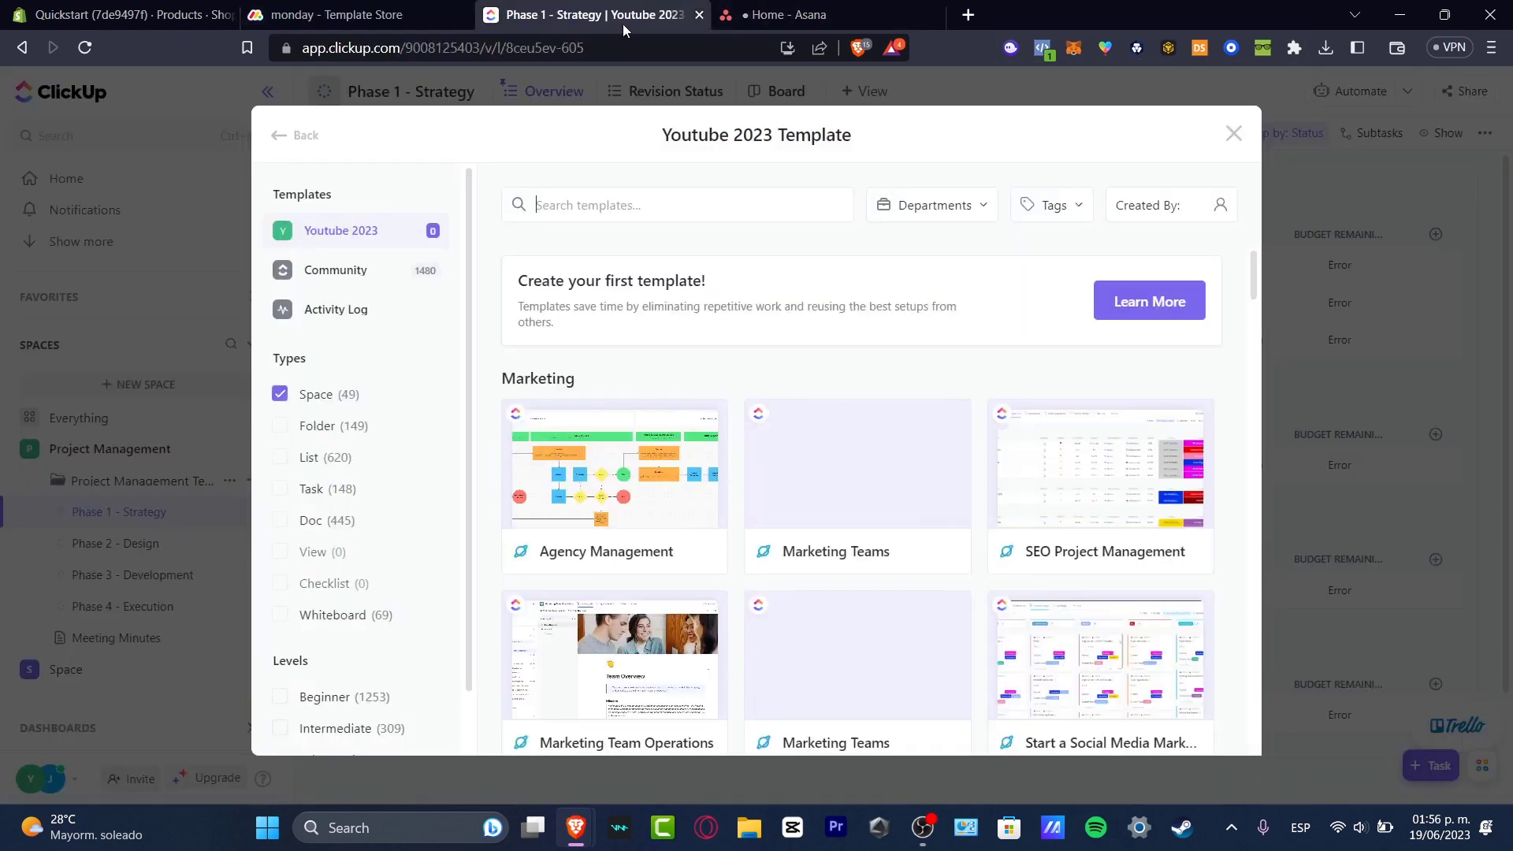
Dismiss ClickUp's space template browser and close monday's Template center to reveal New Board
{"action": "left_click", "coordinate": [1234, 134]}
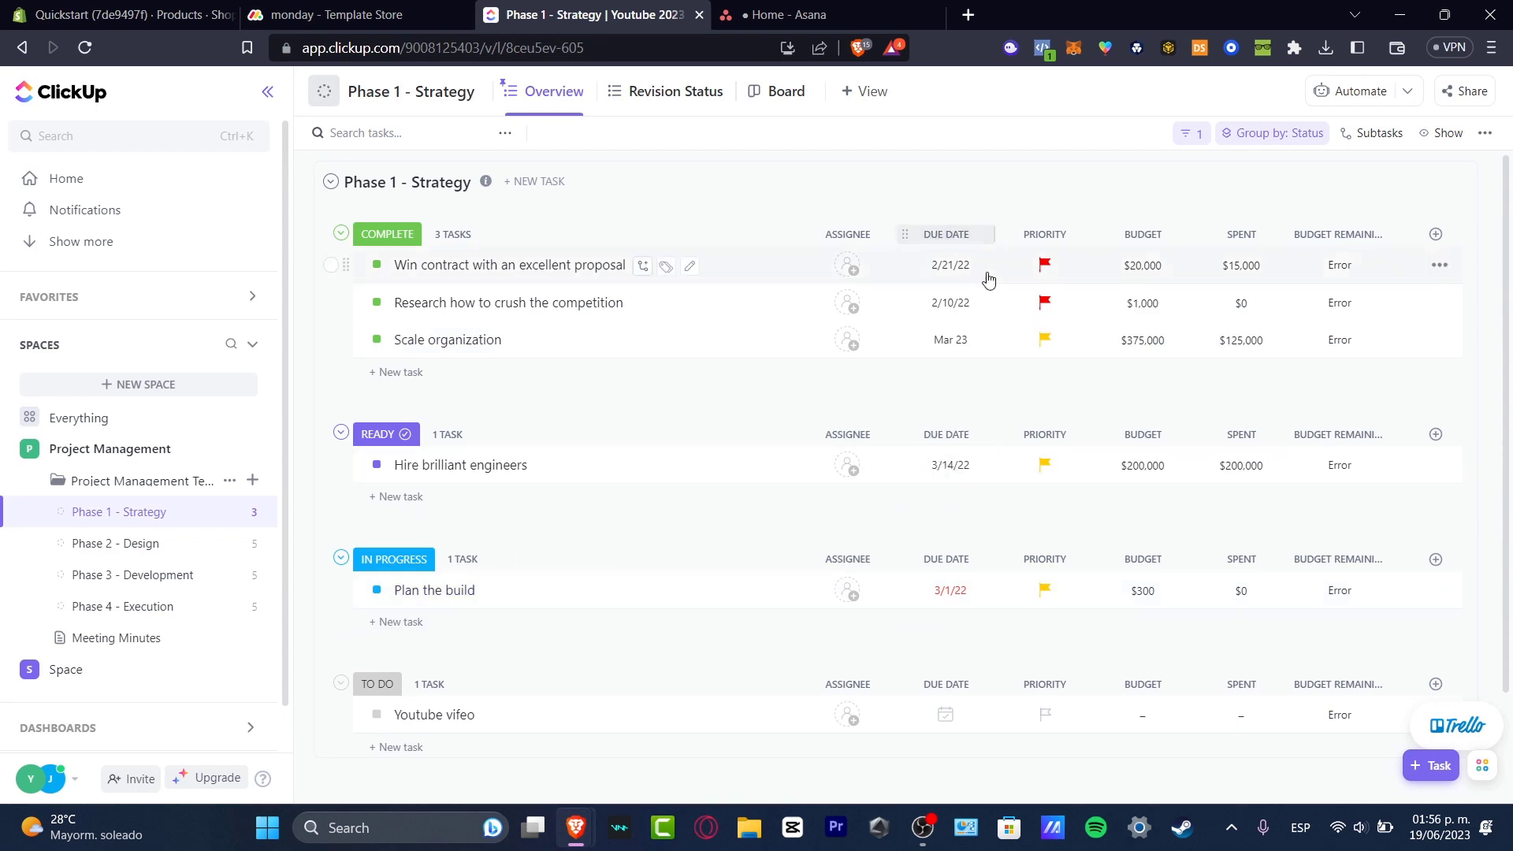
{"action": "left_click", "coordinate": [331, 14]}
{"action": "left_click", "coordinate": [493, 14]}
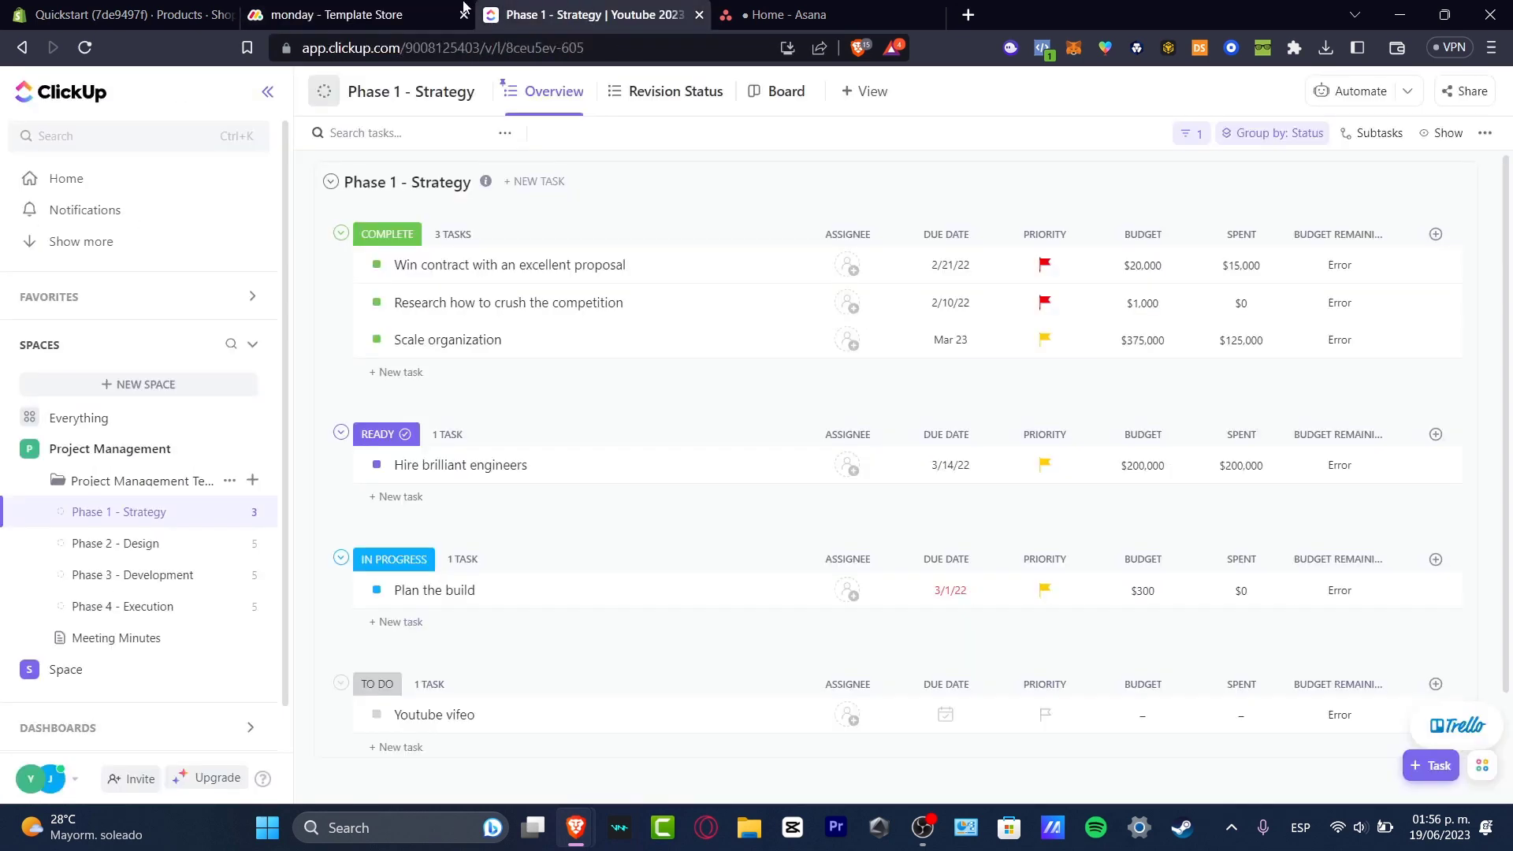
{"action": "left_click", "coordinate": [449, 13]}
{"action": "left_click", "coordinate": [1452, 129]}
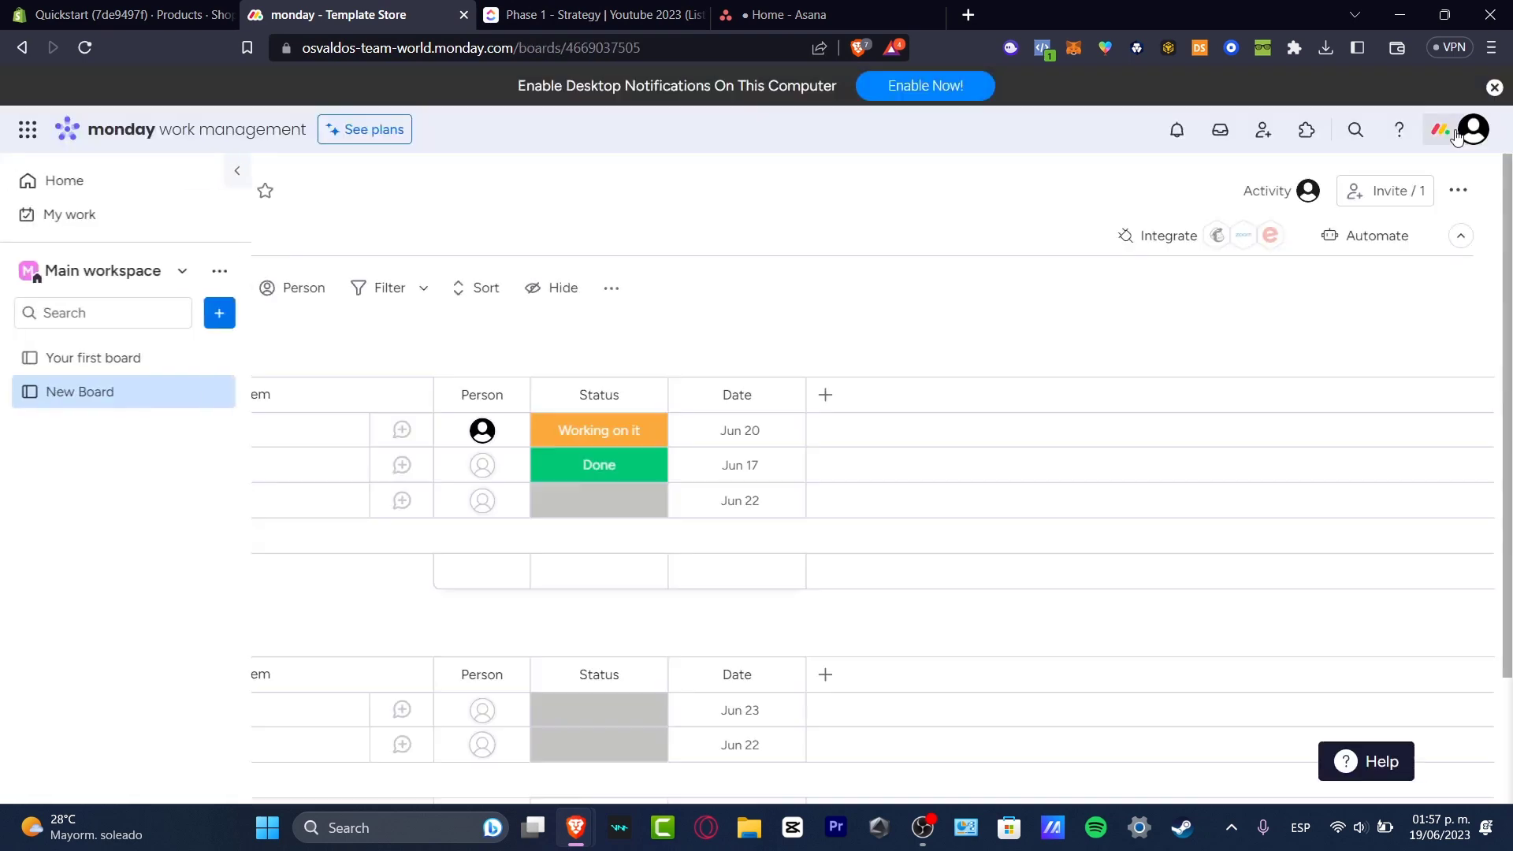
Flip between ClickUp's Phase 1 - Strategy list and monday's New Board with Items 1–5
{"action": "left_click", "coordinate": [529, 6]}
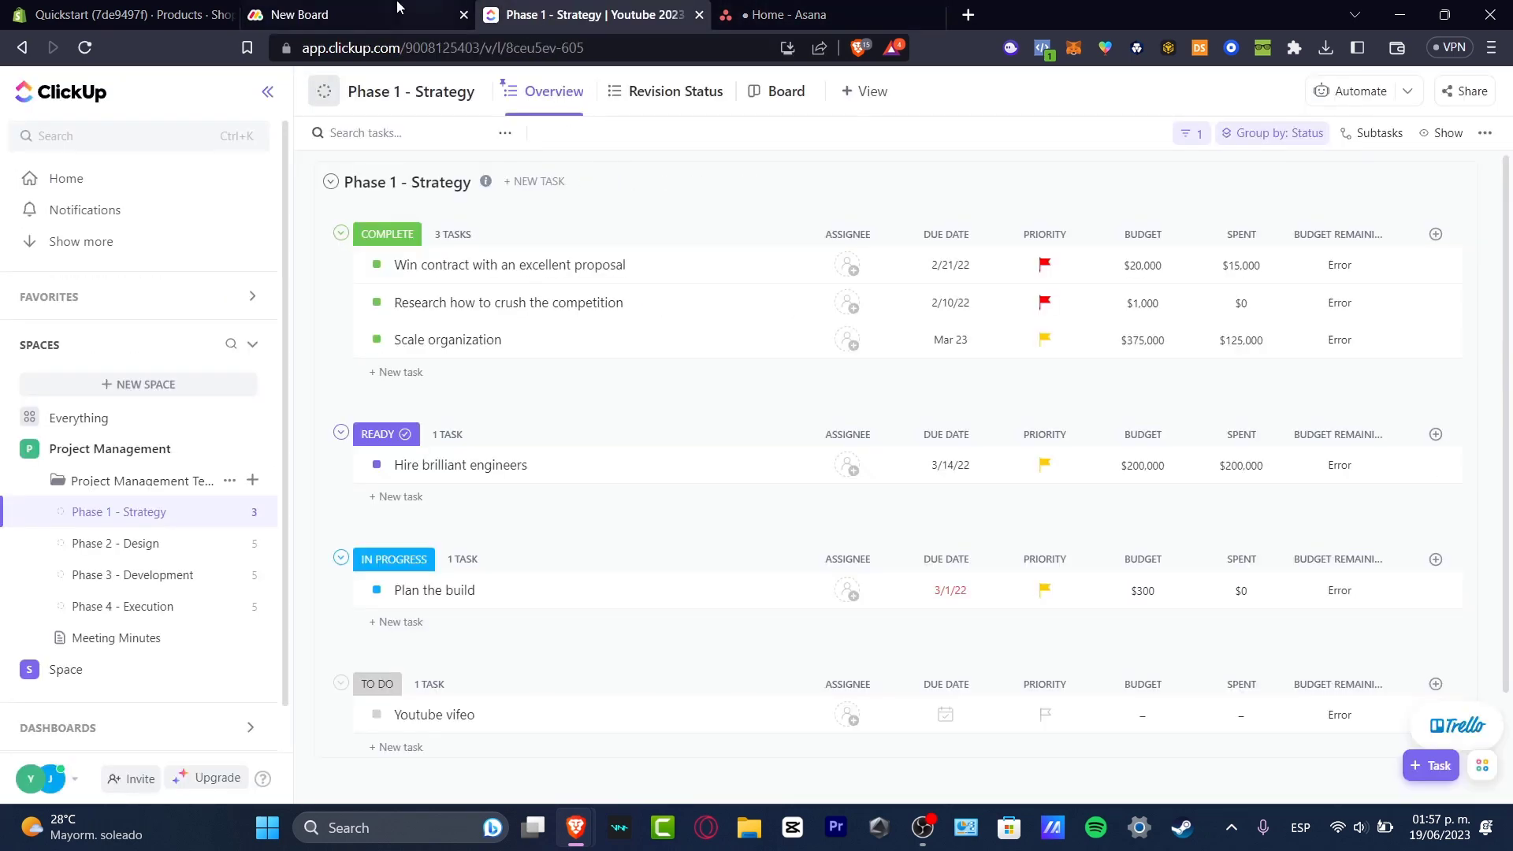
{"action": "left_click", "coordinate": [354, 15]}
{"action": "left_click", "coordinate": [578, 6]}
{"action": "left_click", "coordinate": [374, 9]}
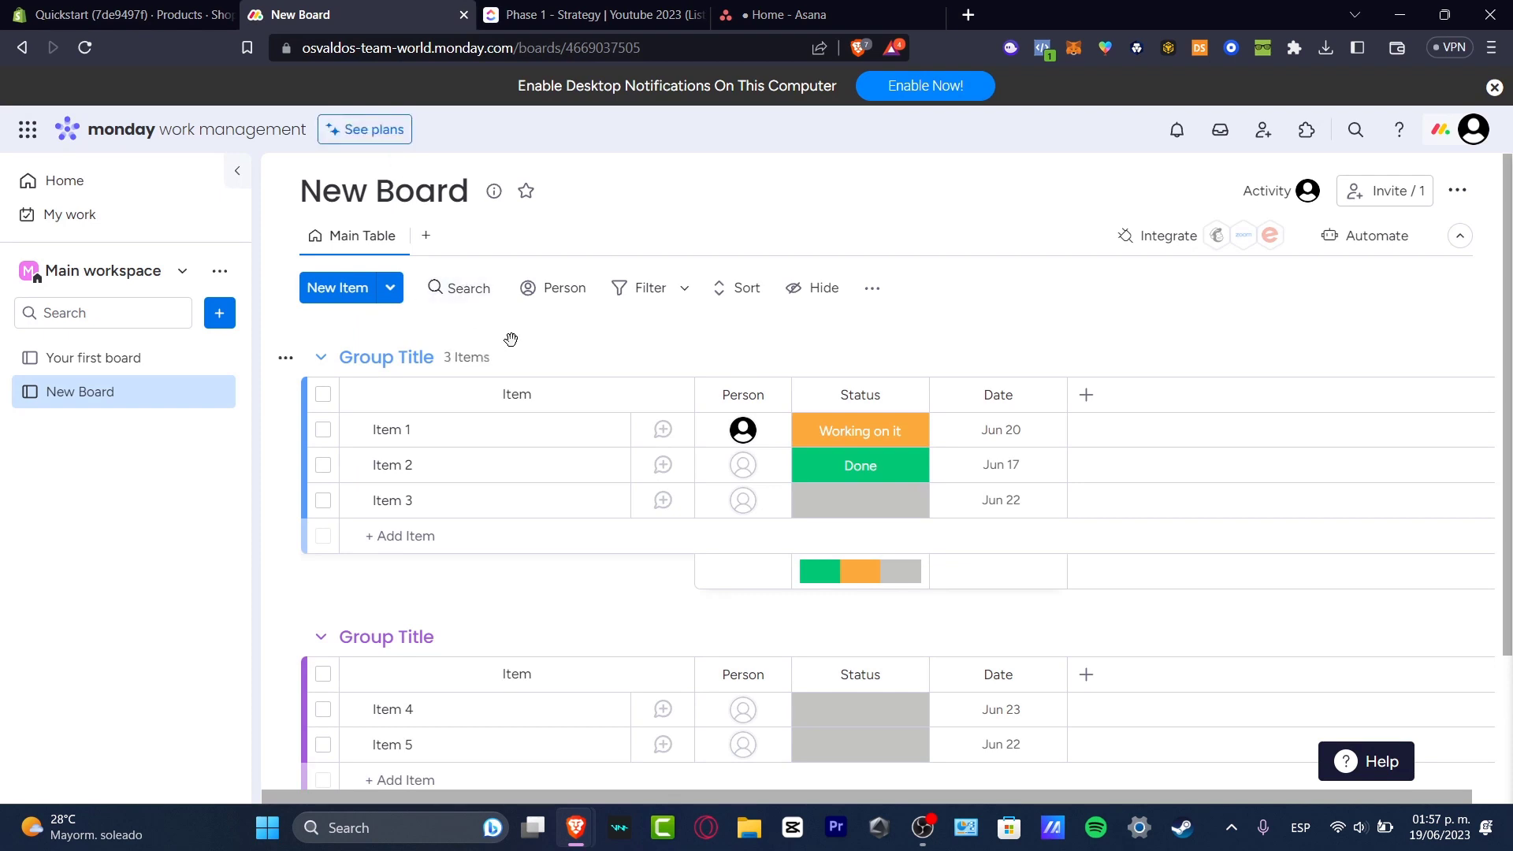
Start a new ClickUp task from quick actions, then close the form without saving
{"action": "left_click", "coordinate": [485, 8]}
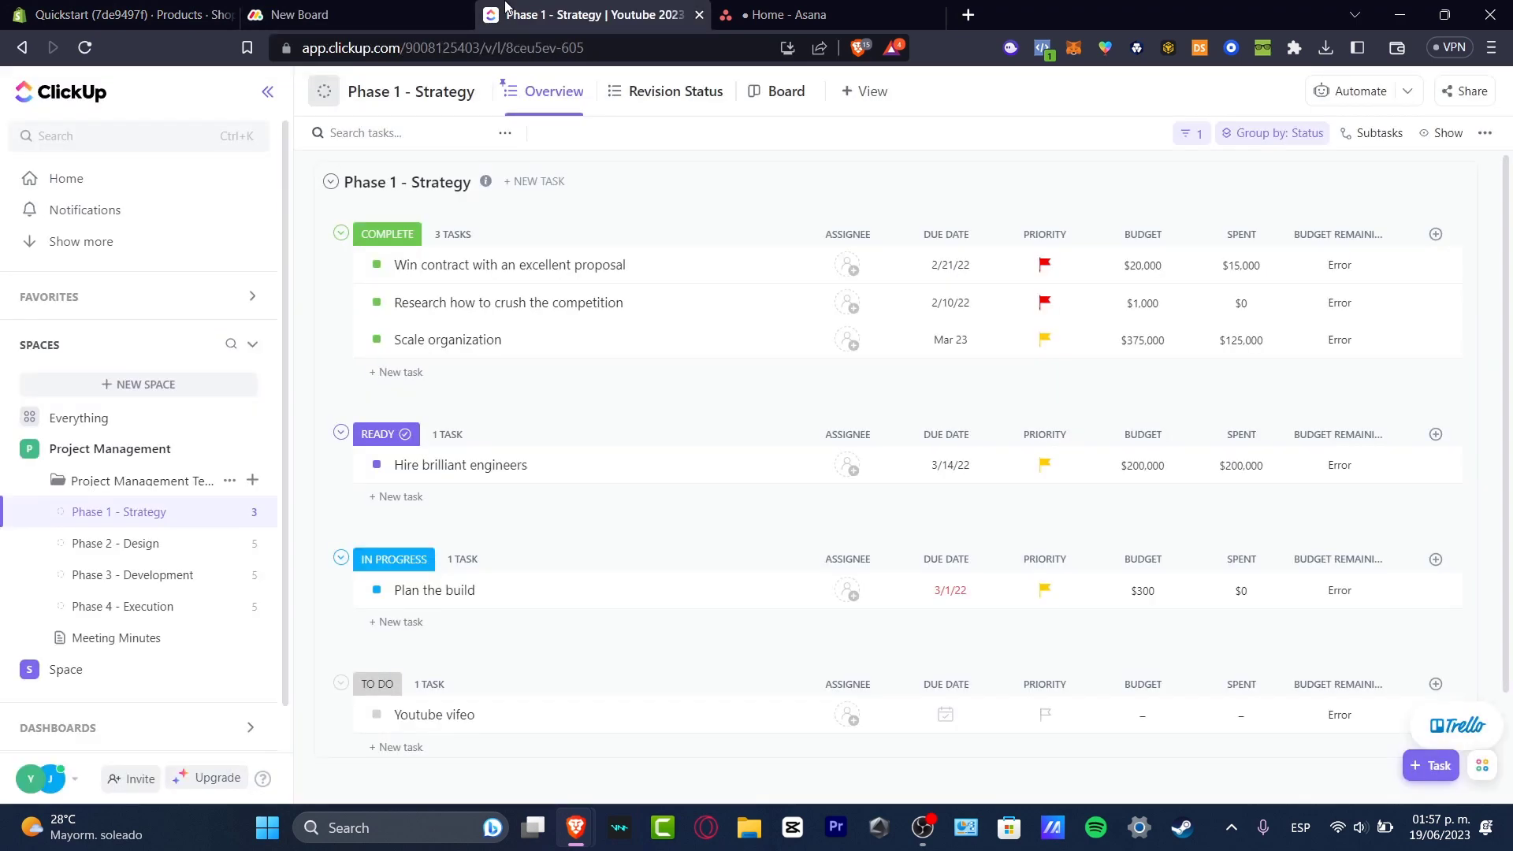
{"action": "left_click", "coordinate": [1480, 768]}
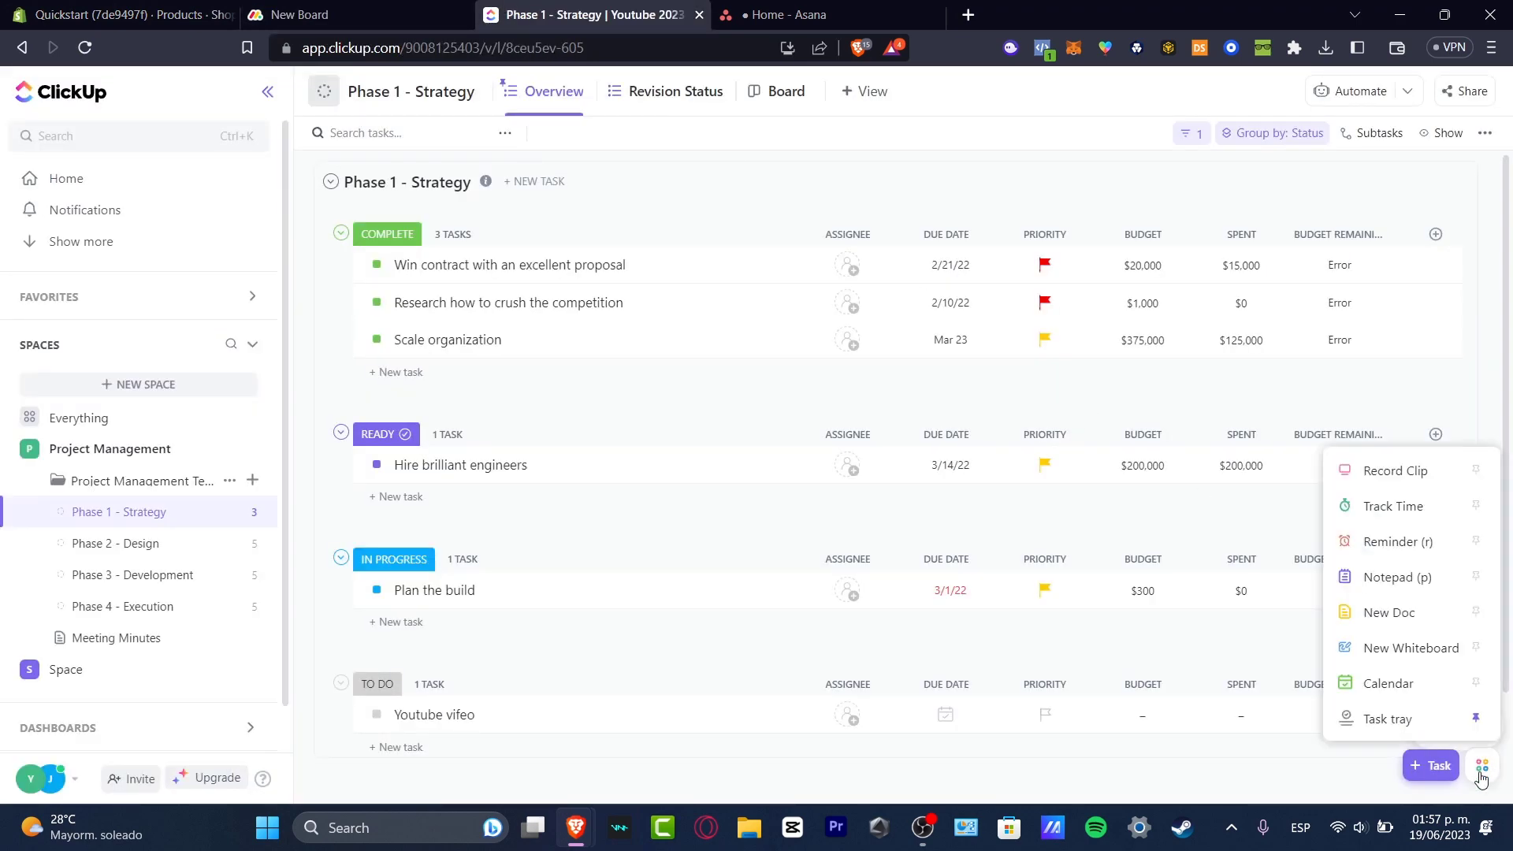
{"action": "left_click", "coordinate": [1430, 765]}
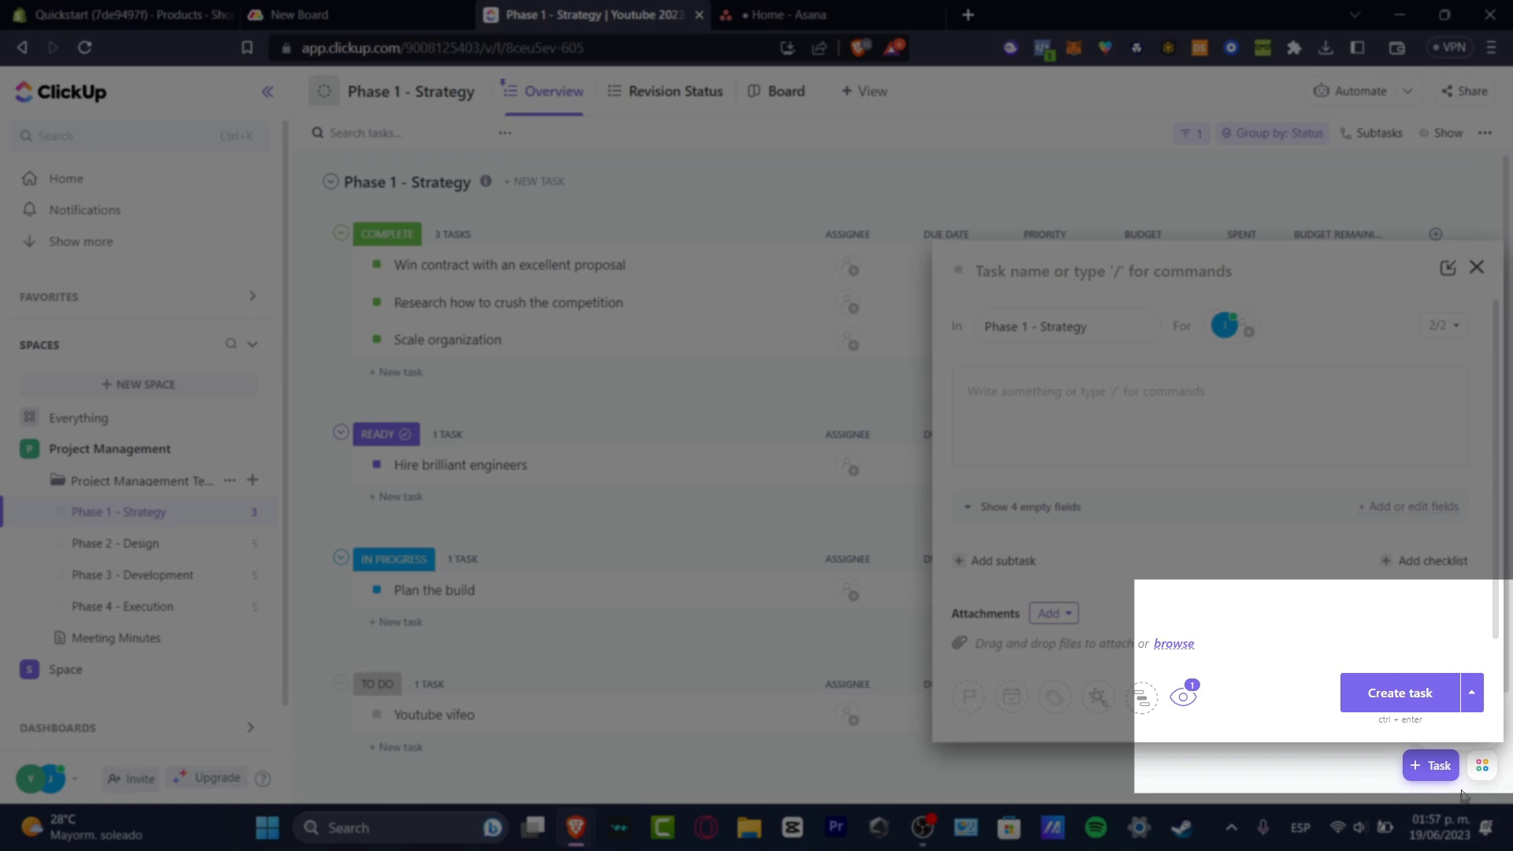
{"action": "key", "text": "ctrl+shift+Tab"}
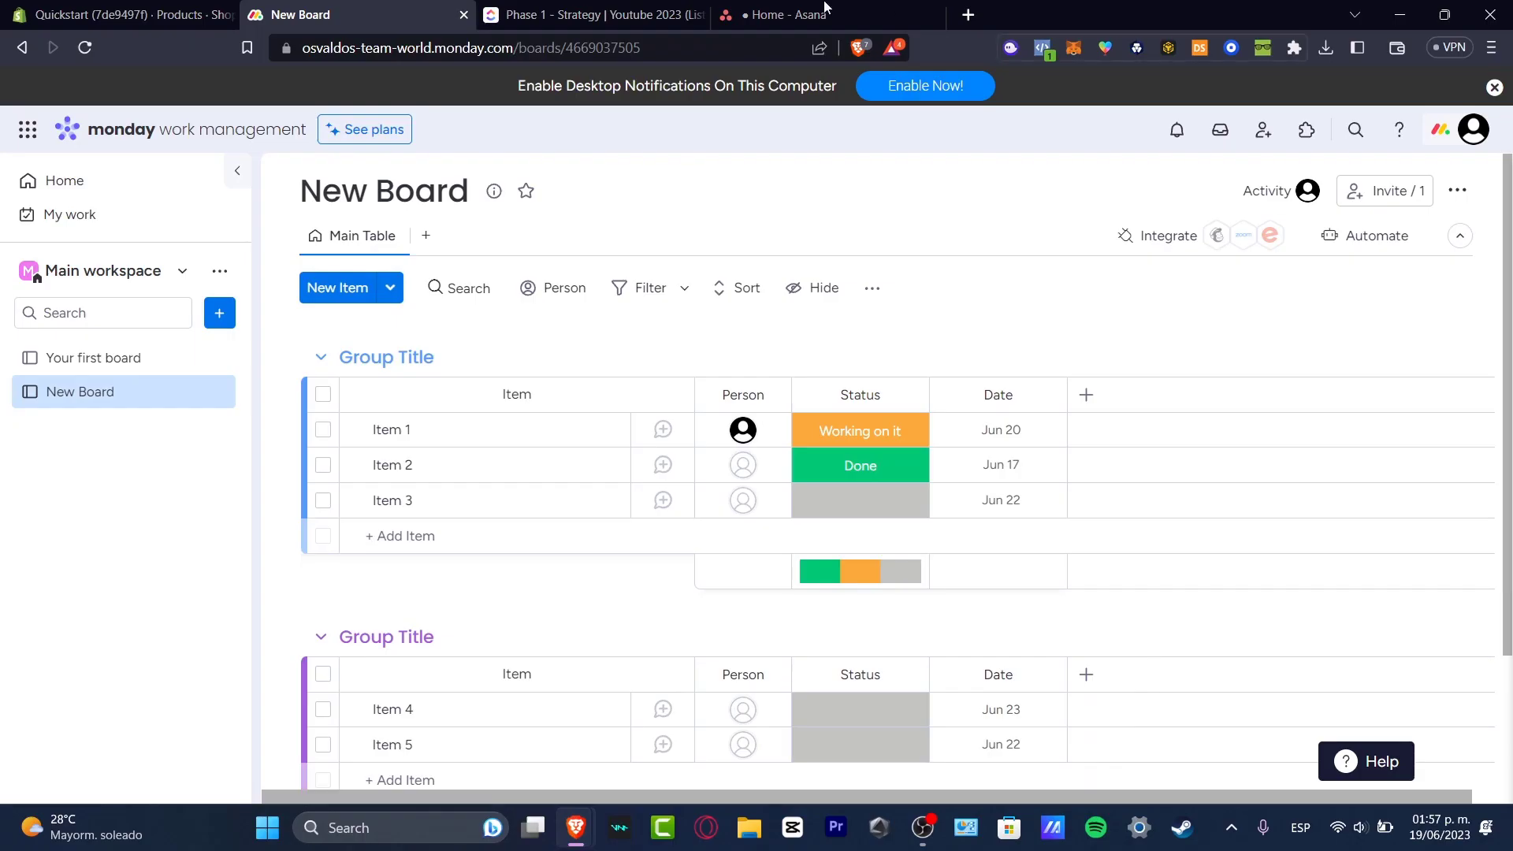
{"action": "left_click", "coordinate": [623, 8]}
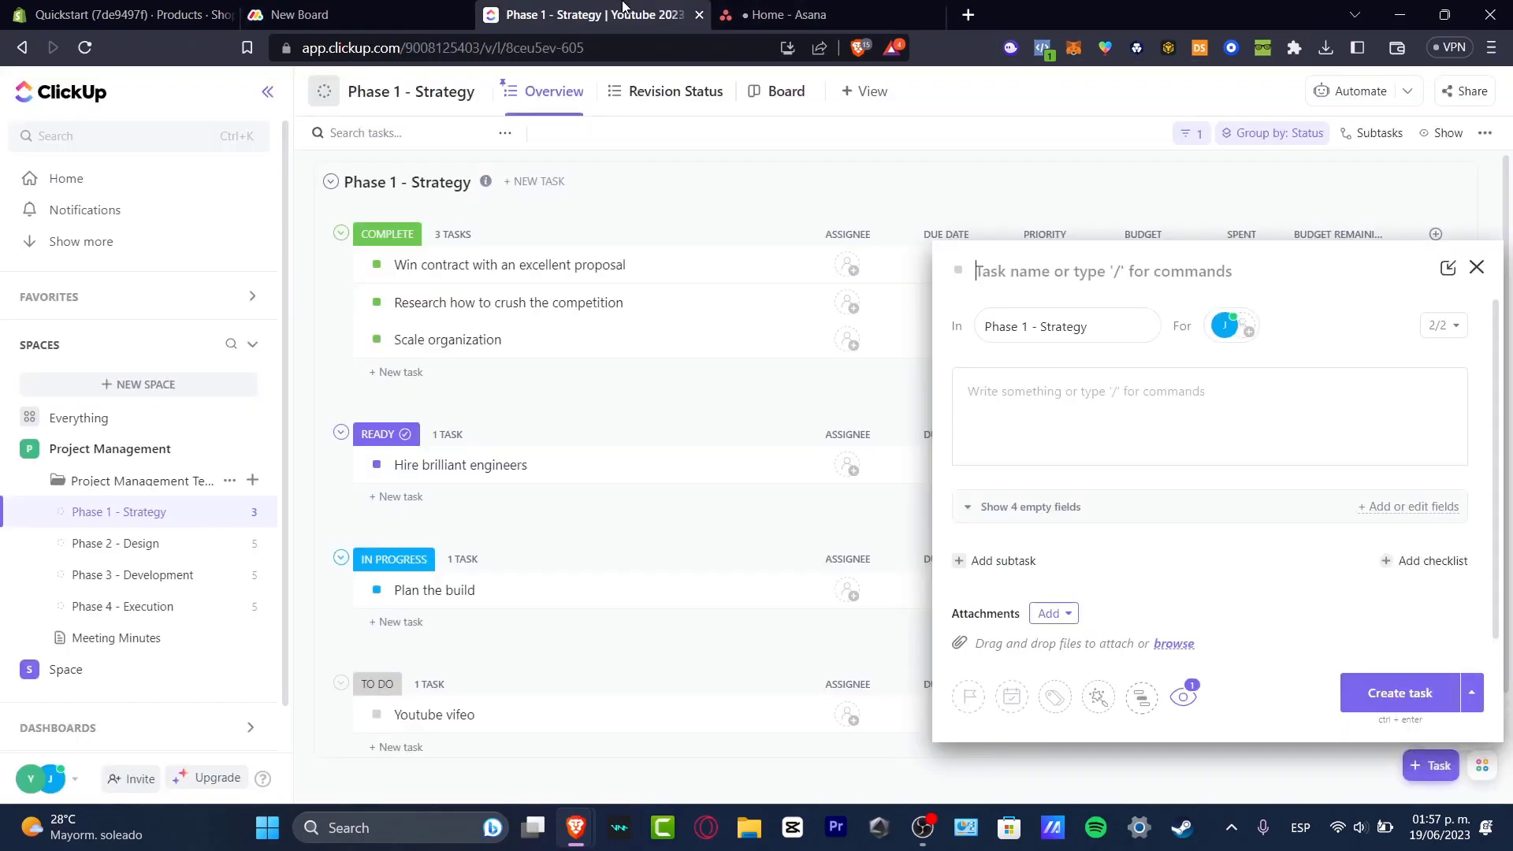
{"action": "left_click", "coordinate": [1476, 267]}
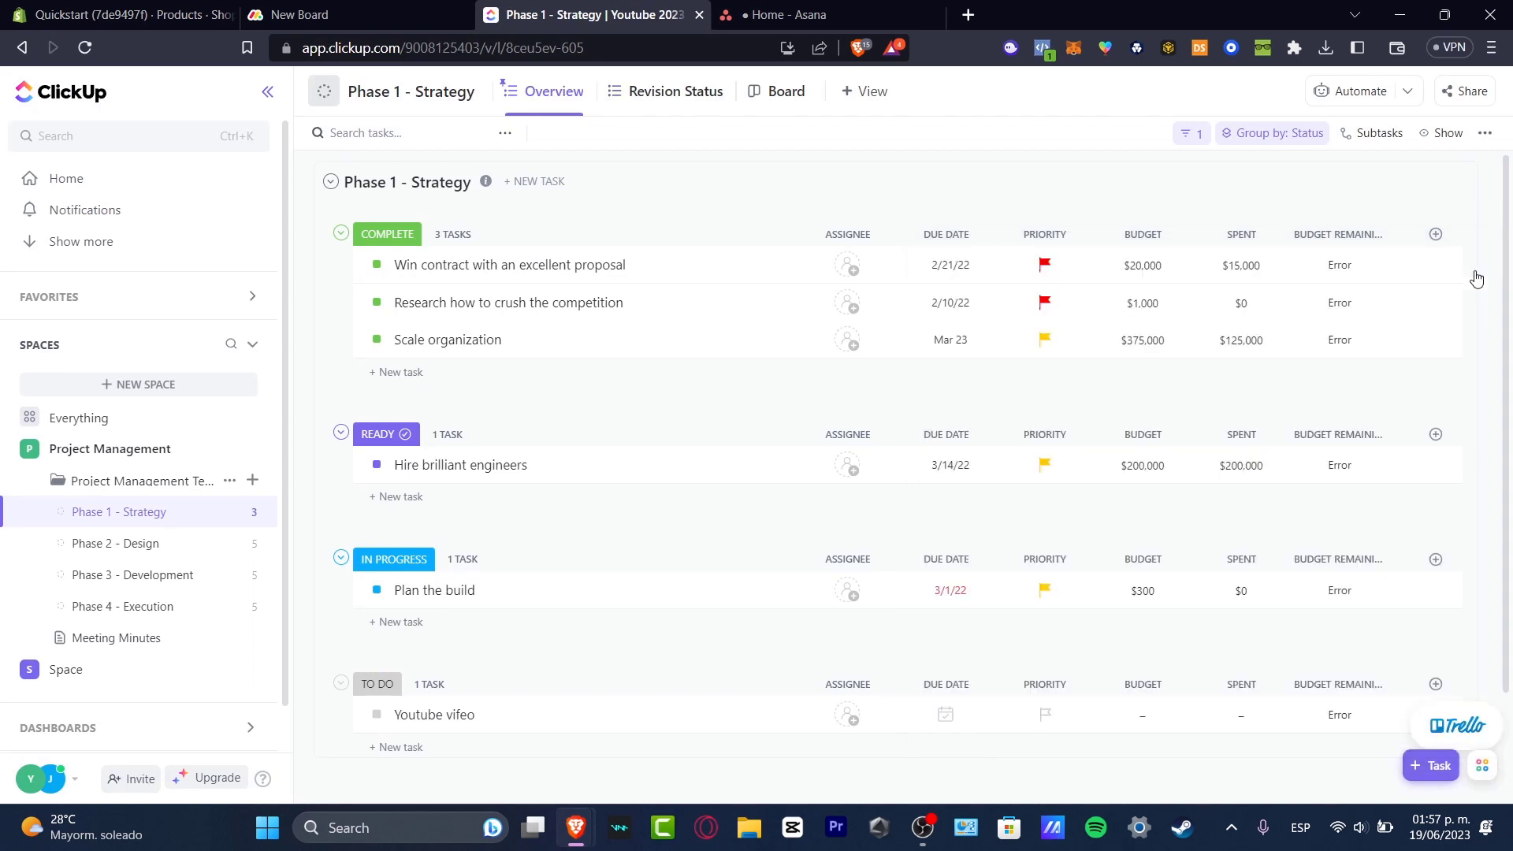
Open ClickUp's time tracker showing the 0:00:39 Youtube vifeo entry, then switch to monday's New Board
{"action": "mouse_move", "coordinate": [1493, 730]}
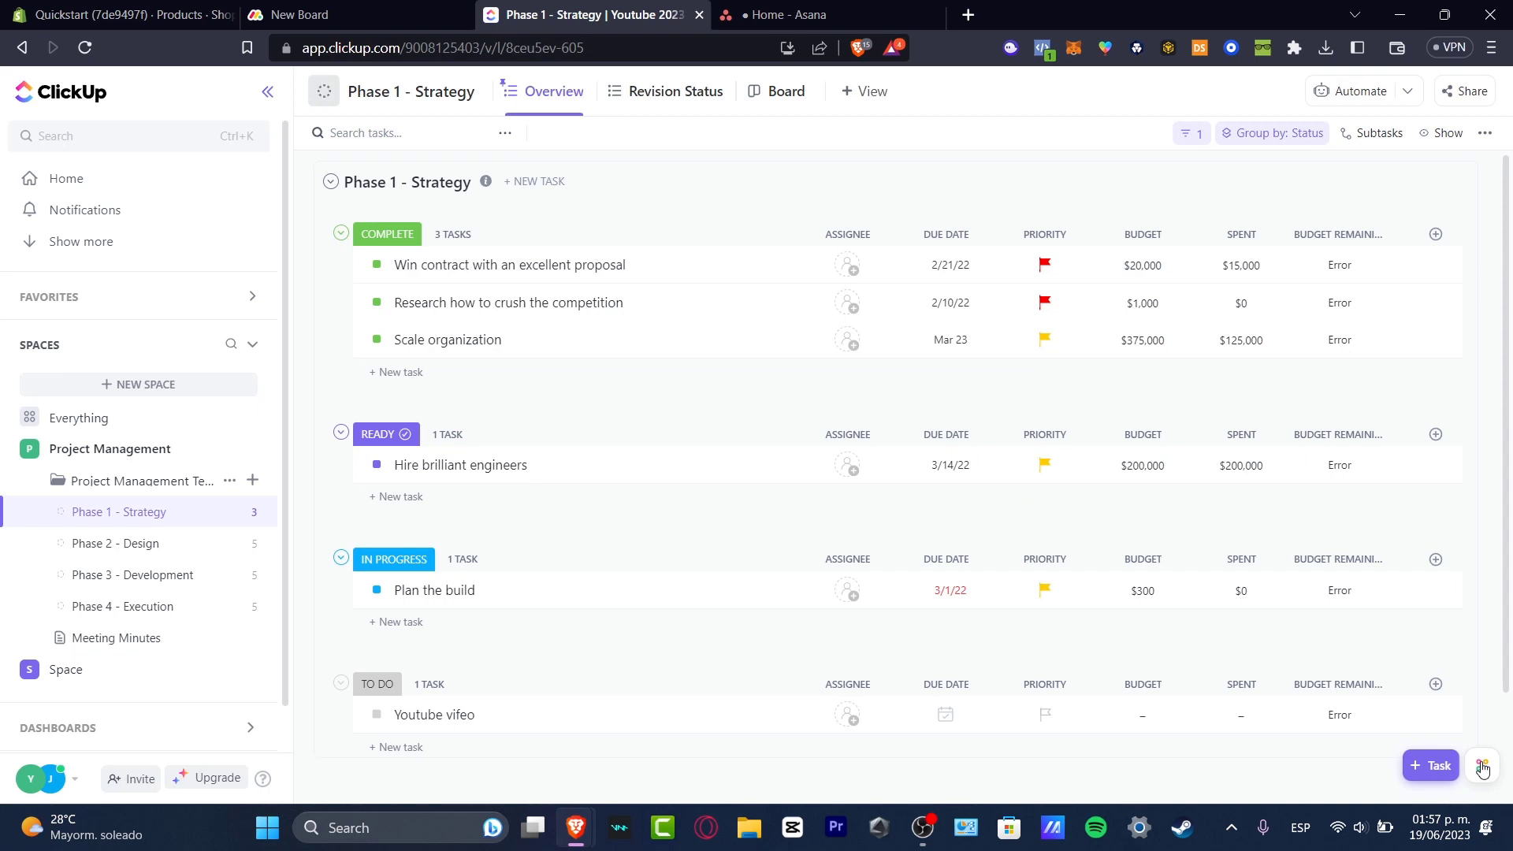
{"action": "left_click", "coordinate": [1482, 770]}
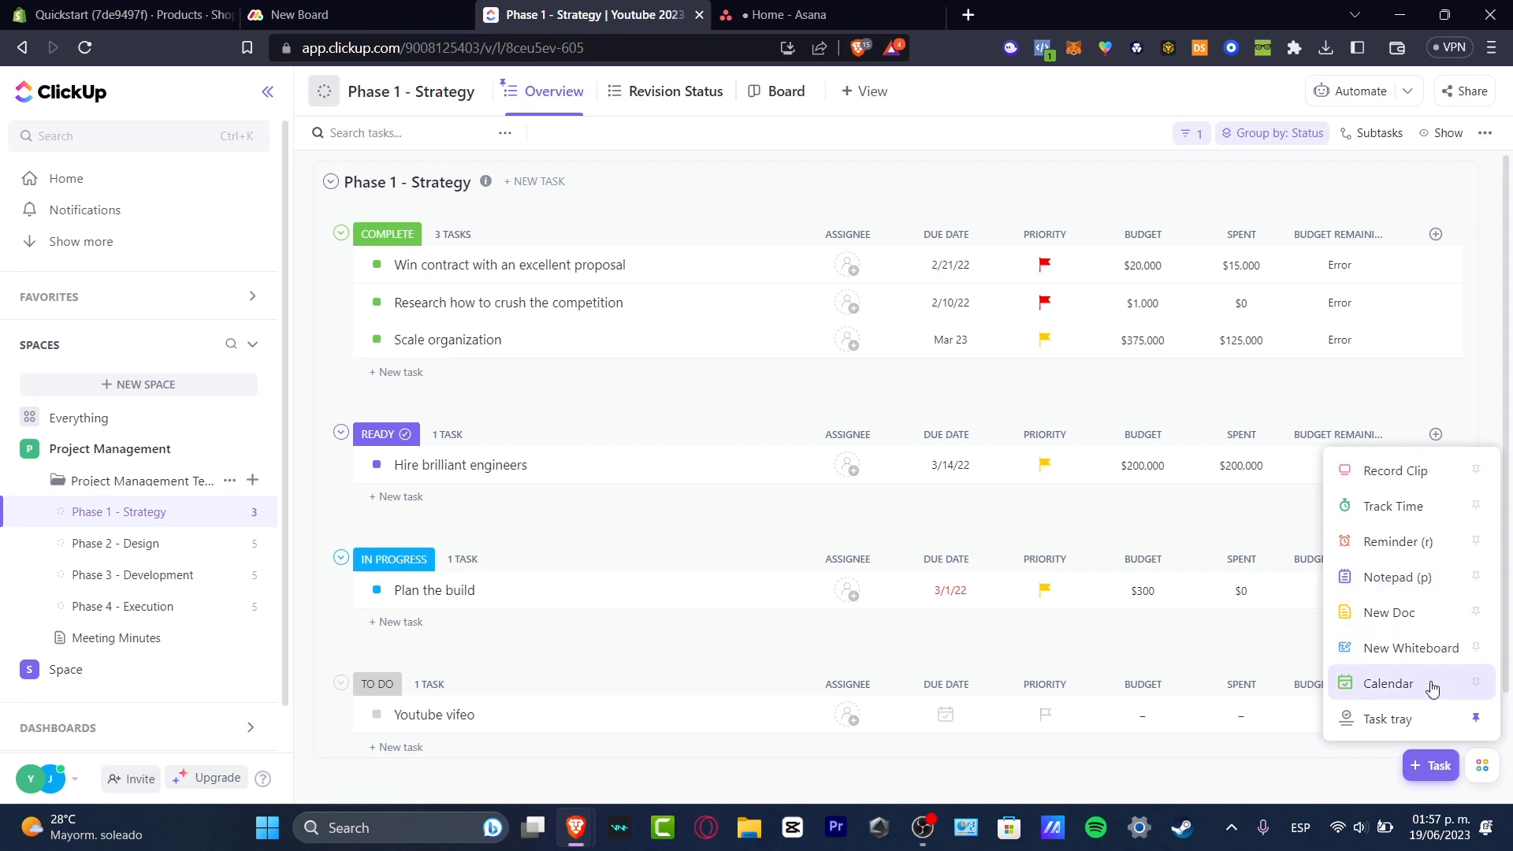
{"action": "left_click", "coordinate": [1434, 516]}
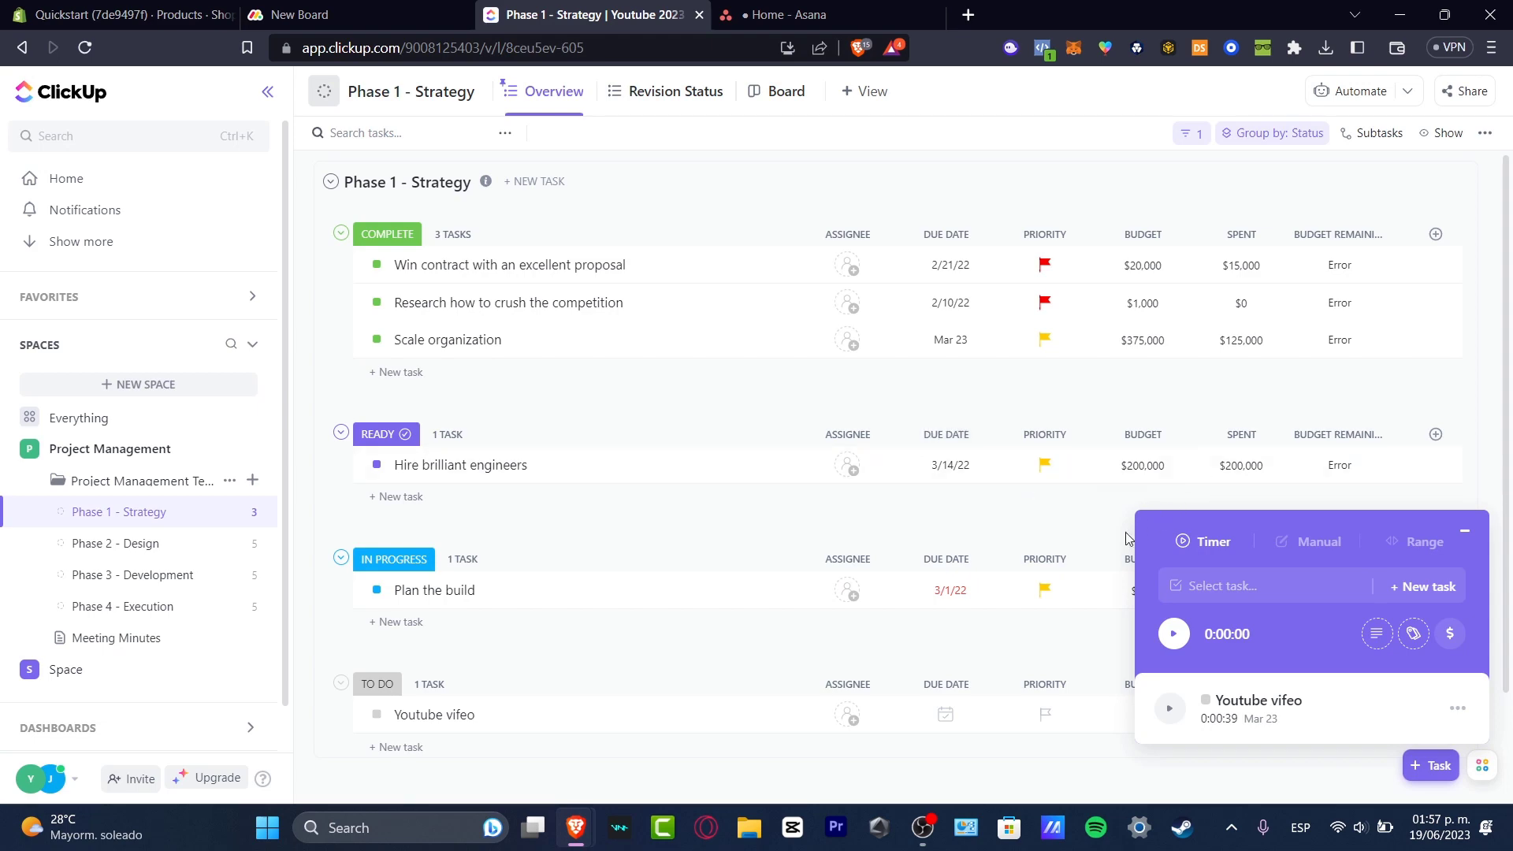
{"action": "left_click", "coordinate": [313, 10]}
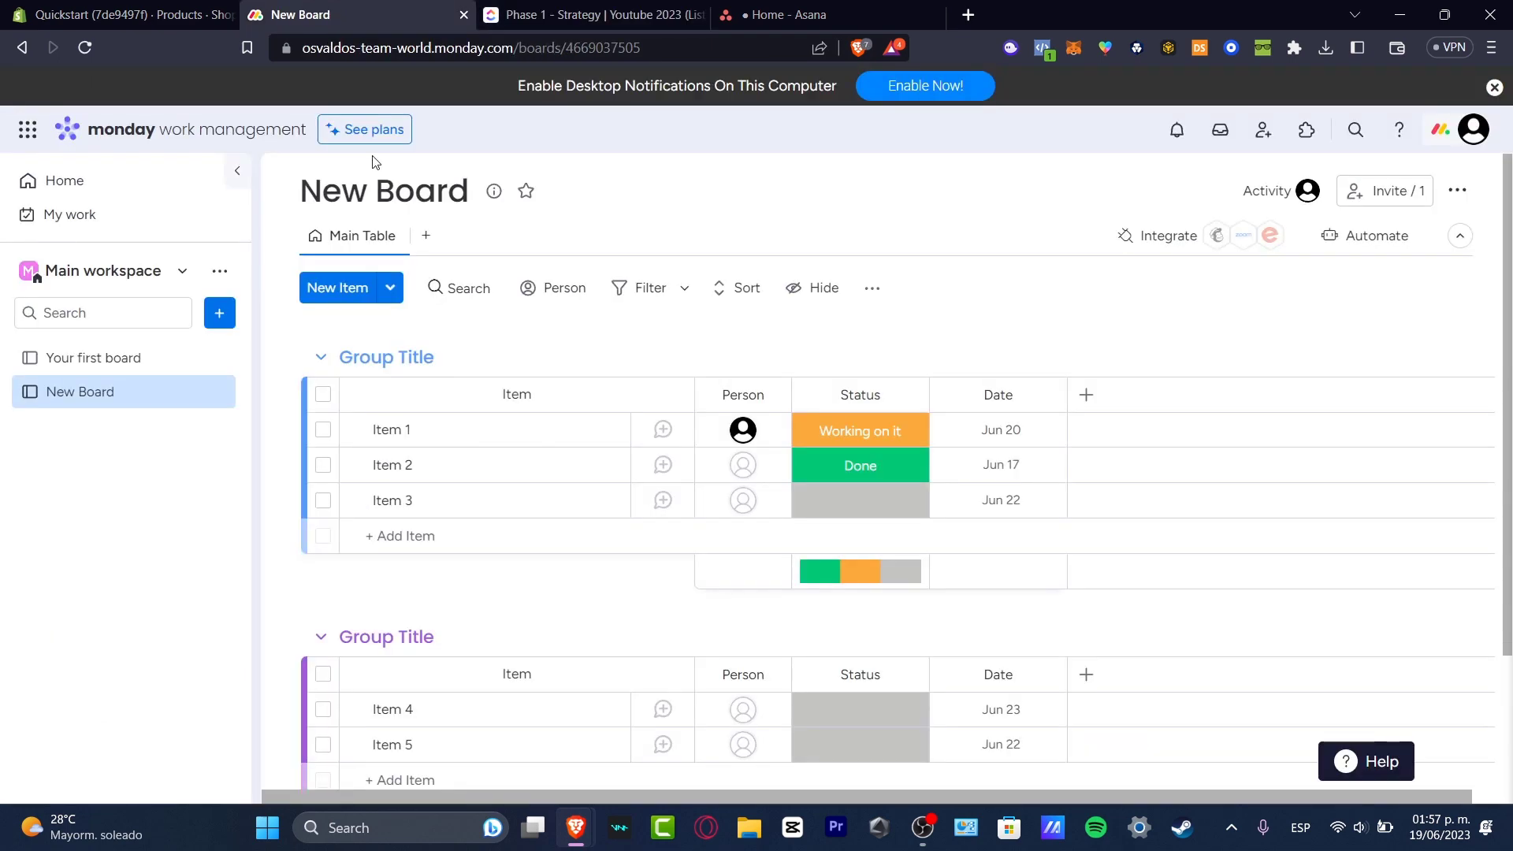
Switch to Asana's Home page with My tasks and the Youtube Channel 2023 and Novel Spark projects
{"action": "left_click", "coordinate": [820, 10]}
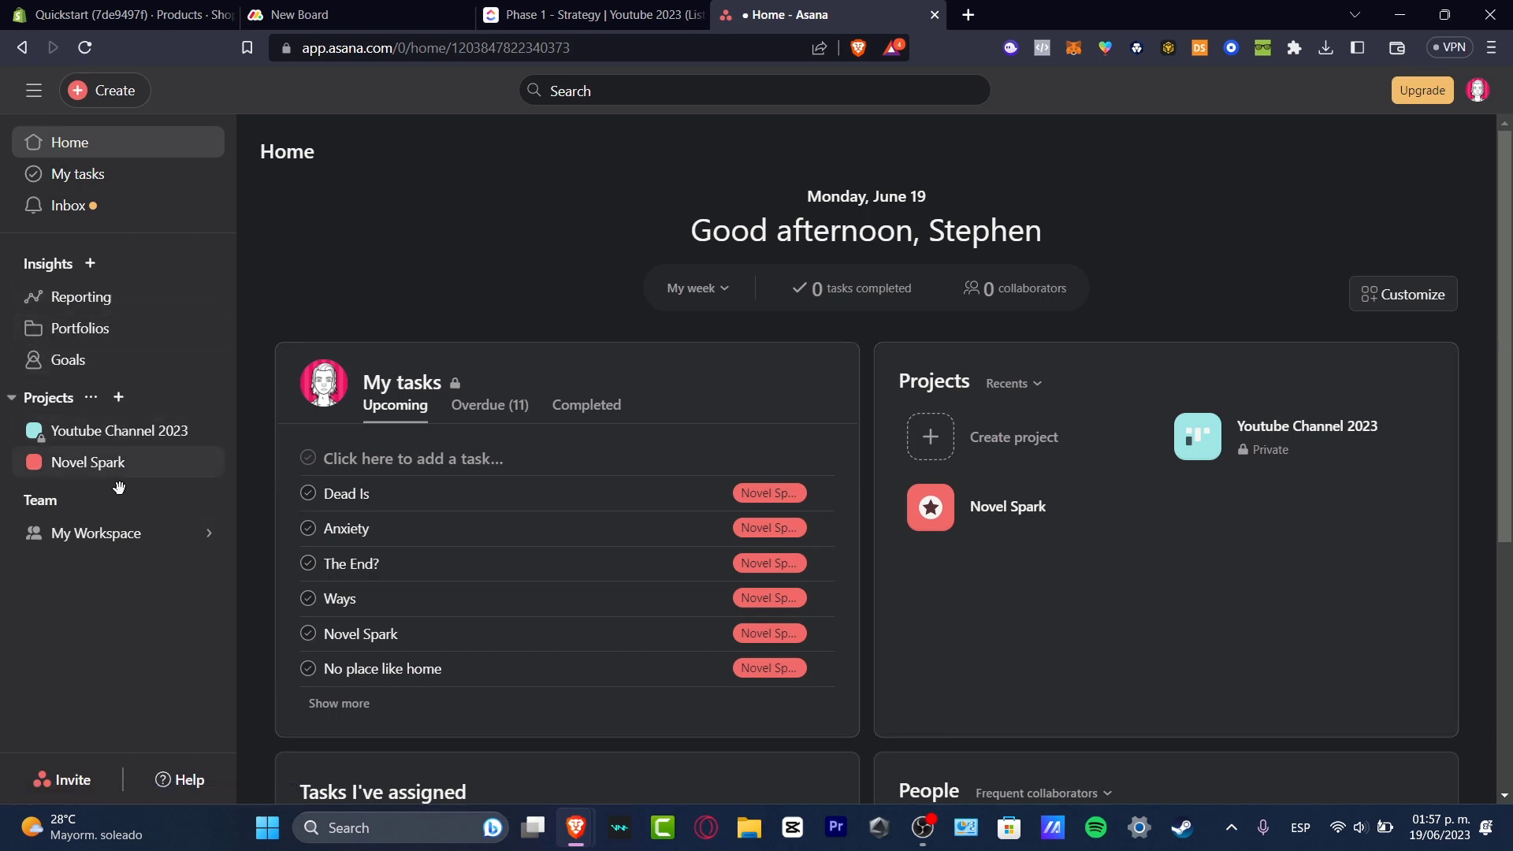
Look over Asana's My tasks, the Inbox feed and the Create menu
{"action": "left_click", "coordinate": [155, 174]}
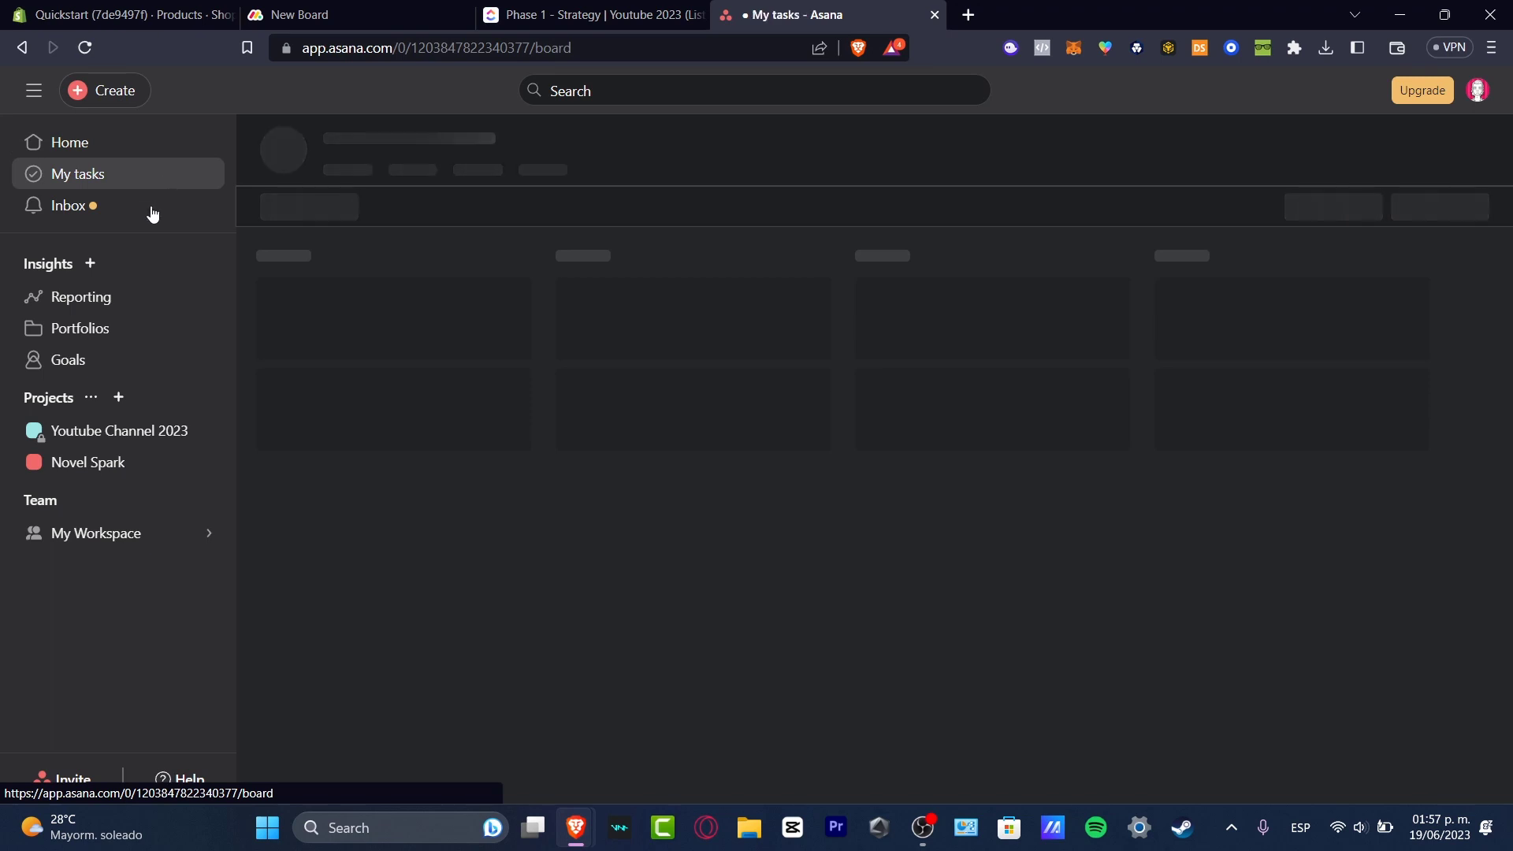
{"action": "left_click", "coordinate": [146, 212]}
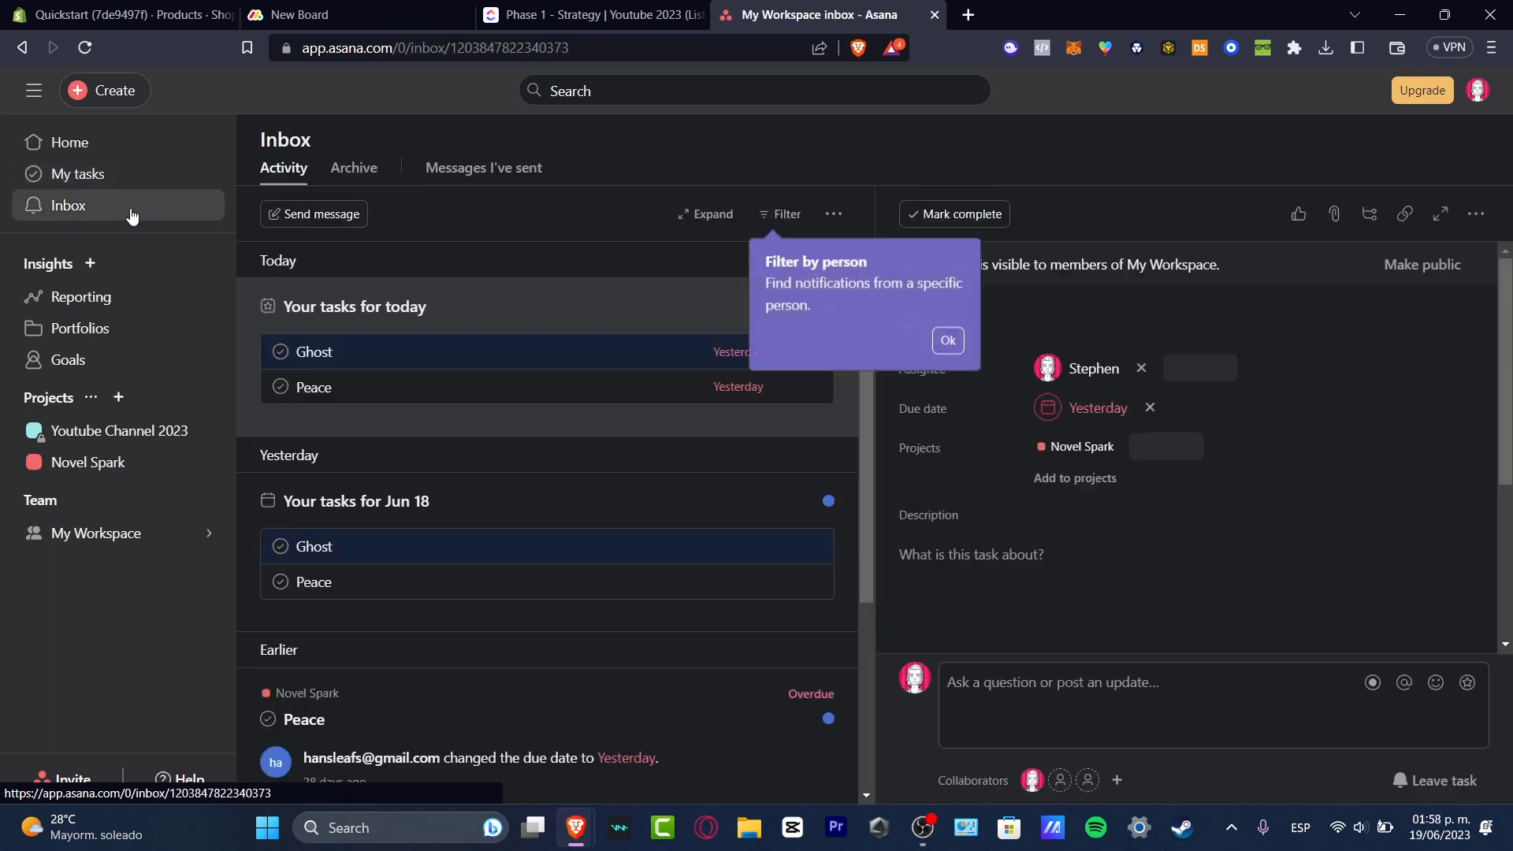
{"action": "left_click", "coordinate": [34, 94]}
{"action": "left_click", "coordinate": [35, 94]}
{"action": "left_click", "coordinate": [98, 90]}
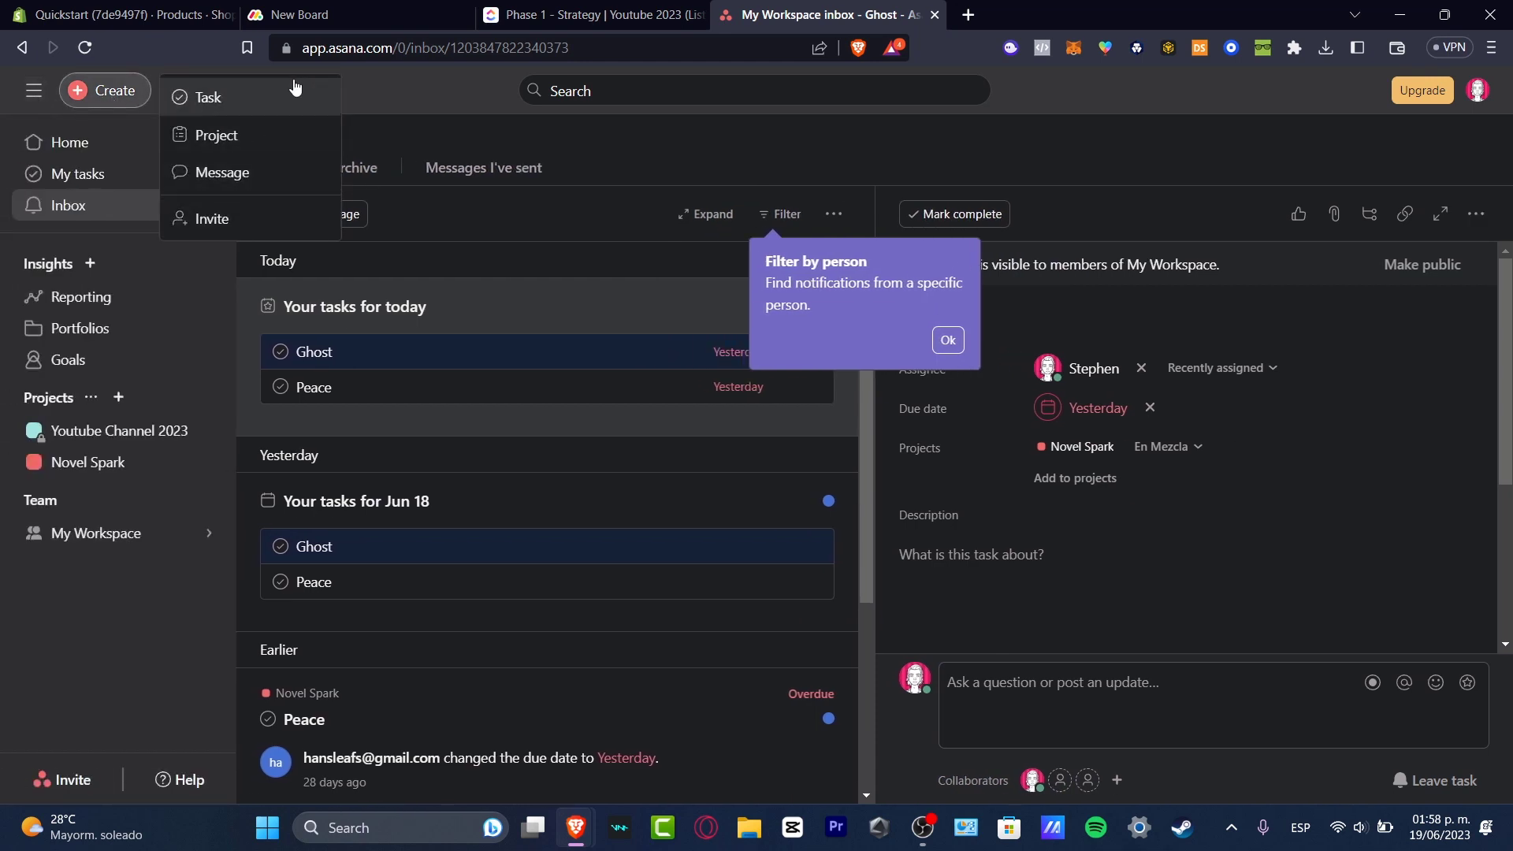
{"action": "left_click", "coordinate": [159, 684]}
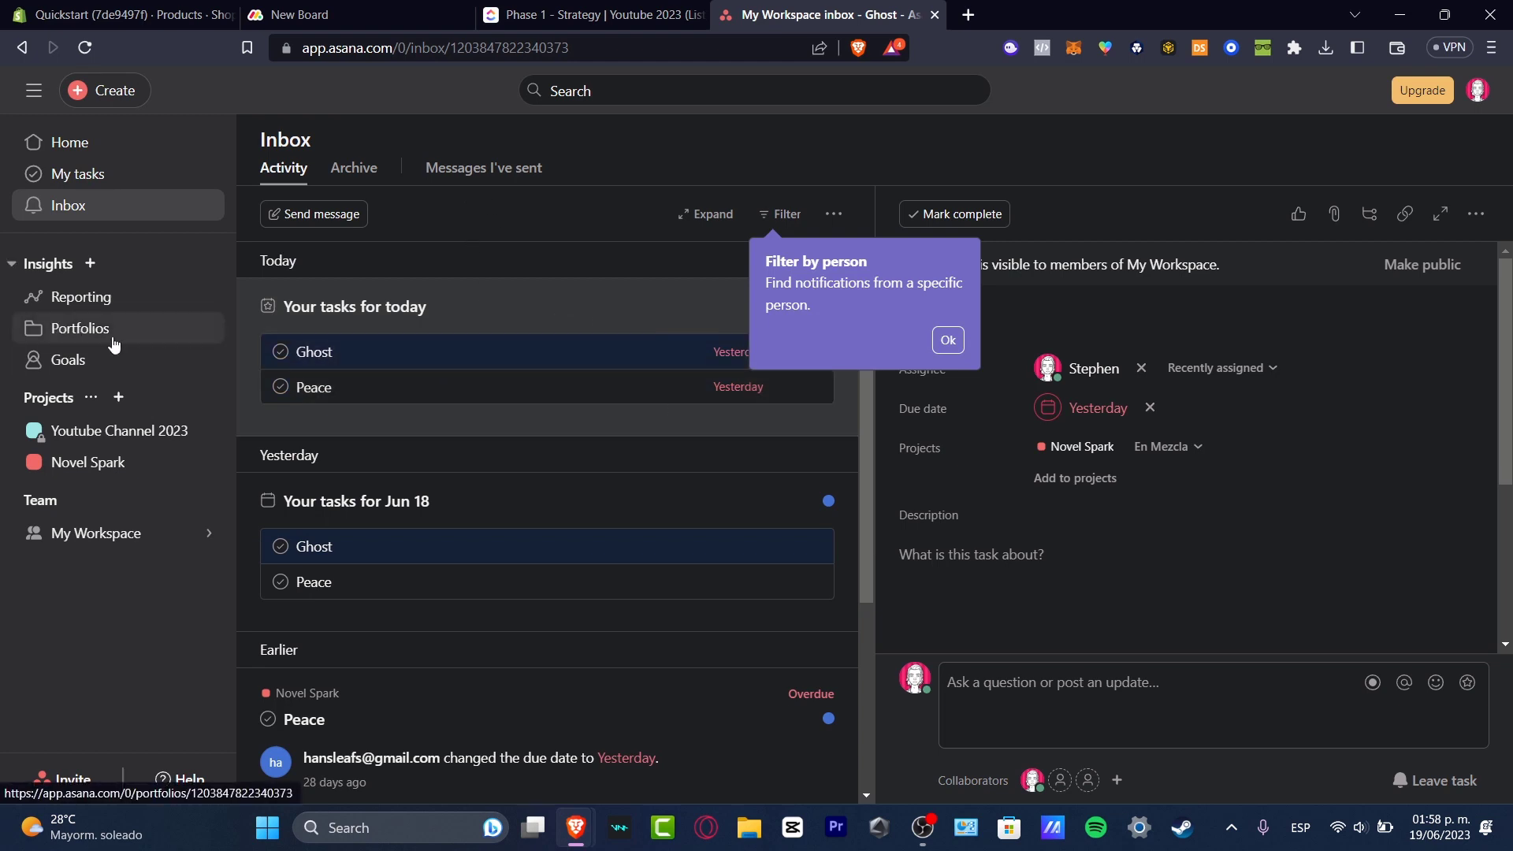
Check the Goals page's Asana Business requirement, then open the Youtube Channel 2023 project
{"action": "left_click", "coordinate": [100, 380]}
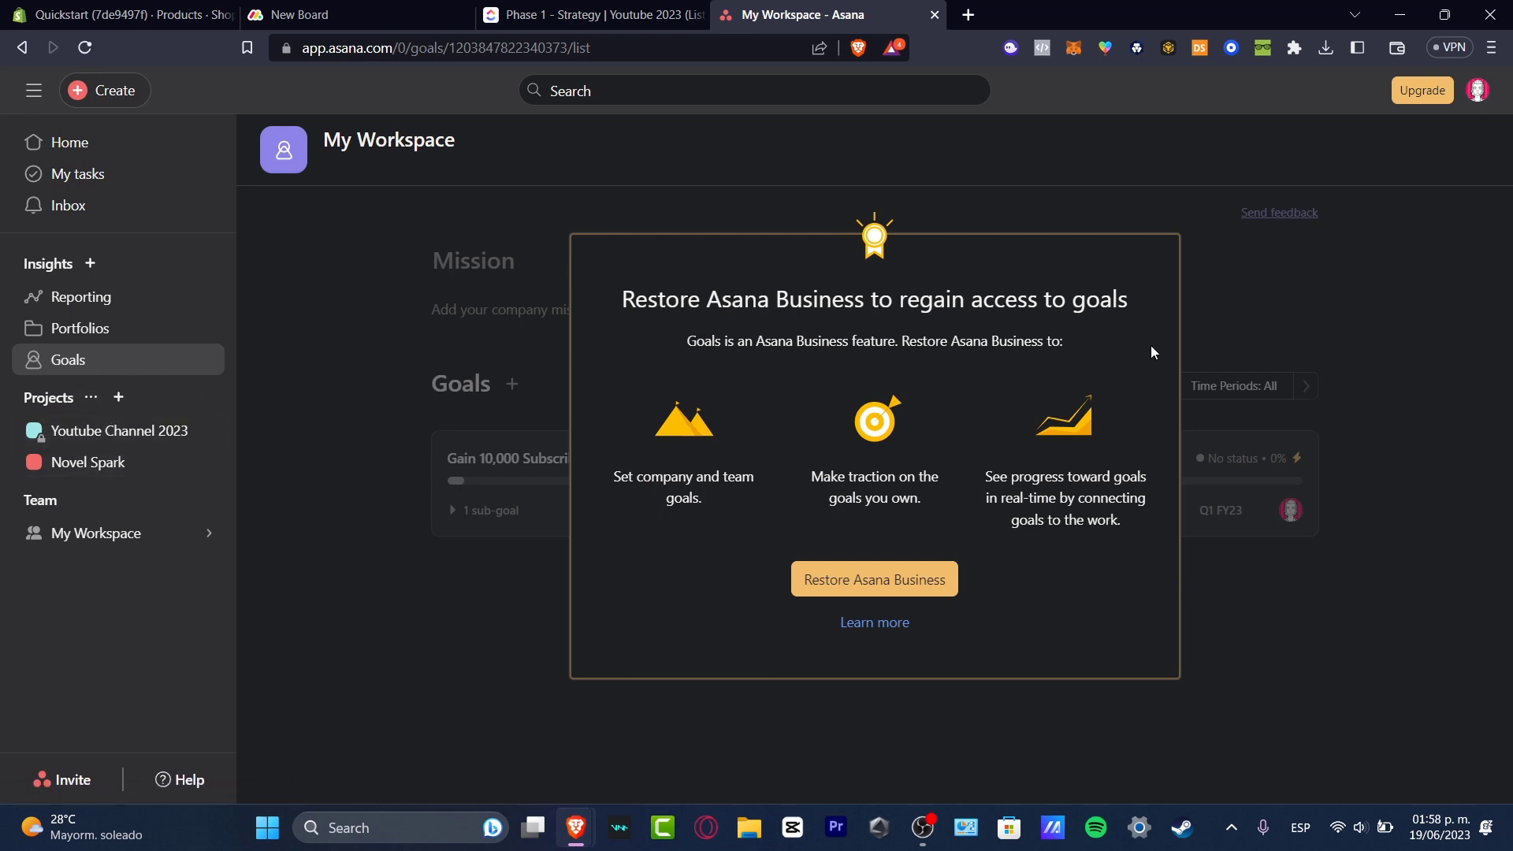
{"action": "left_click_drag", "start_coordinate": [739, 341], "coordinate": [1068, 344]}
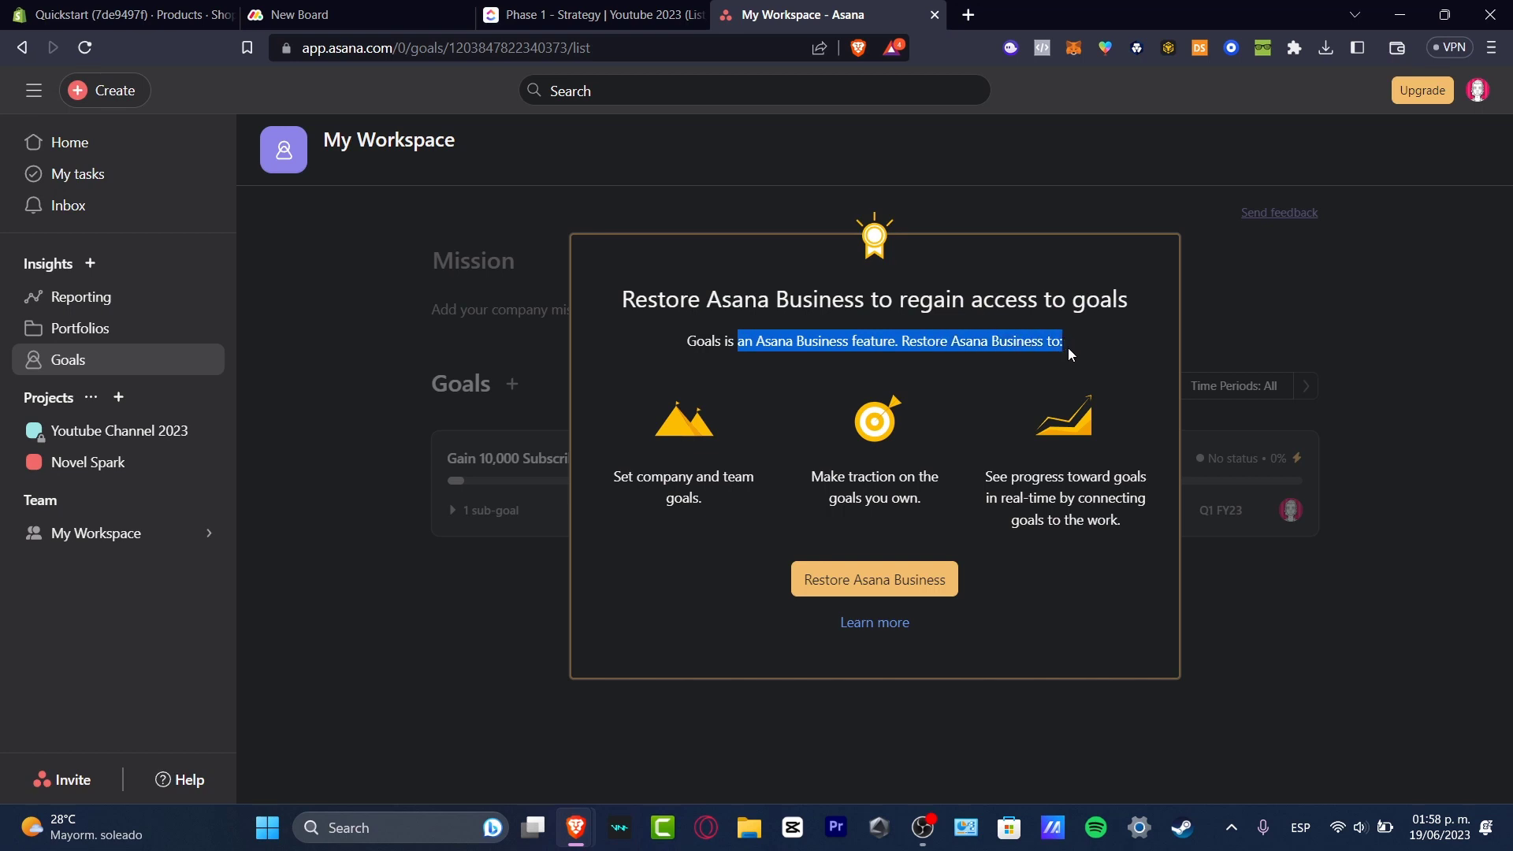
{"action": "left_click", "coordinate": [1353, 320]}
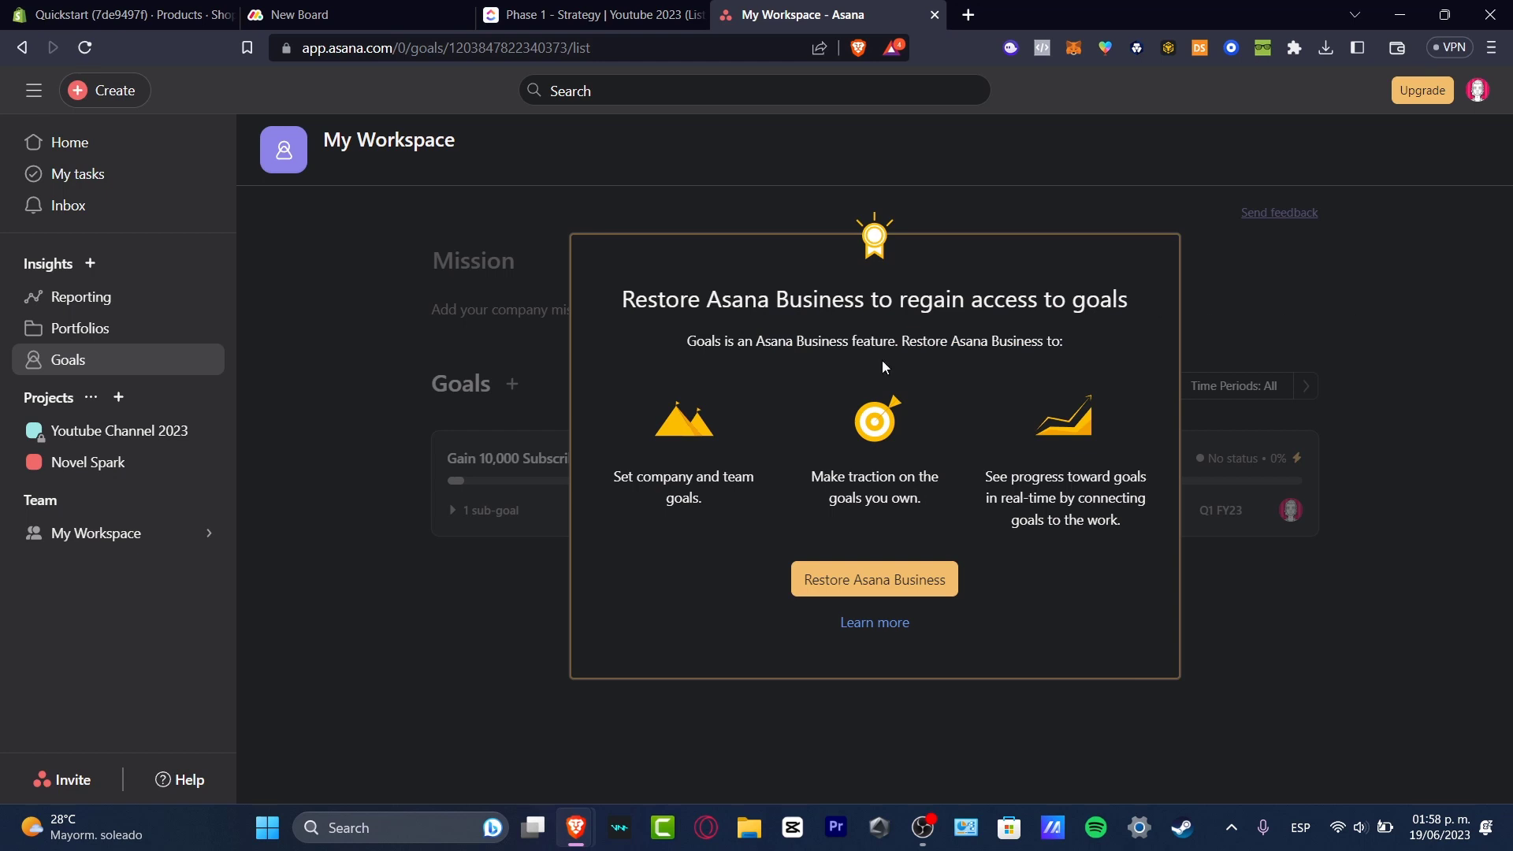
{"action": "left_click", "coordinate": [119, 432]}
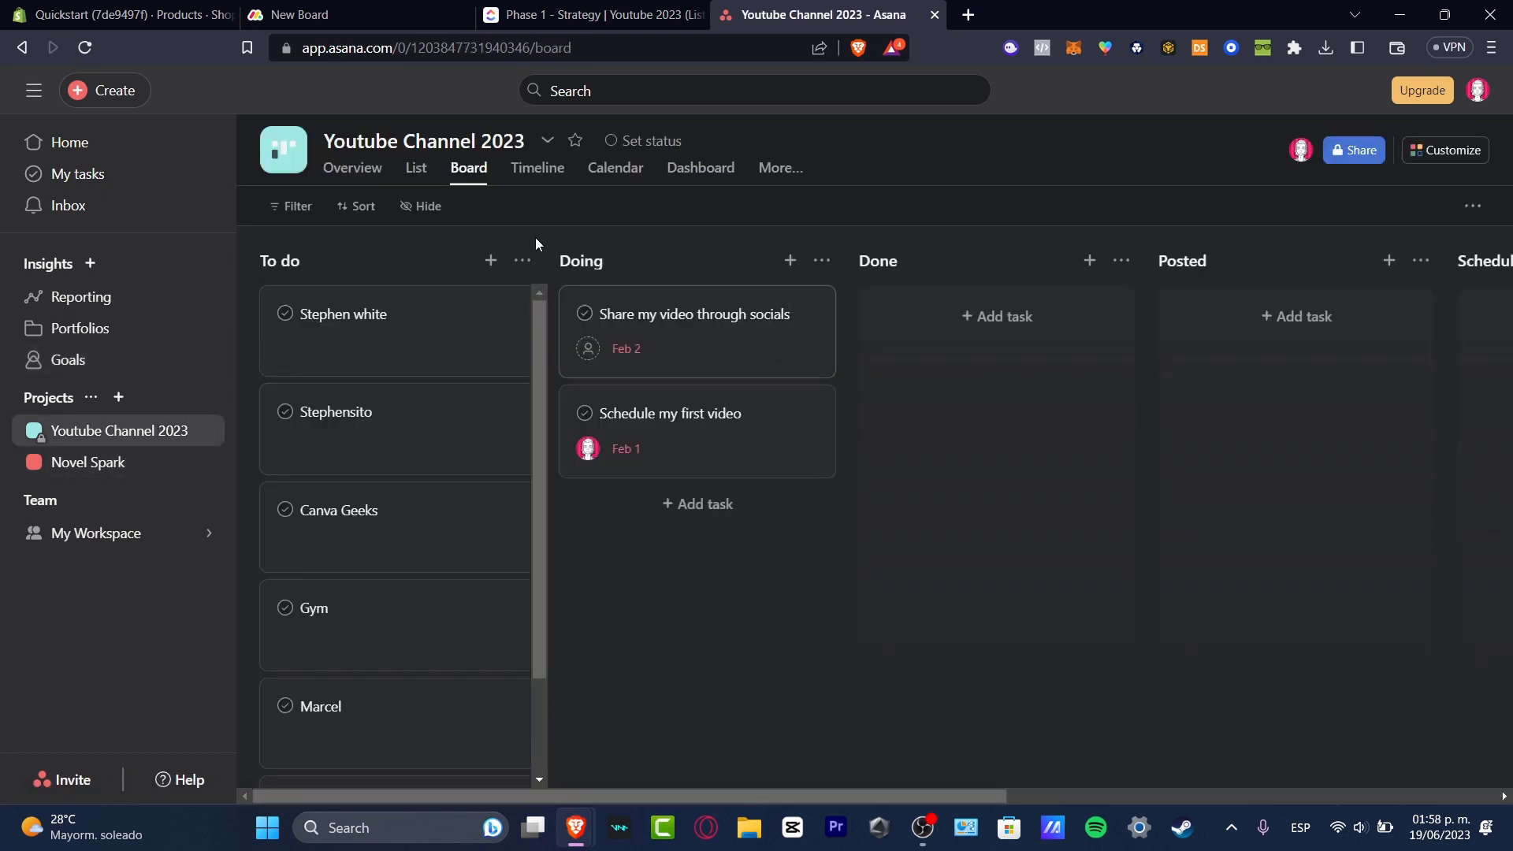
Step through the project's List, Timeline, Calendar and Dashboard views and the More views list
{"action": "left_click", "coordinate": [414, 169]}
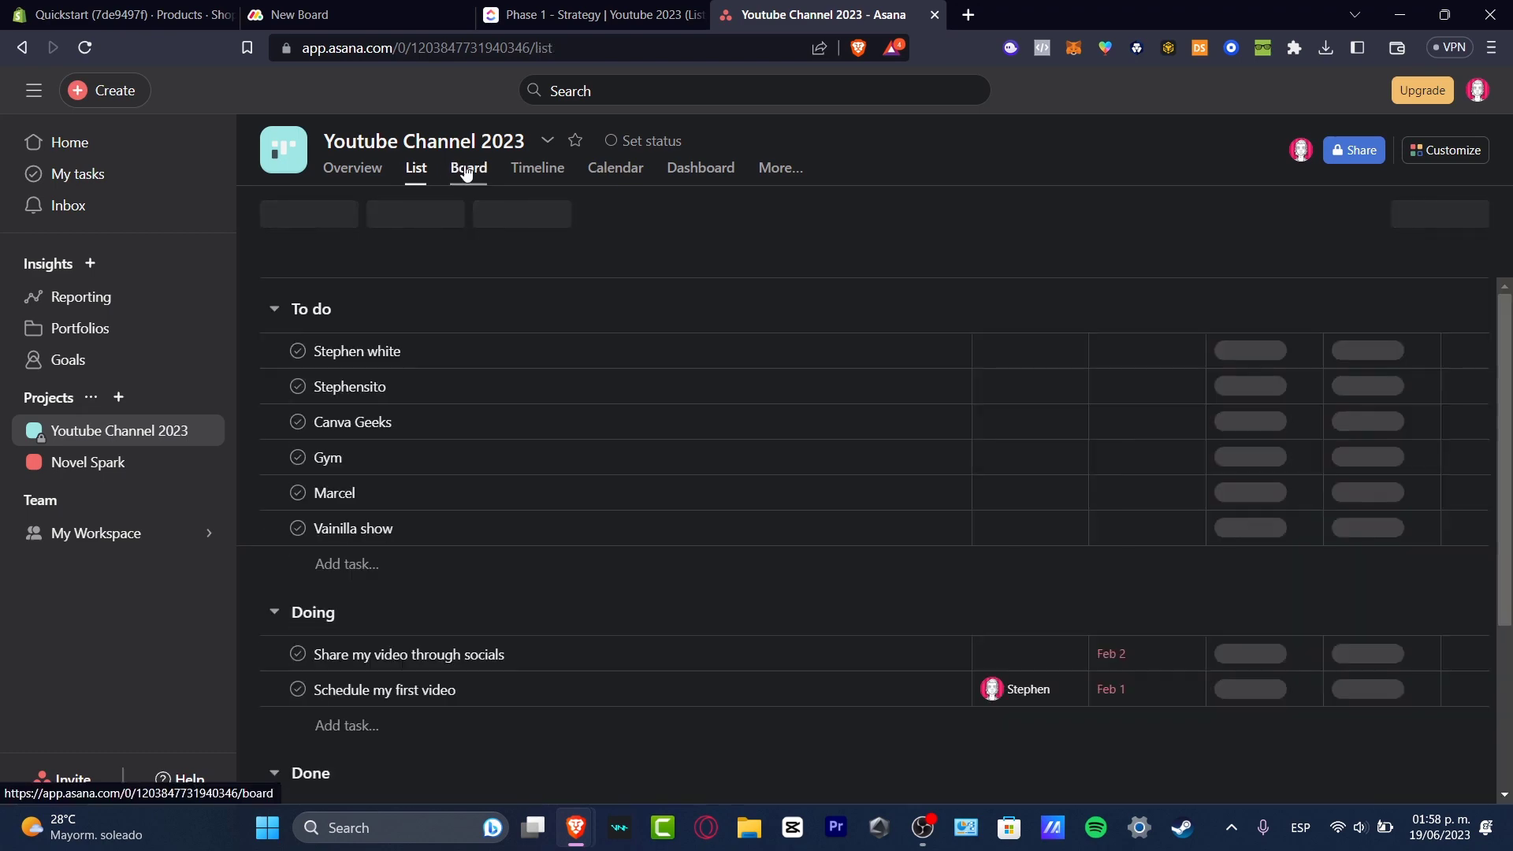
{"action": "left_click", "coordinate": [522, 169]}
{"action": "left_click", "coordinate": [617, 170]}
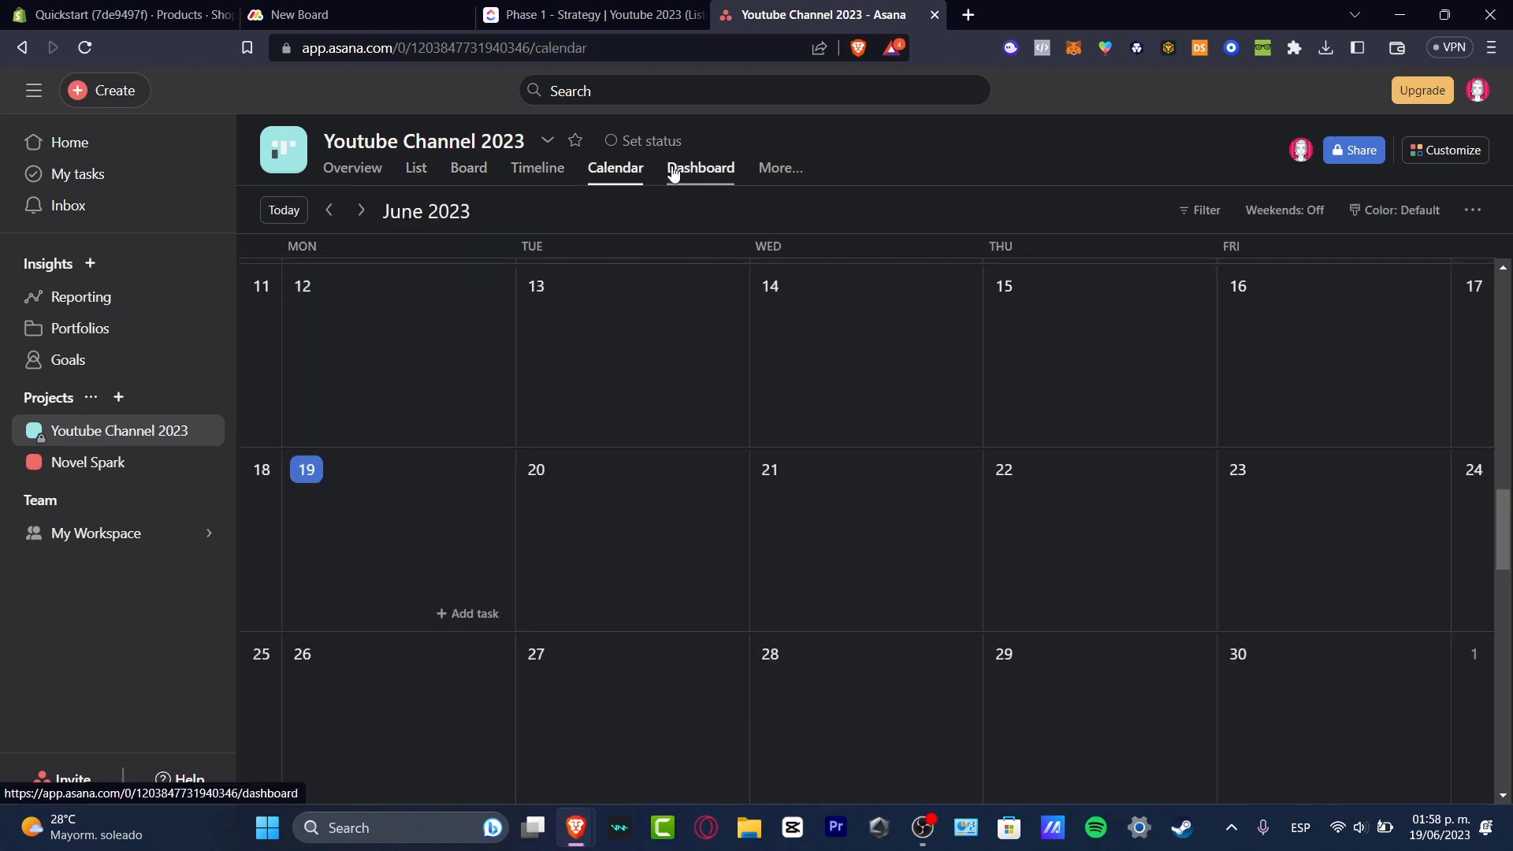
{"action": "left_click", "coordinate": [698, 170]}
{"action": "left_click", "coordinate": [768, 171]}
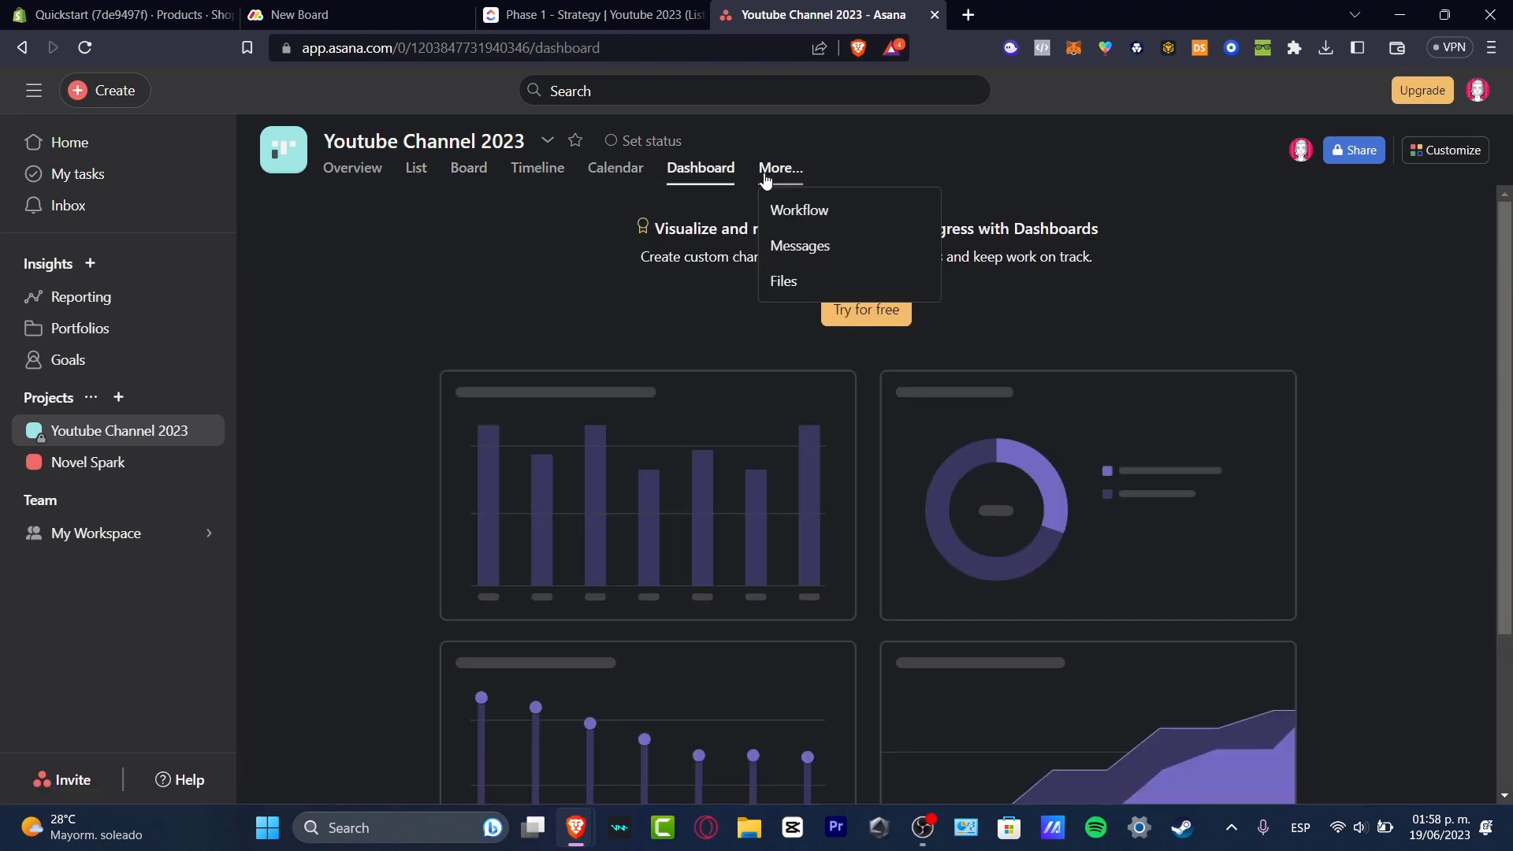
{"action": "left_click", "coordinate": [1114, 238]}
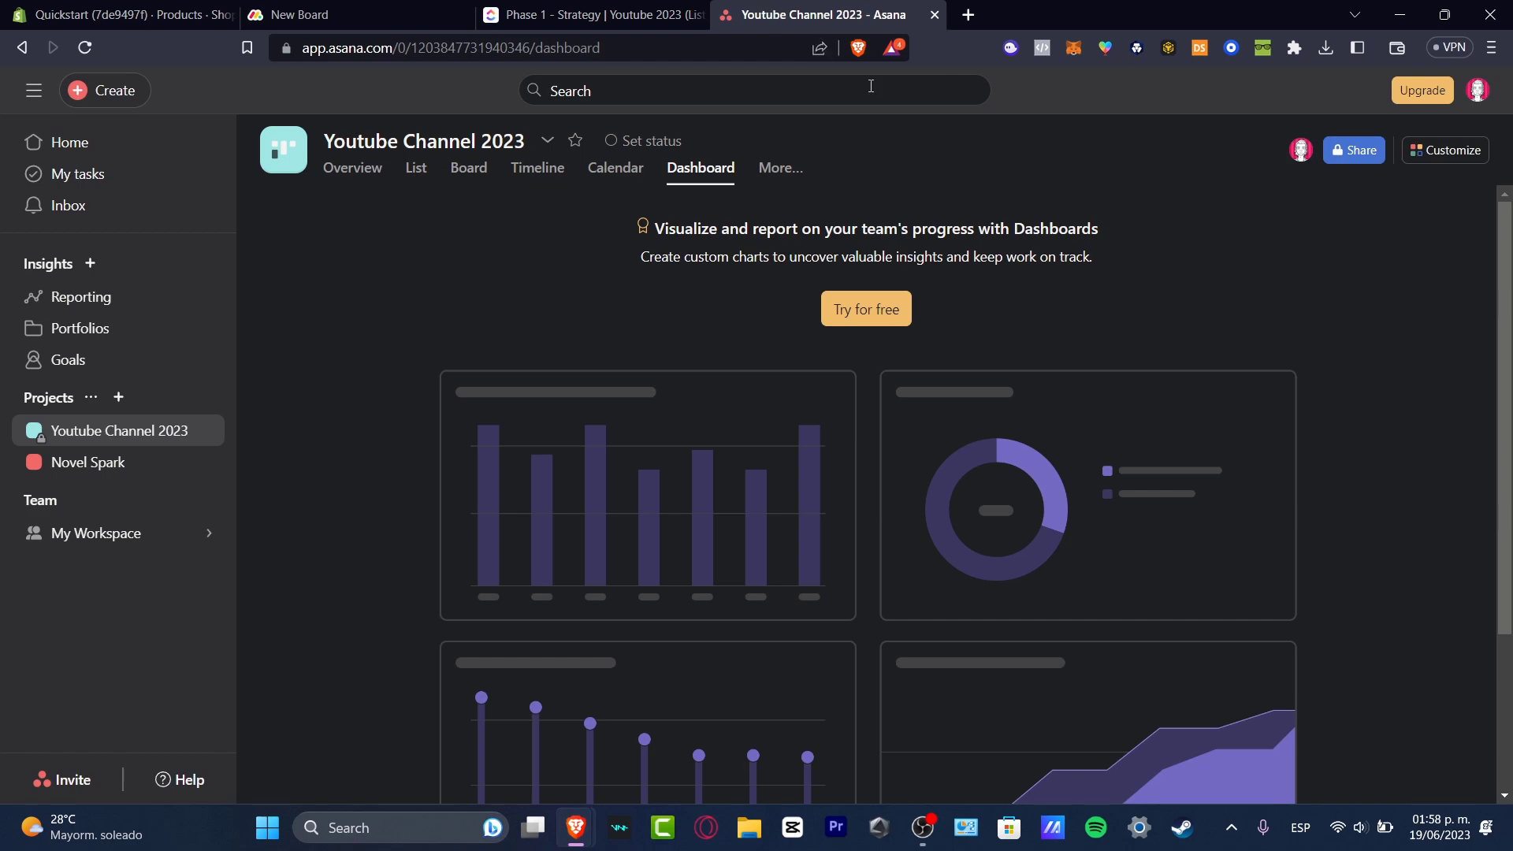
Compare against the ClickUp and monday tabs, then return to the Asana project
{"action": "left_click", "coordinate": [662, 10]}
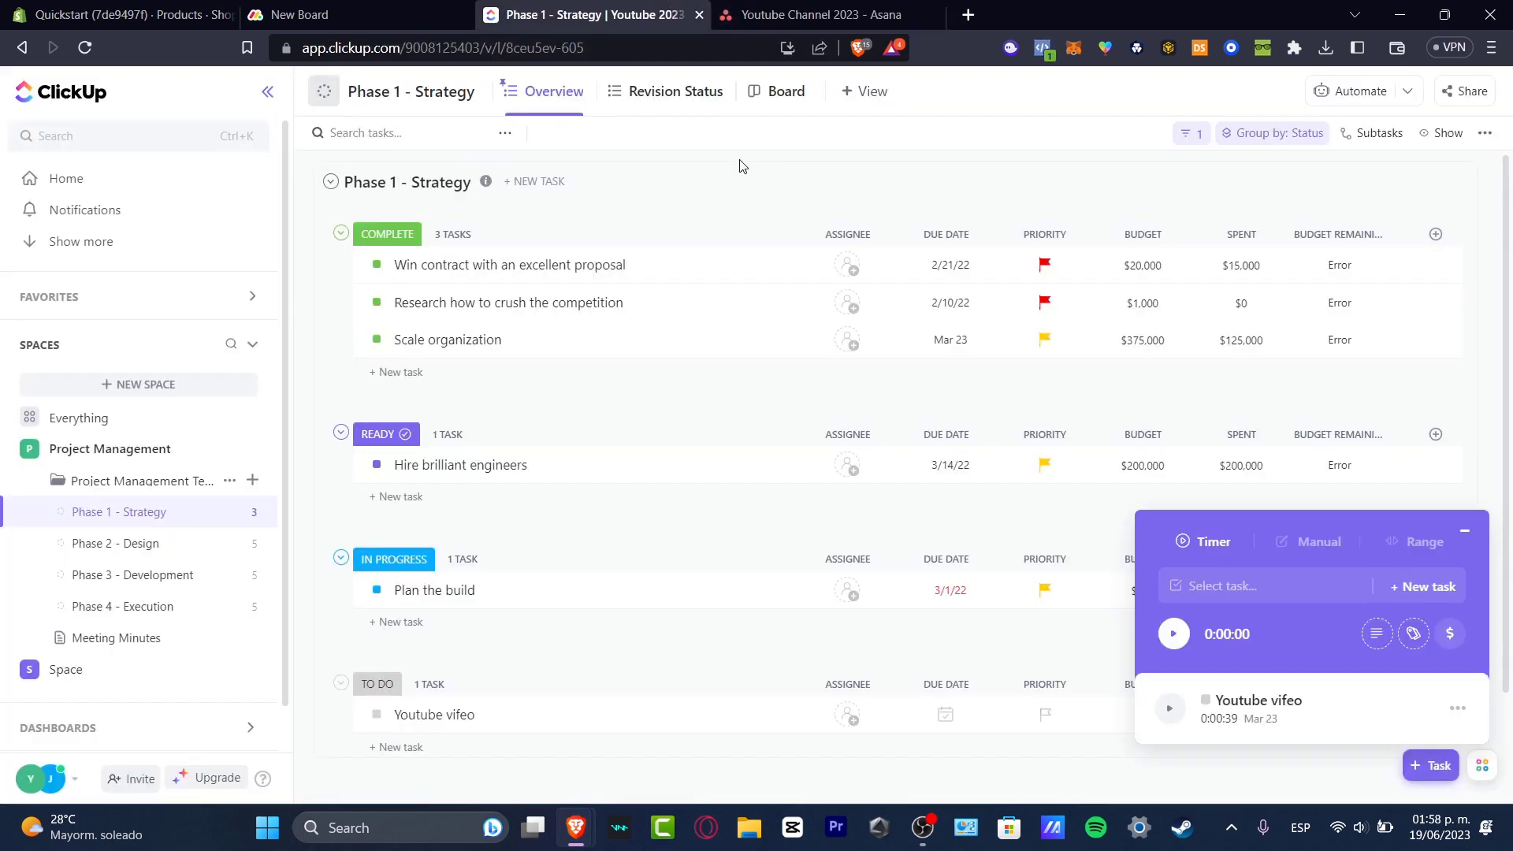
{"action": "left_click", "coordinate": [394, 8]}
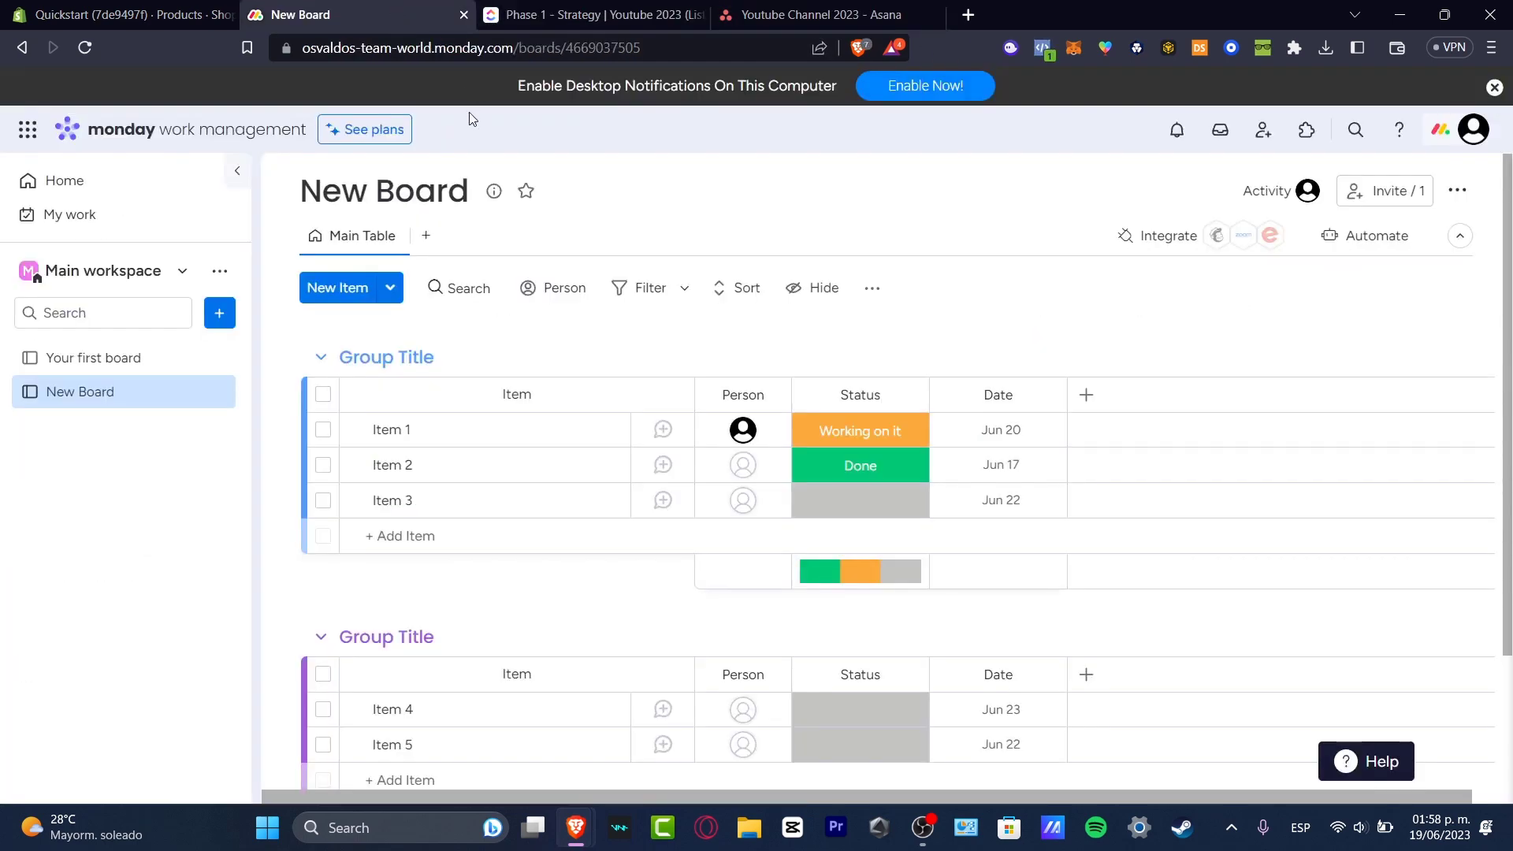
{"action": "left_click", "coordinate": [623, 14]}
{"action": "left_click", "coordinate": [829, 8]}
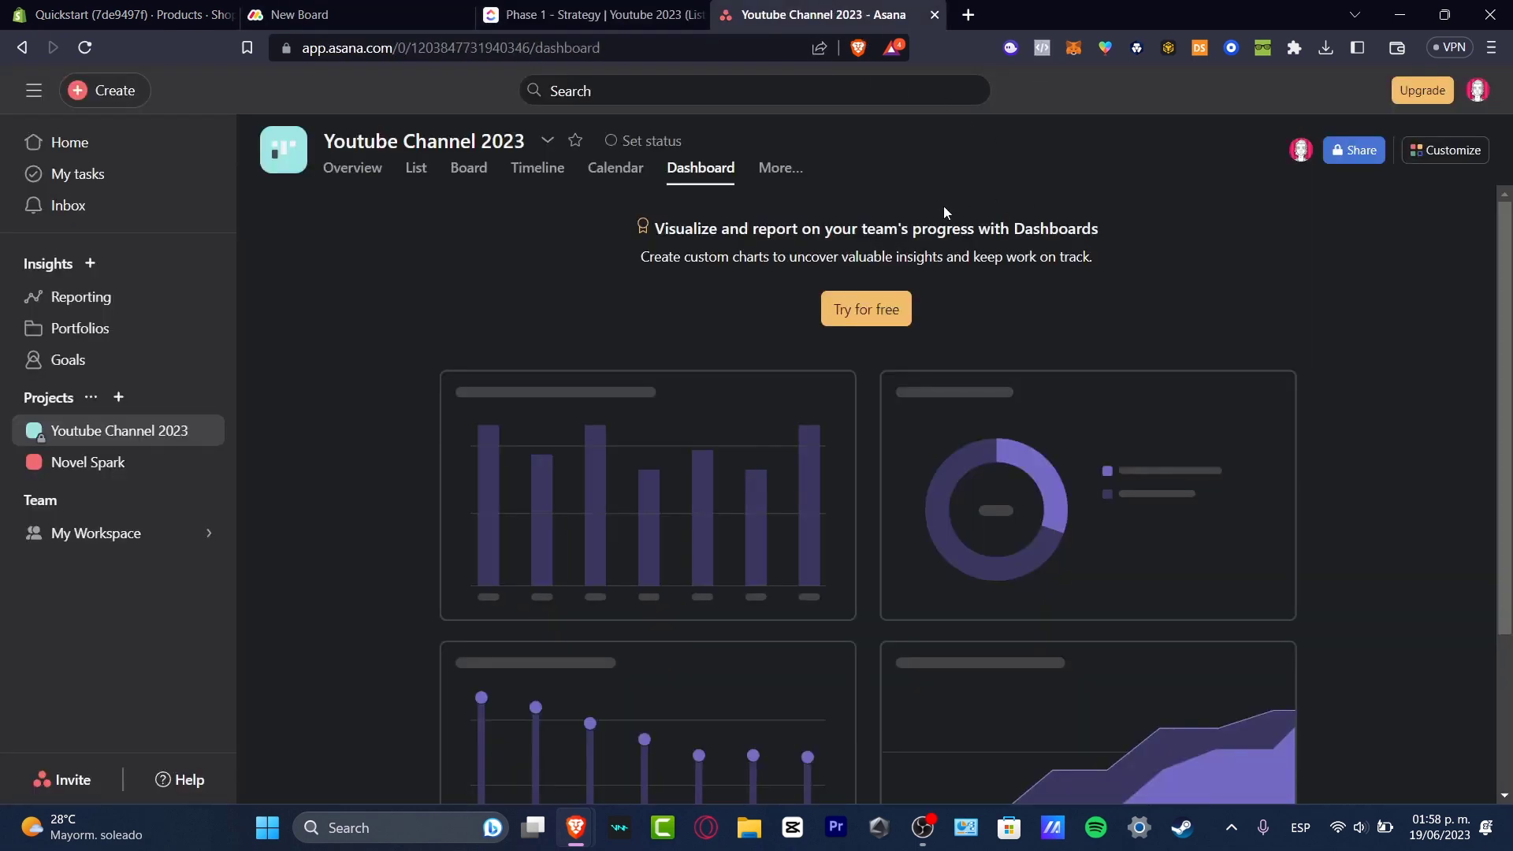
Open the project's Customize panel and browse the Add apps directory
{"action": "left_click", "coordinate": [1465, 156]}
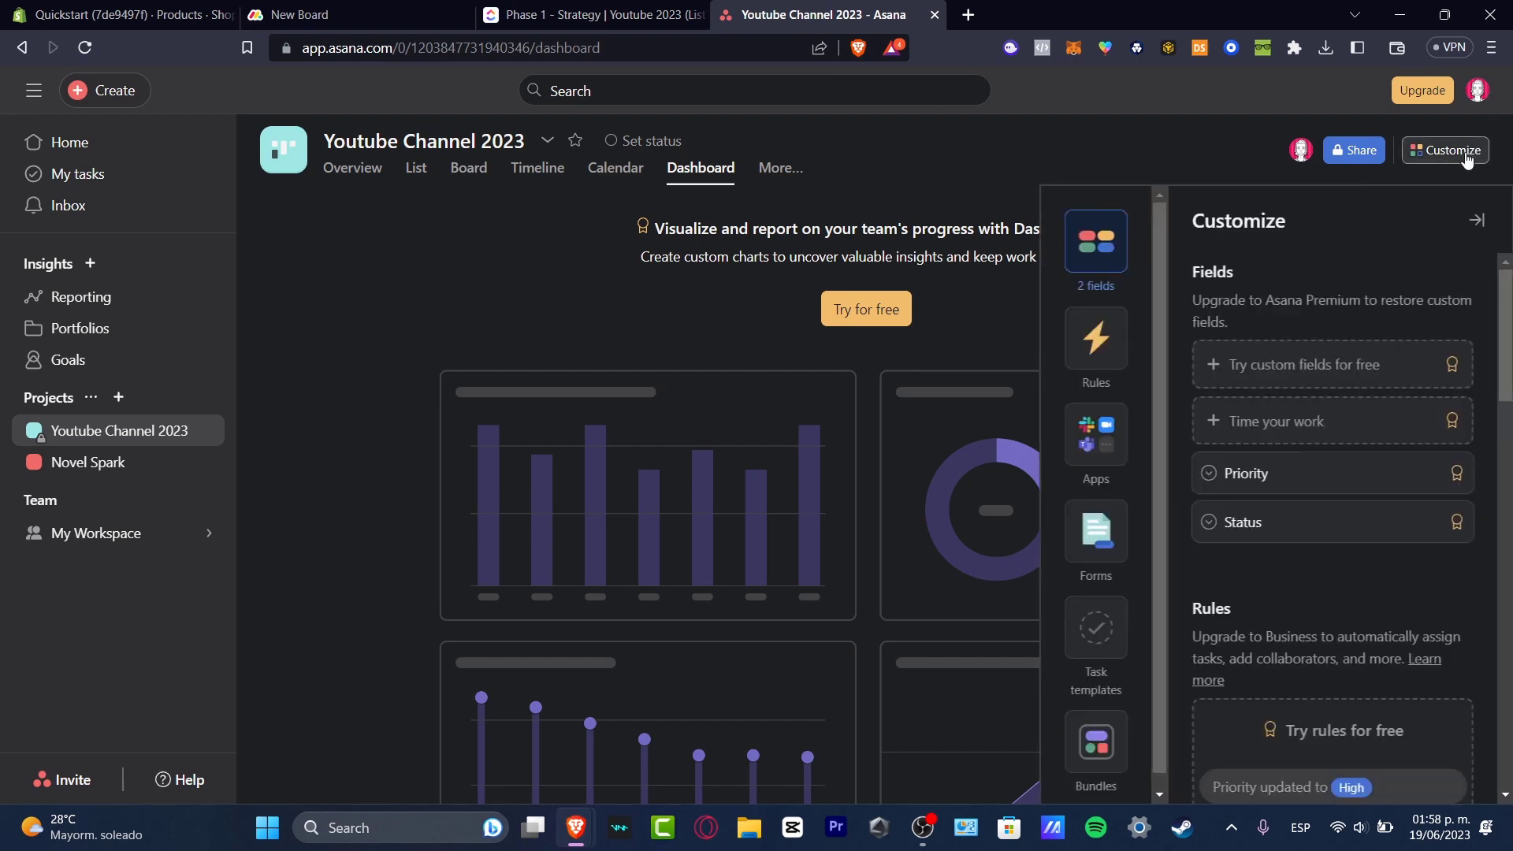
{"action": "scroll", "coordinate": [1332, 567], "scroll_direction": "down", "scroll_amount": 10}
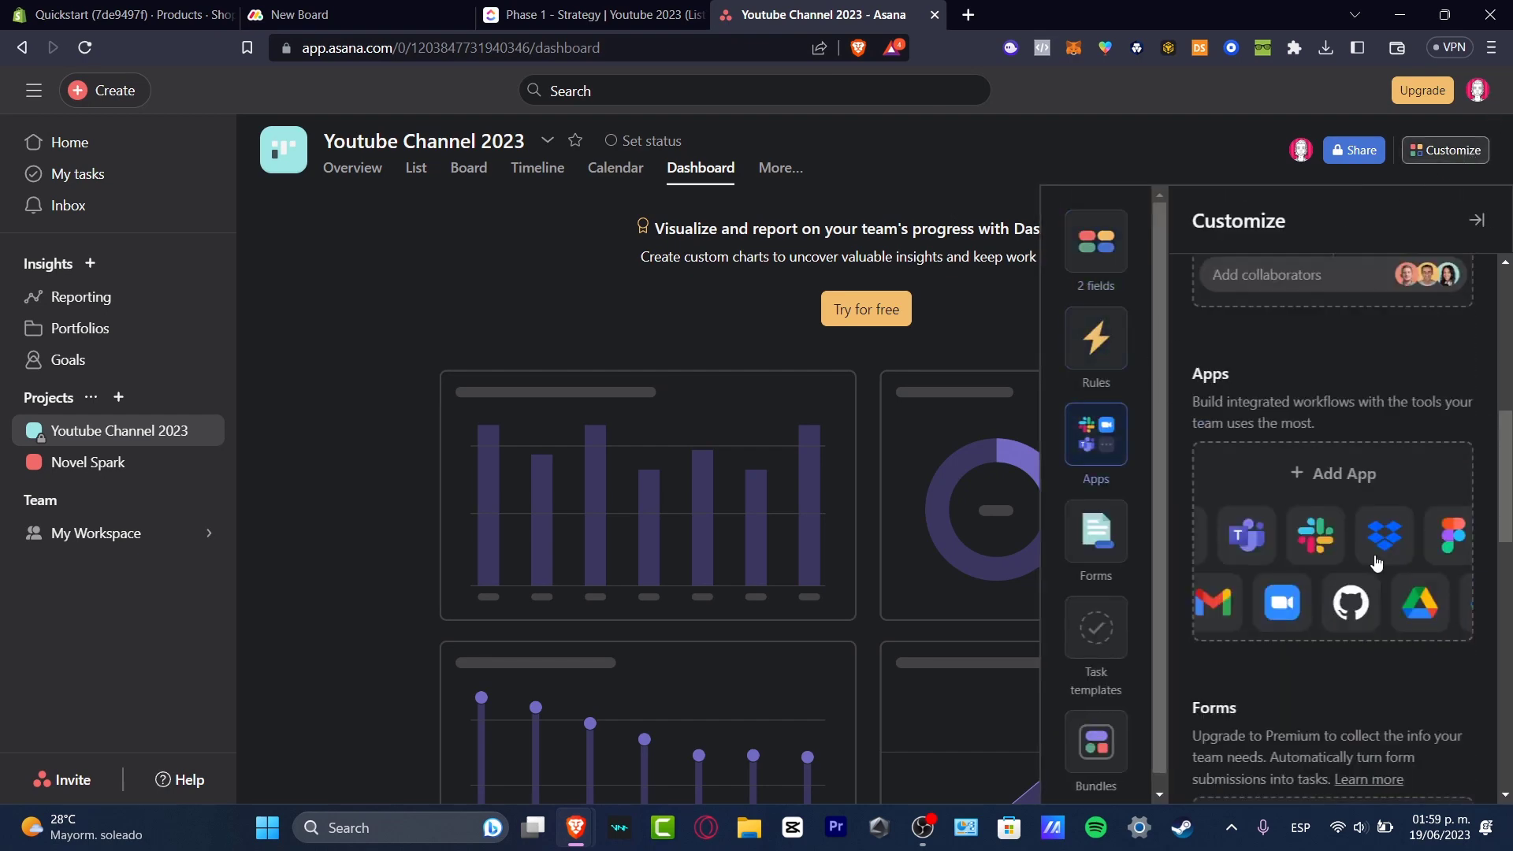
{"action": "scroll", "coordinate": [1371, 544], "scroll_direction": "up", "scroll_amount": 3}
{"action": "left_click", "coordinate": [1350, 475]}
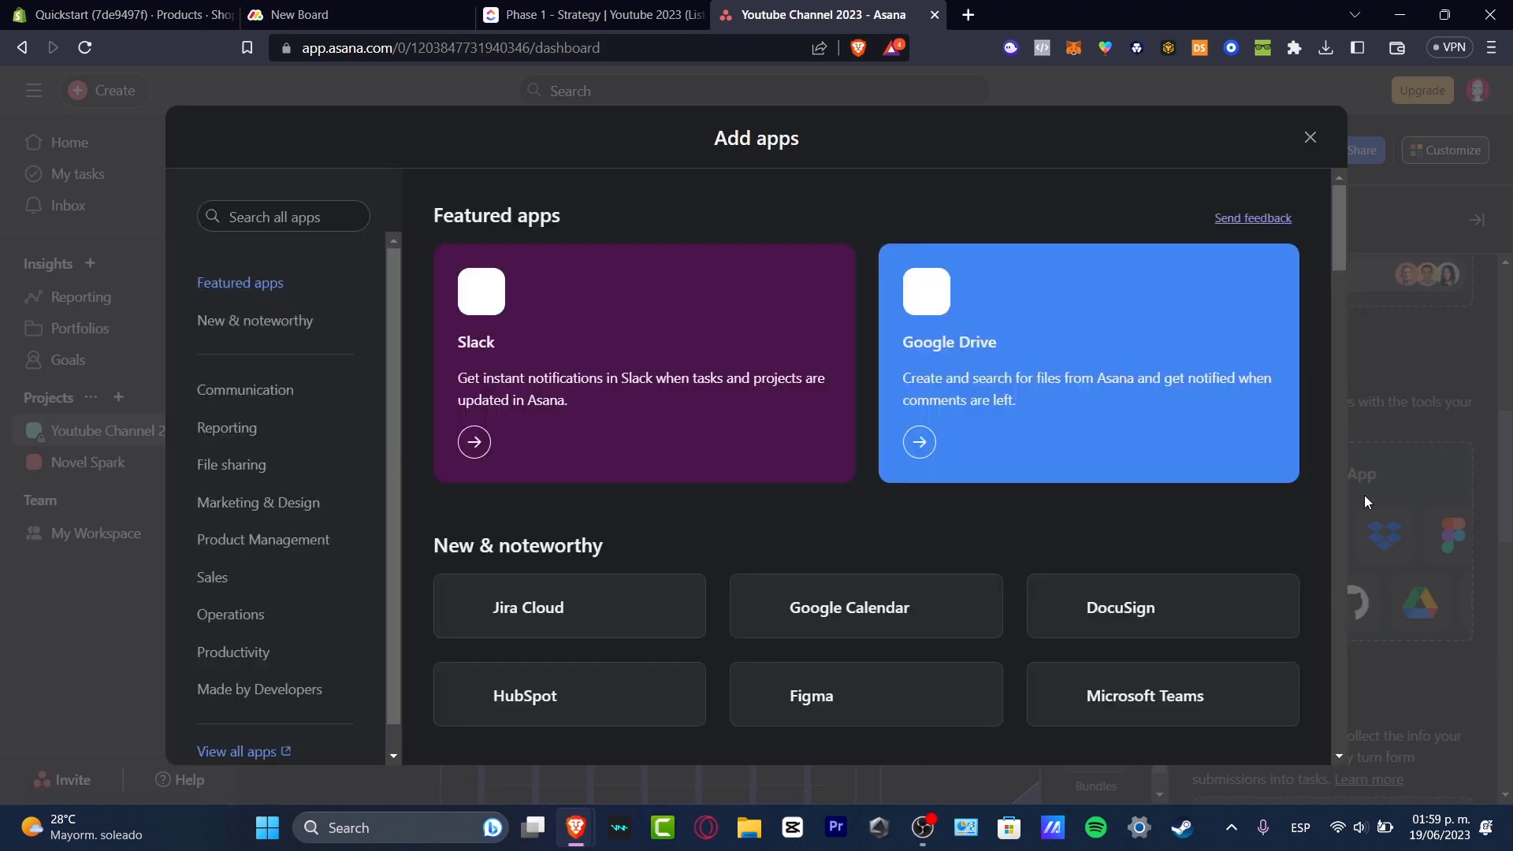
{"action": "scroll", "coordinate": [685, 457], "scroll_direction": "down", "scroll_amount": 3}
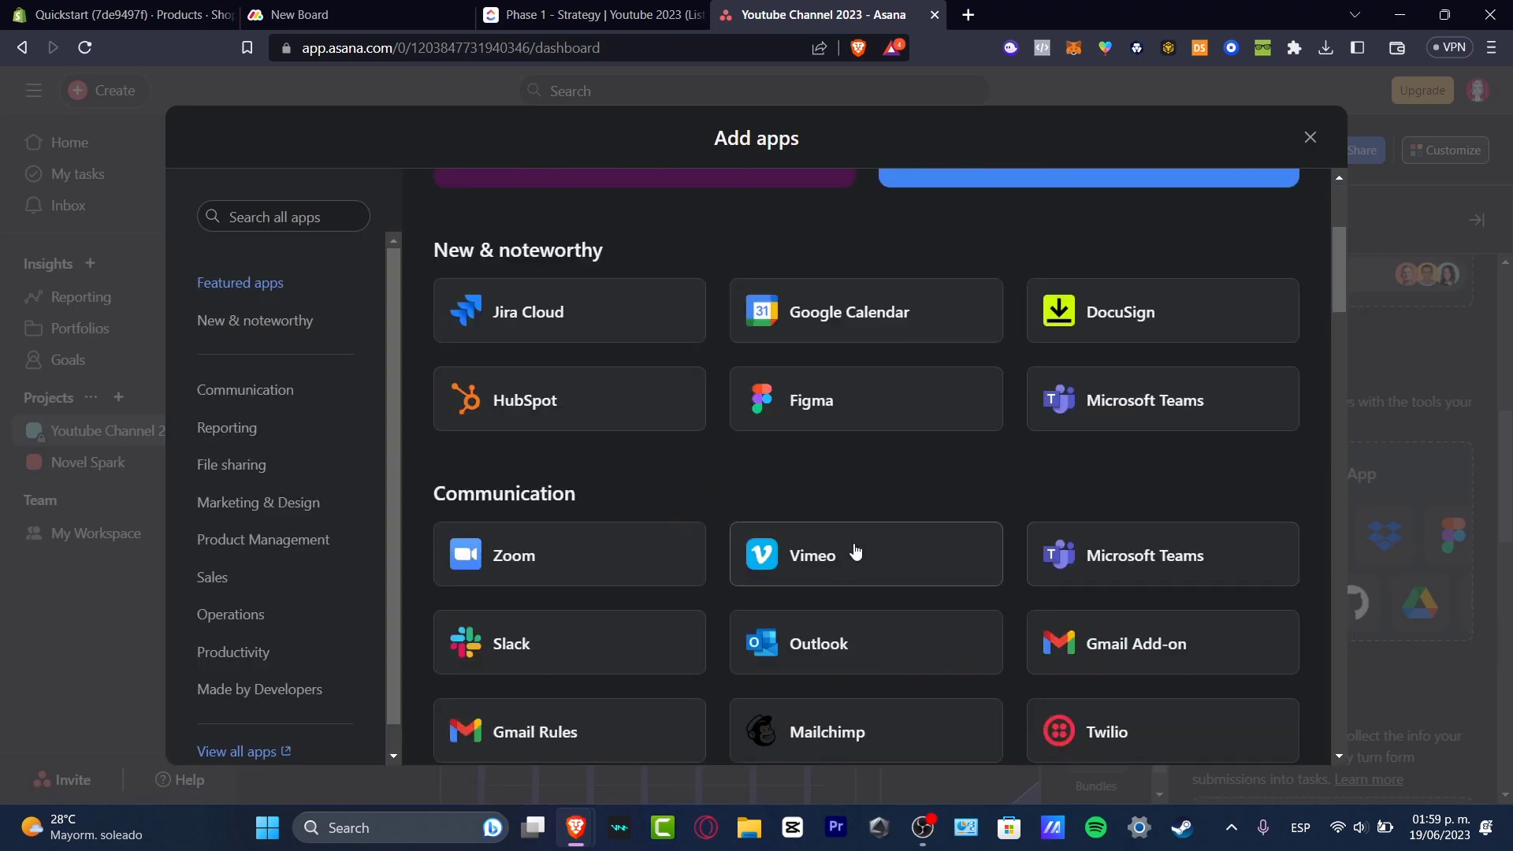
{"action": "scroll", "coordinate": [864, 637], "scroll_direction": "down", "scroll_amount": 3}
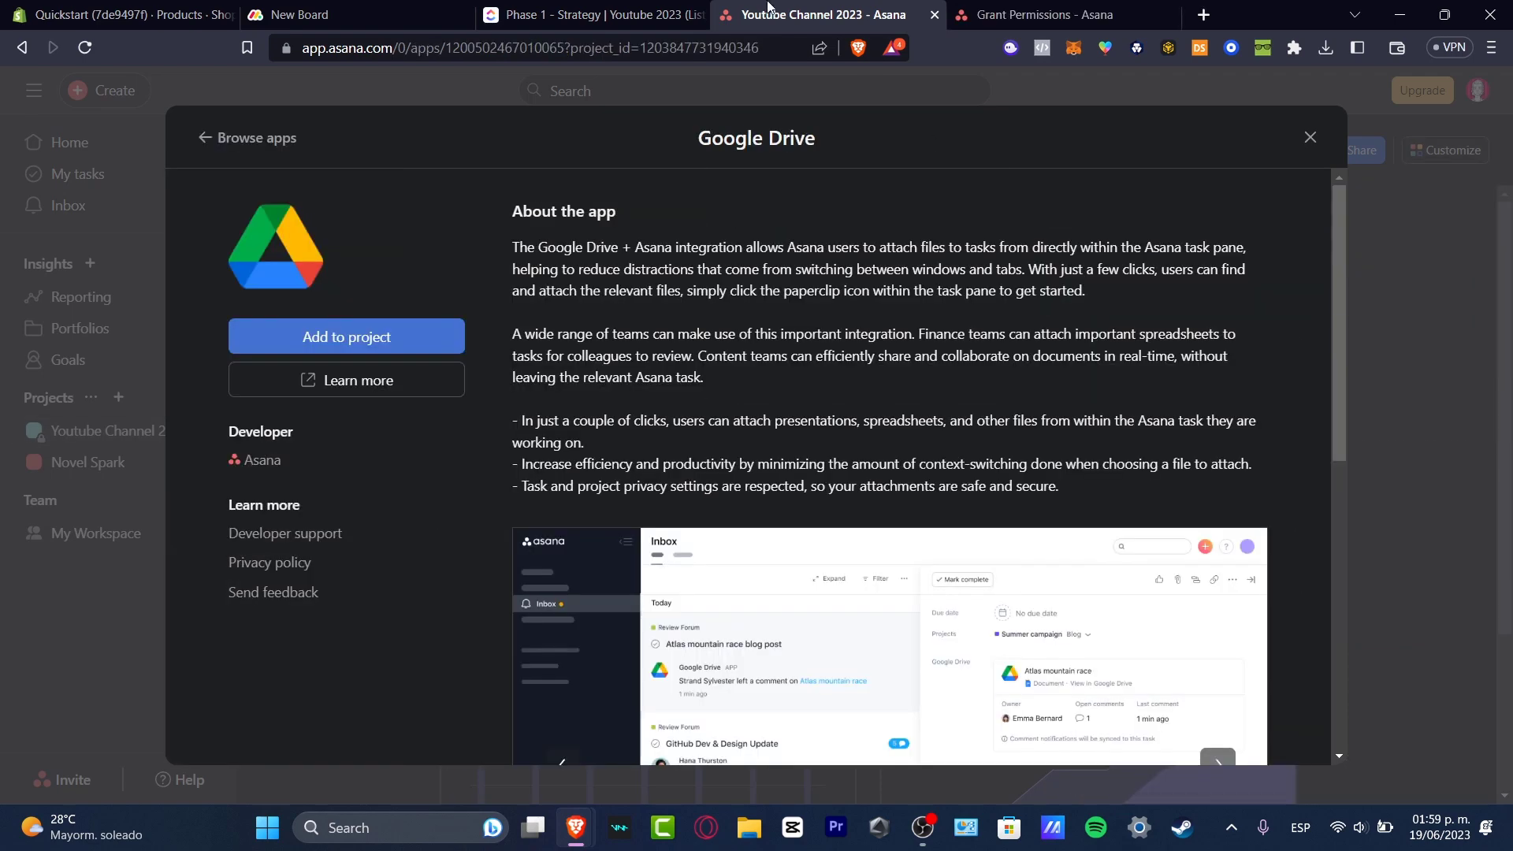
Compare other tabs, then review the Google Drive app page and return to all apps
{"action": "left_click", "coordinate": [622, 14]}
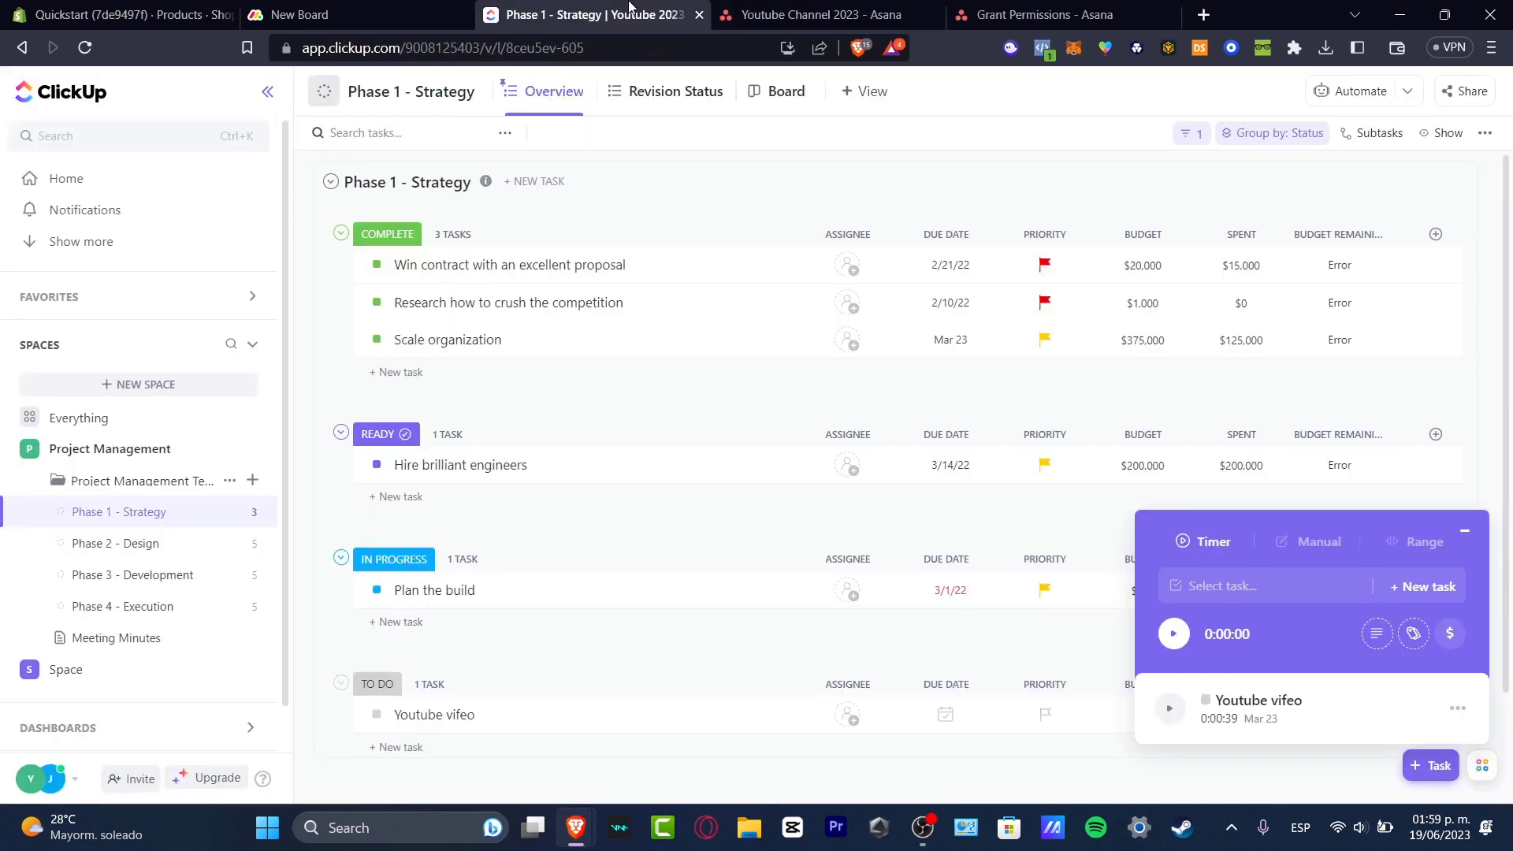
{"action": "left_click", "coordinate": [394, 8]}
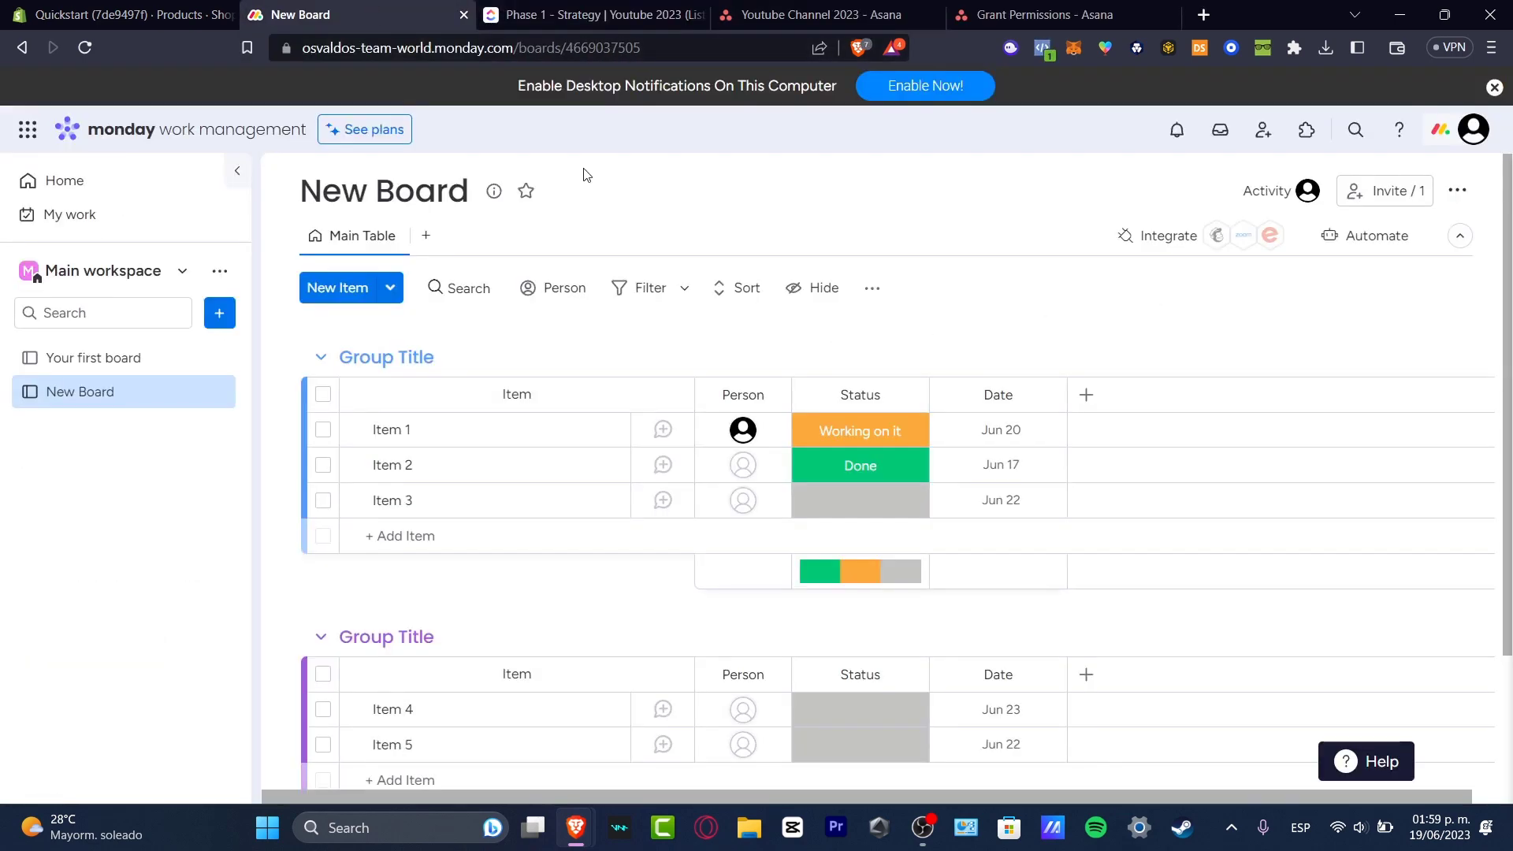
{"action": "left_click", "coordinate": [910, 6]}
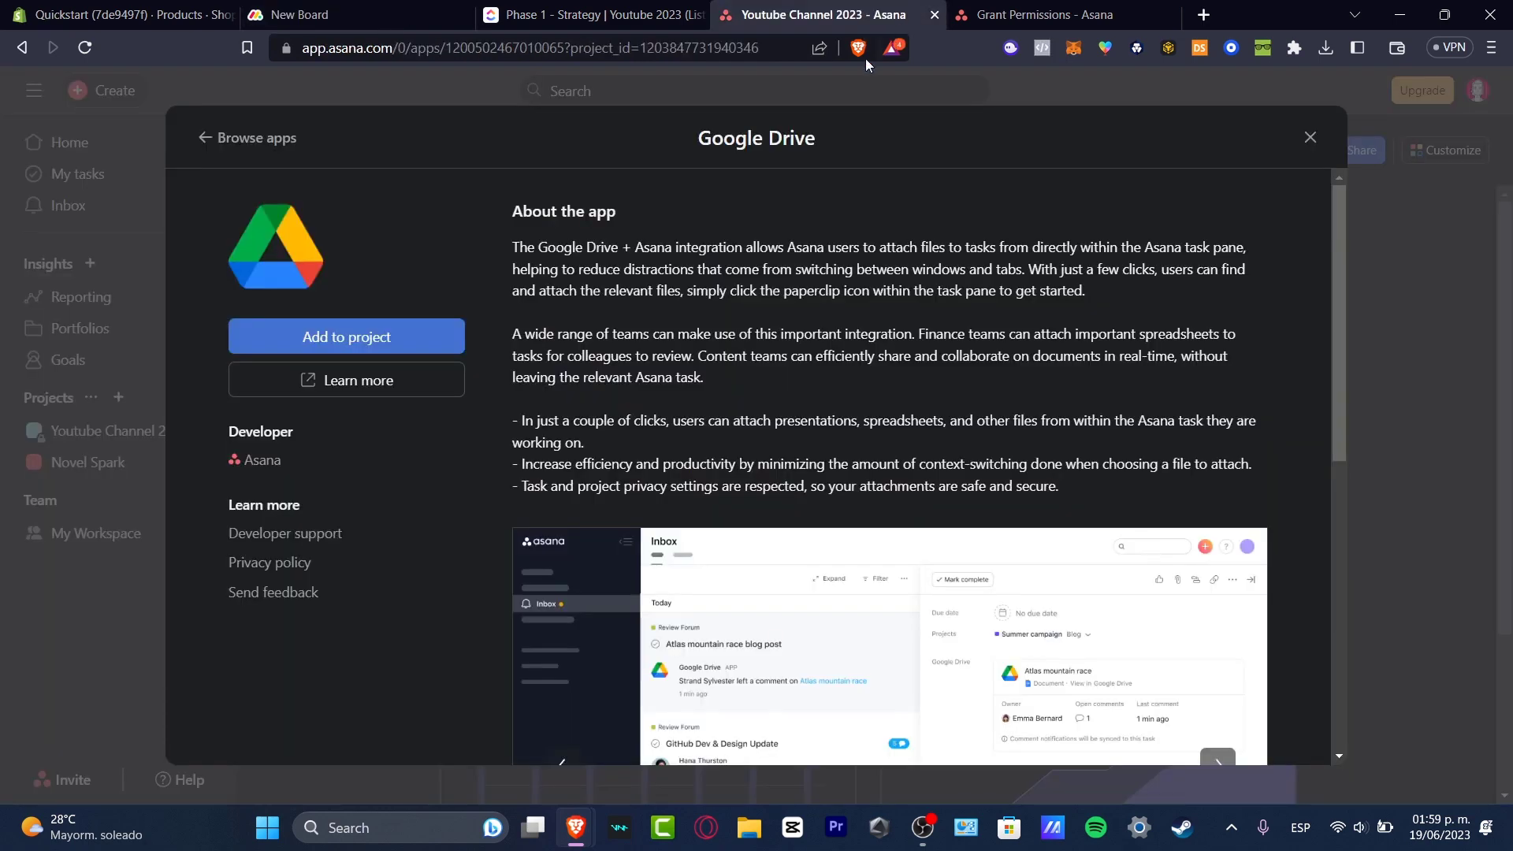
{"action": "left_click_drag", "start_coordinate": [697, 144], "coordinate": [847, 149]}
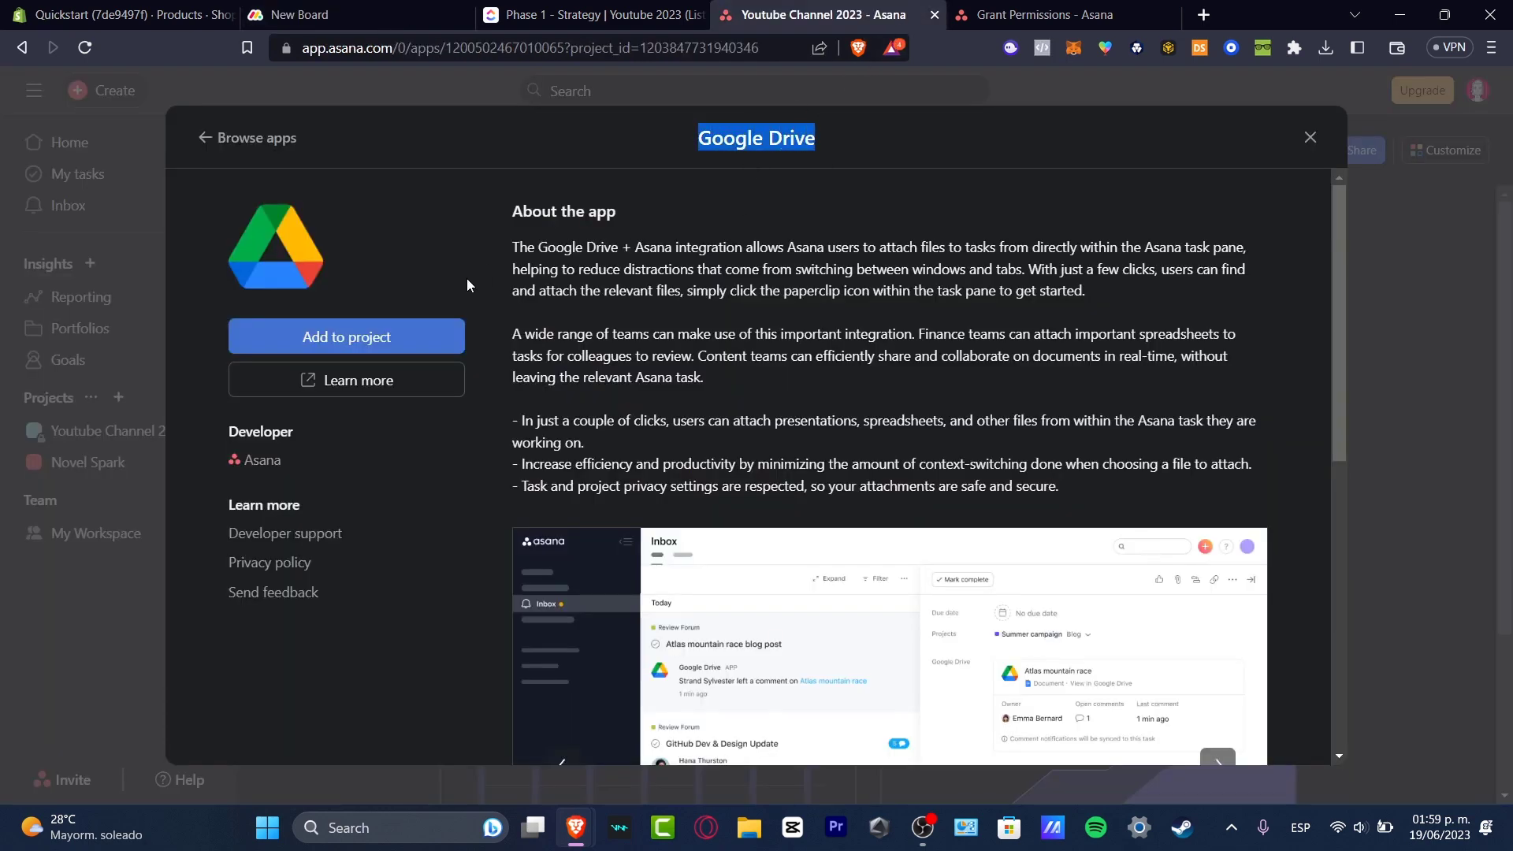
{"action": "left_click", "coordinate": [283, 143]}
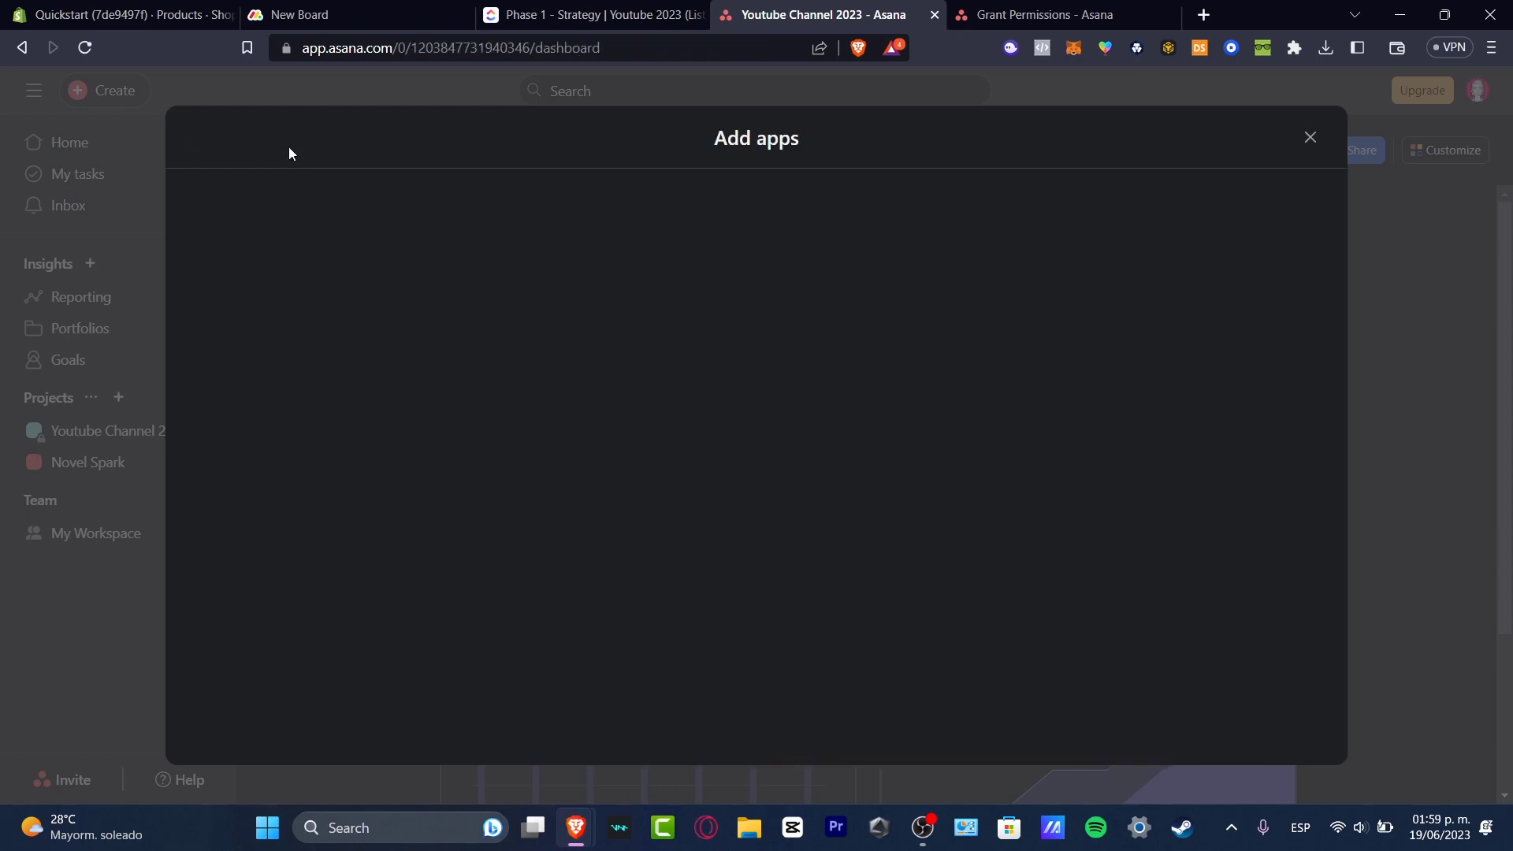
Browse the Operations and Productivity integrations, then close the Add apps gallery
{"action": "scroll", "coordinate": [1218, 433], "scroll_direction": "down", "scroll_amount": 10}
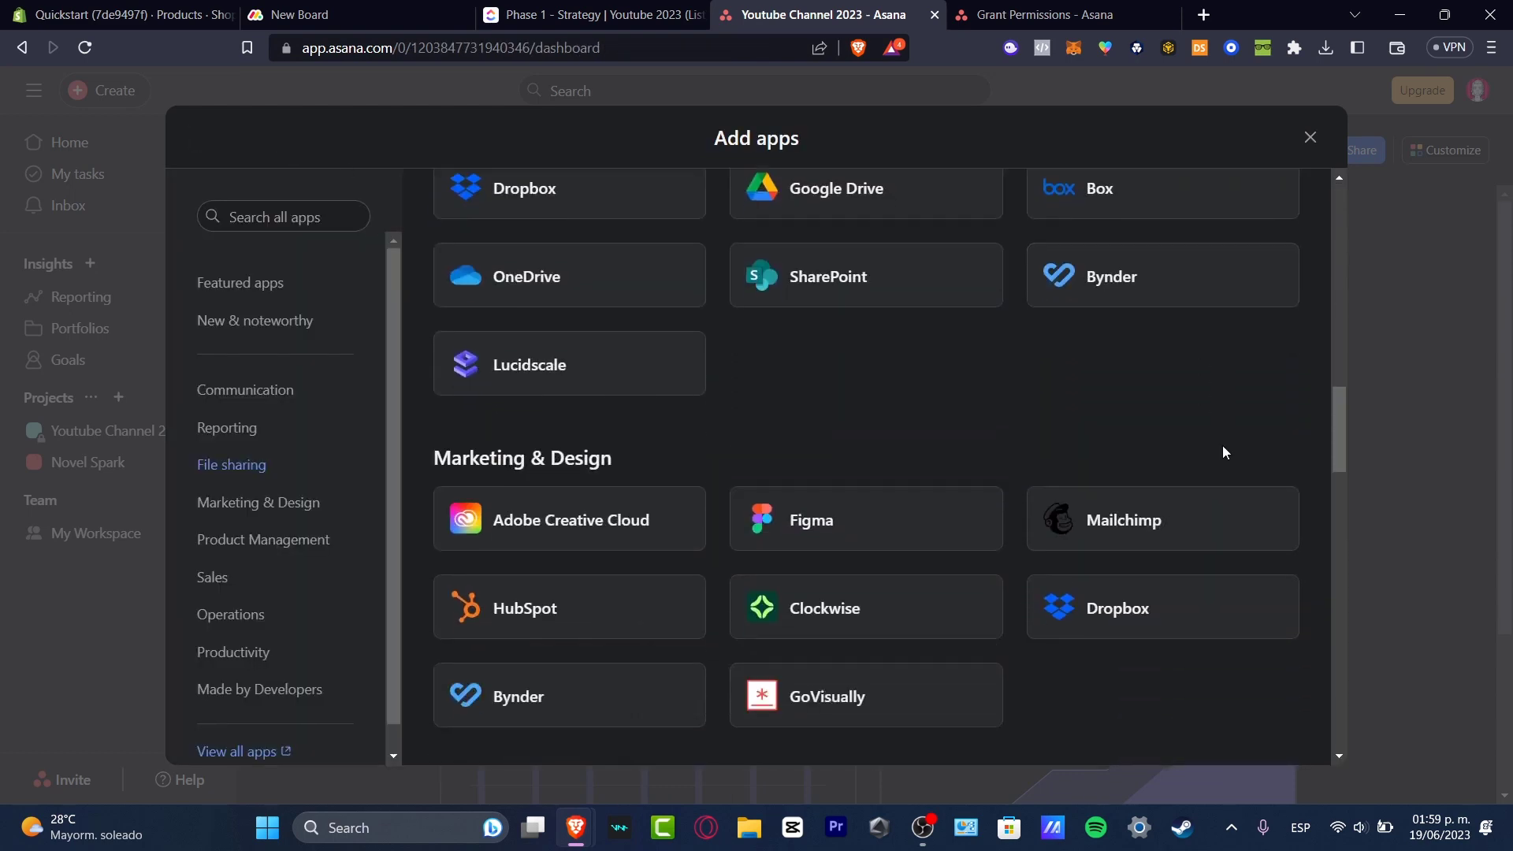
{"action": "scroll", "coordinate": [1222, 449], "scroll_direction": "down", "scroll_amount": 4}
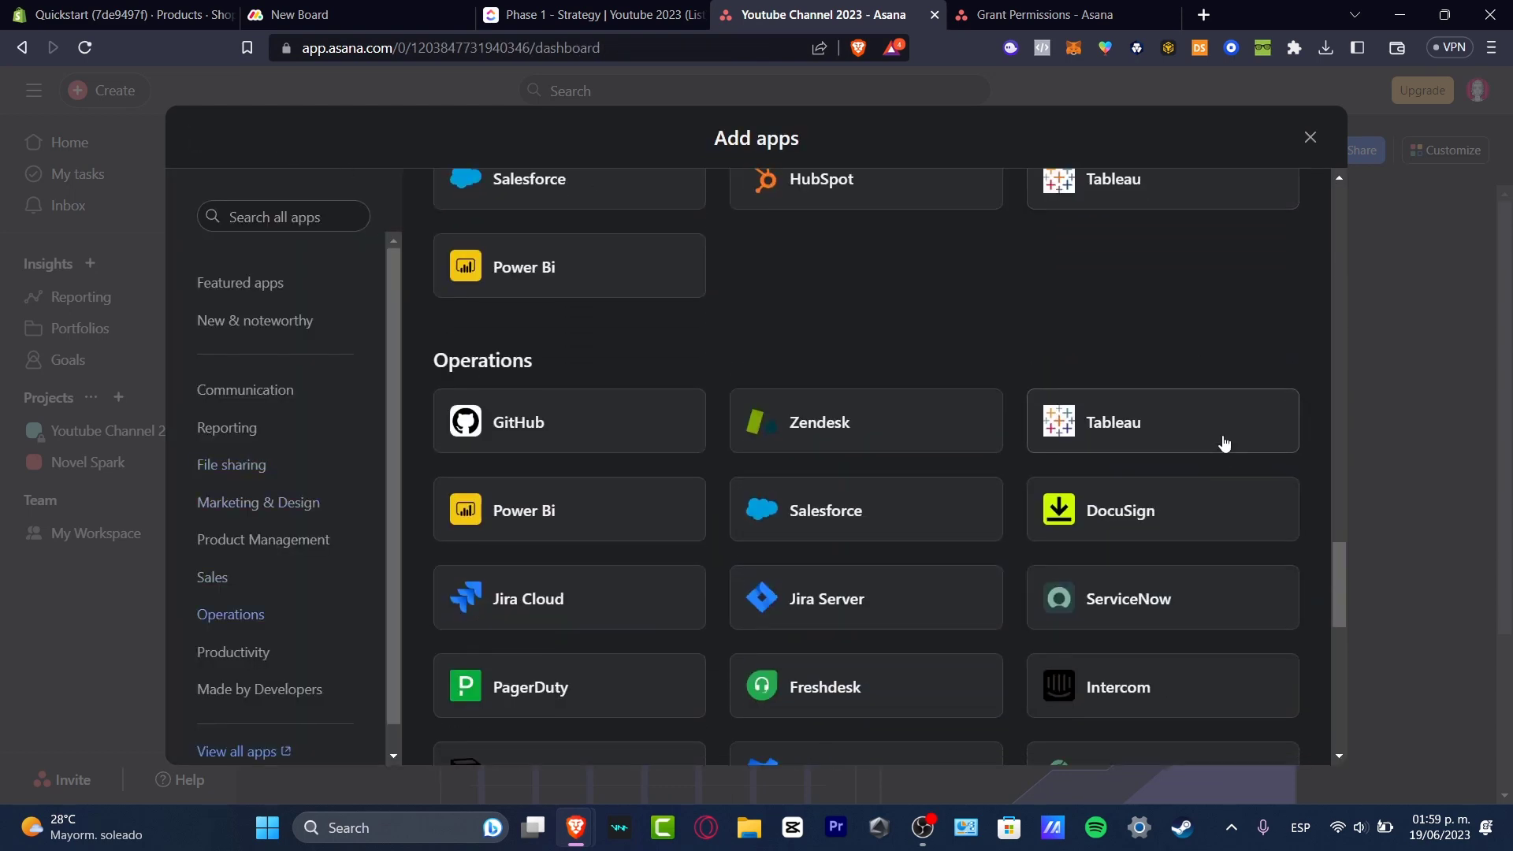
{"action": "scroll", "coordinate": [1206, 439], "scroll_direction": "up", "scroll_amount": 7}
{"action": "left_click", "coordinate": [446, 8]}
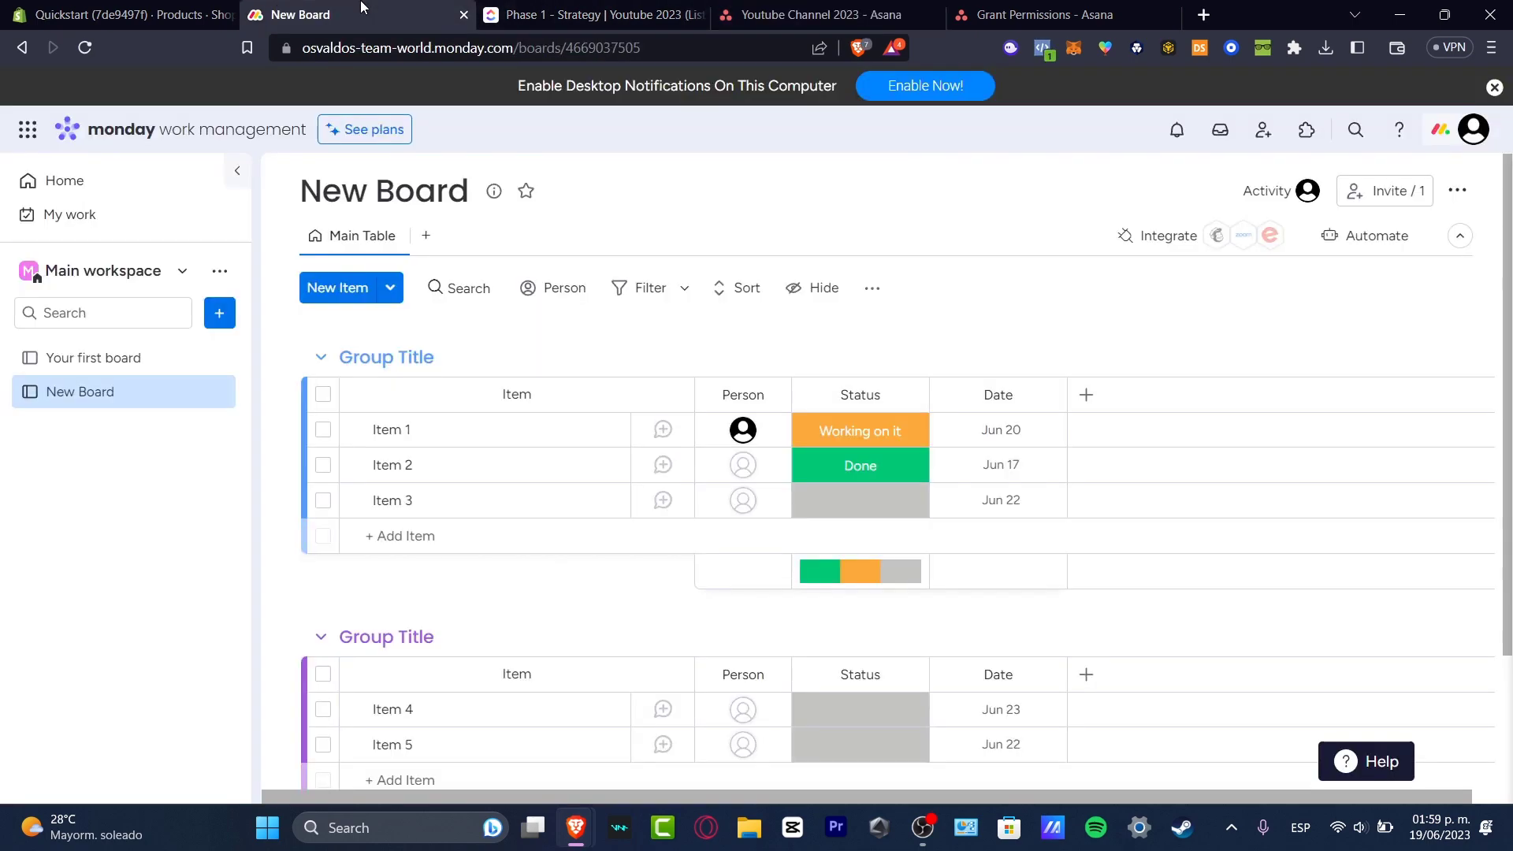
{"action": "left_click", "coordinate": [875, 9]}
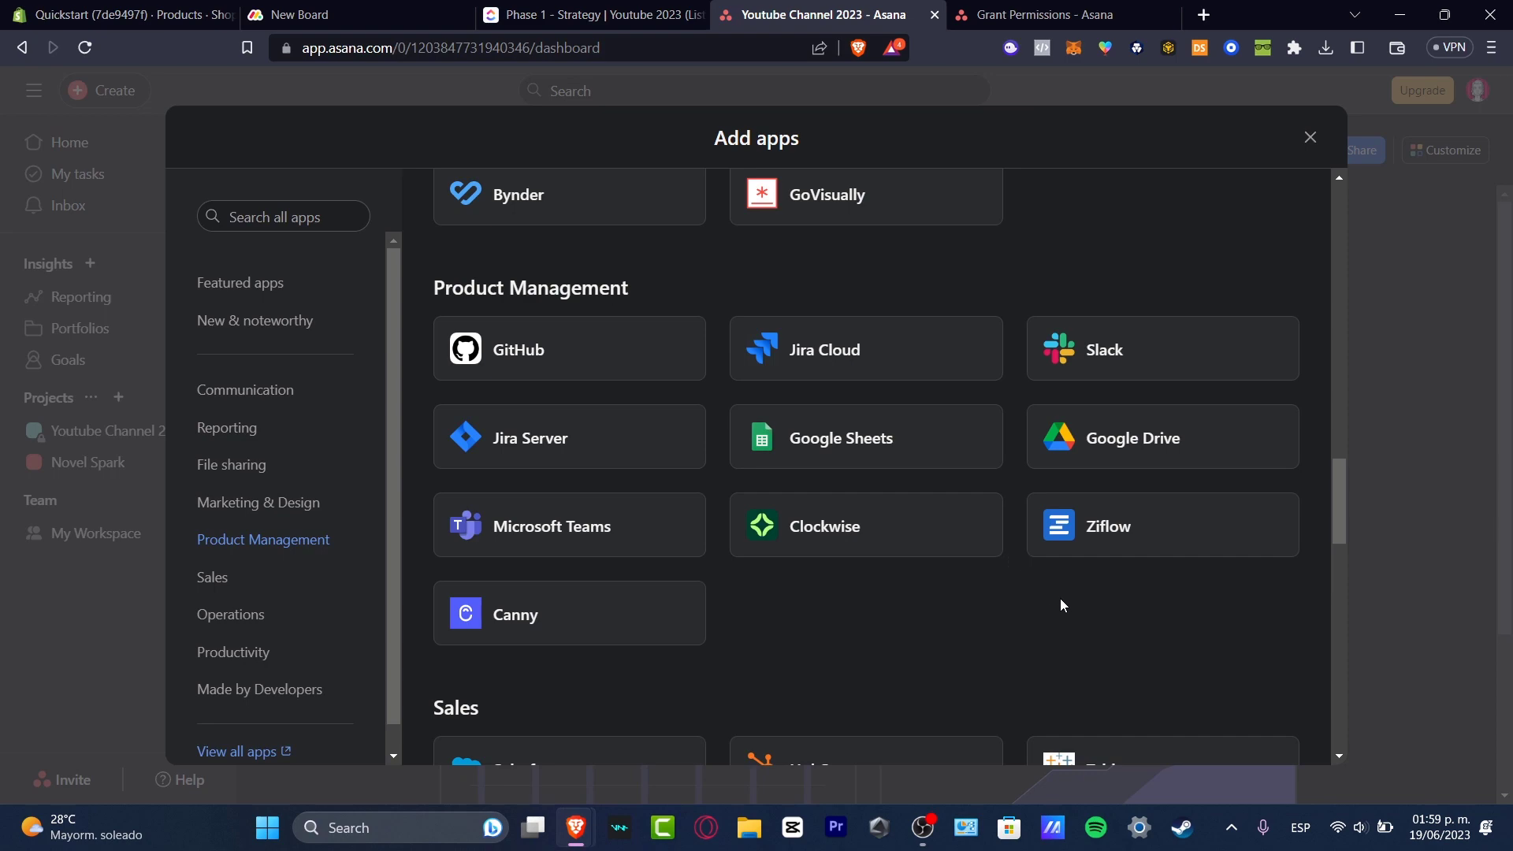
{"action": "scroll", "coordinate": [1078, 639], "scroll_direction": "down", "scroll_amount": 20}
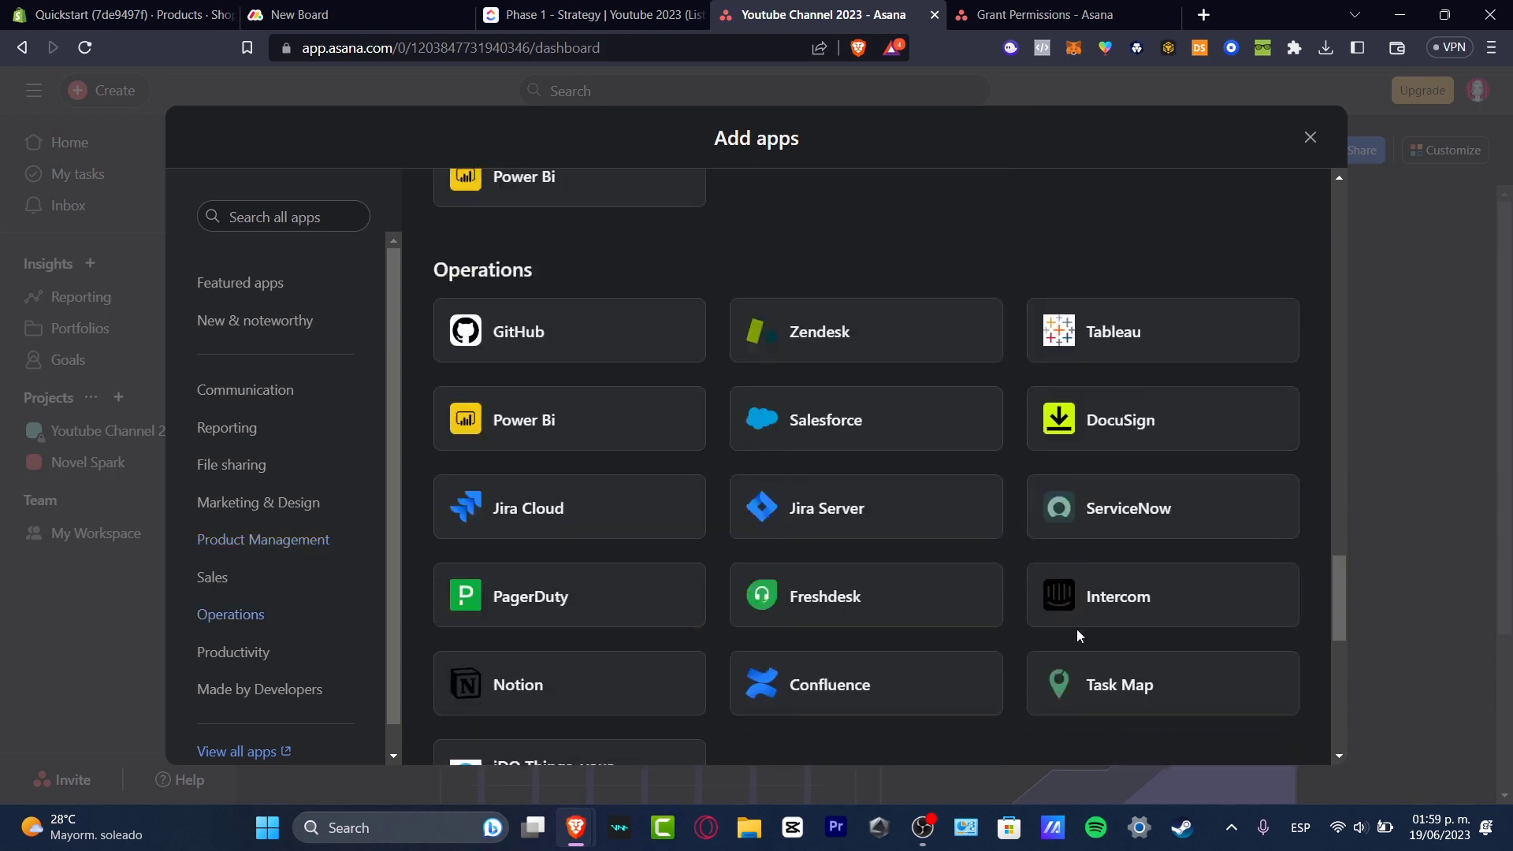
{"action": "scroll", "coordinate": [1077, 628], "scroll_direction": "up", "scroll_amount": 20}
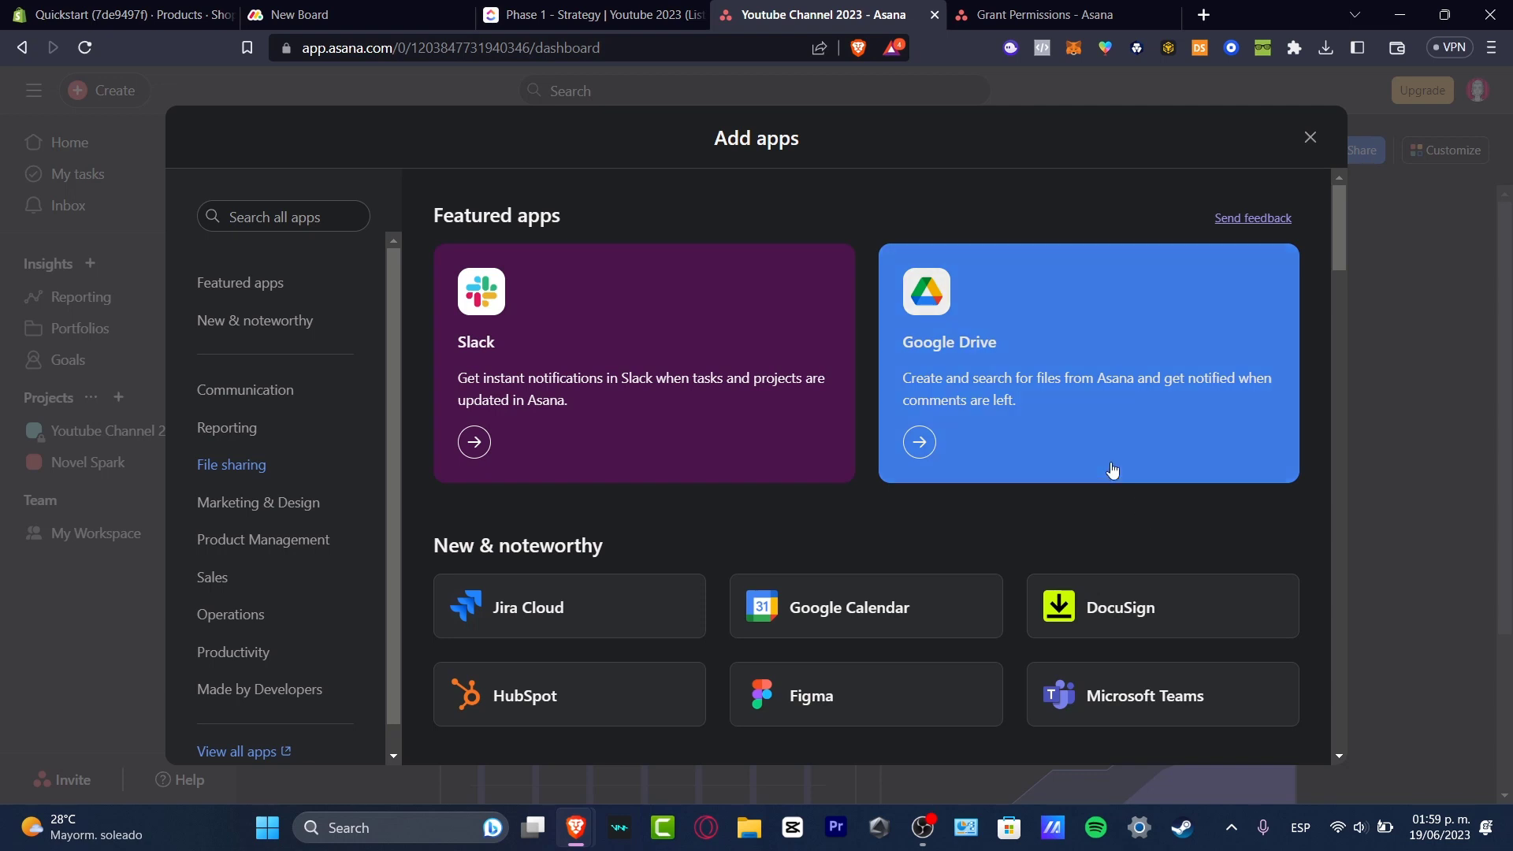
{"action": "left_click", "coordinate": [1420, 366]}
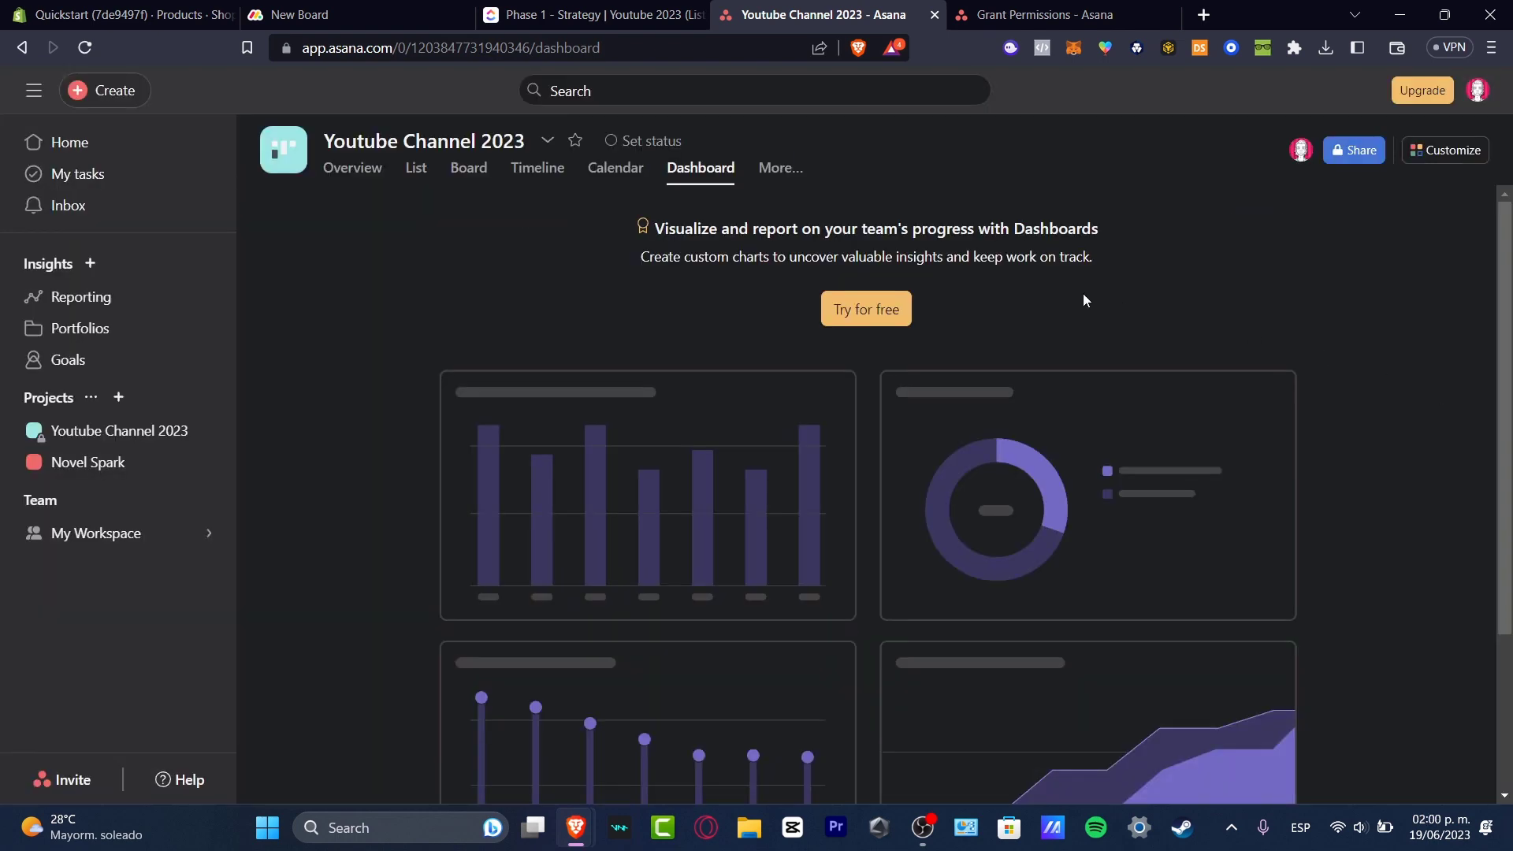
Close ClickUp's Timer panel and the quick-action menu, then return to monday's New Board
{"action": "left_click", "coordinate": [587, 14]}
{"action": "left_click", "coordinate": [383, 9]}
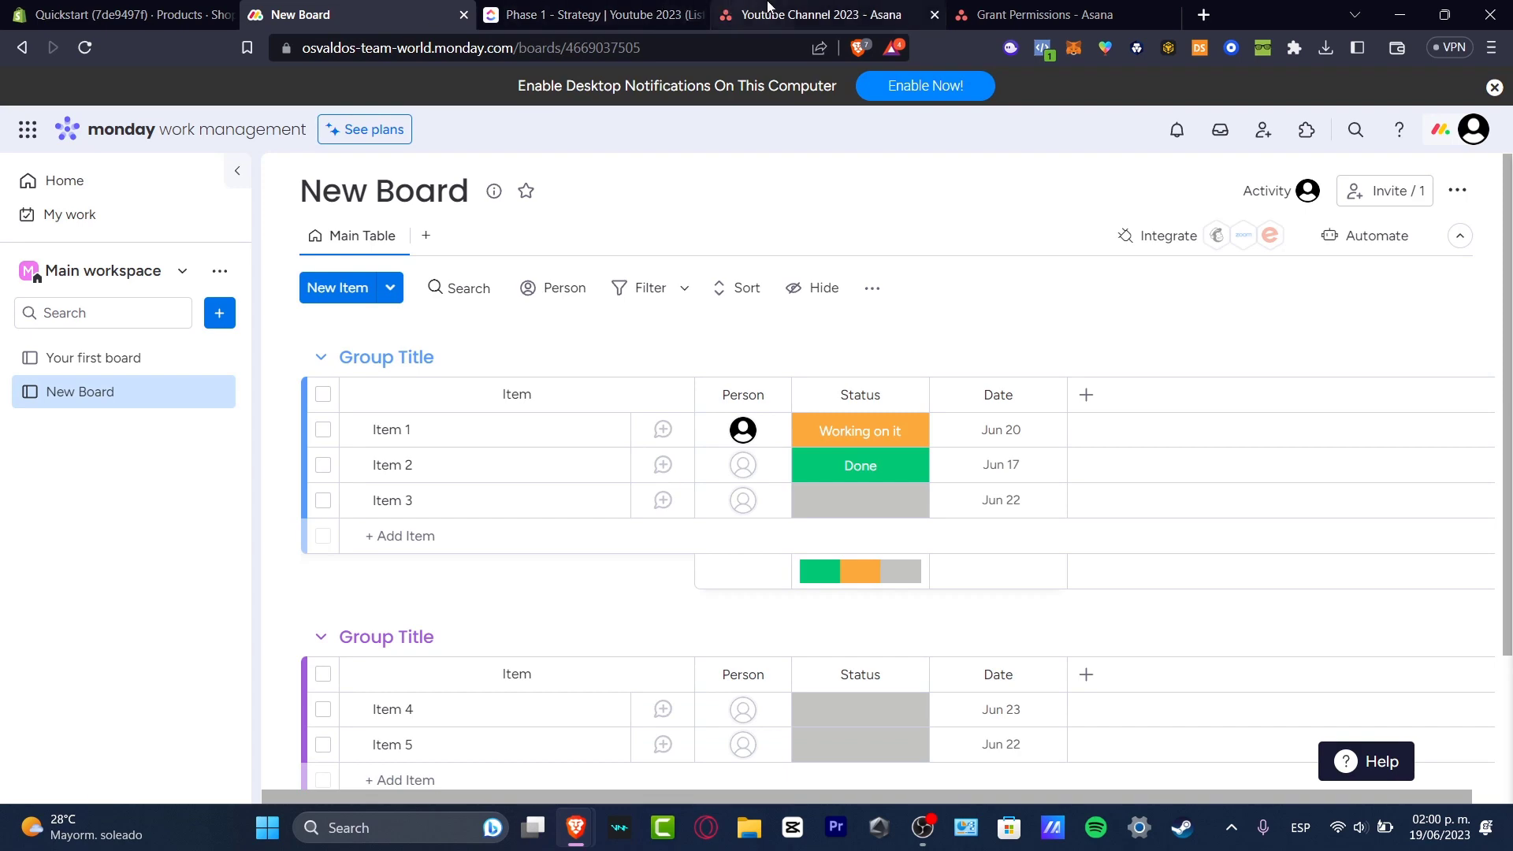
{"action": "left_click", "coordinate": [605, 9]}
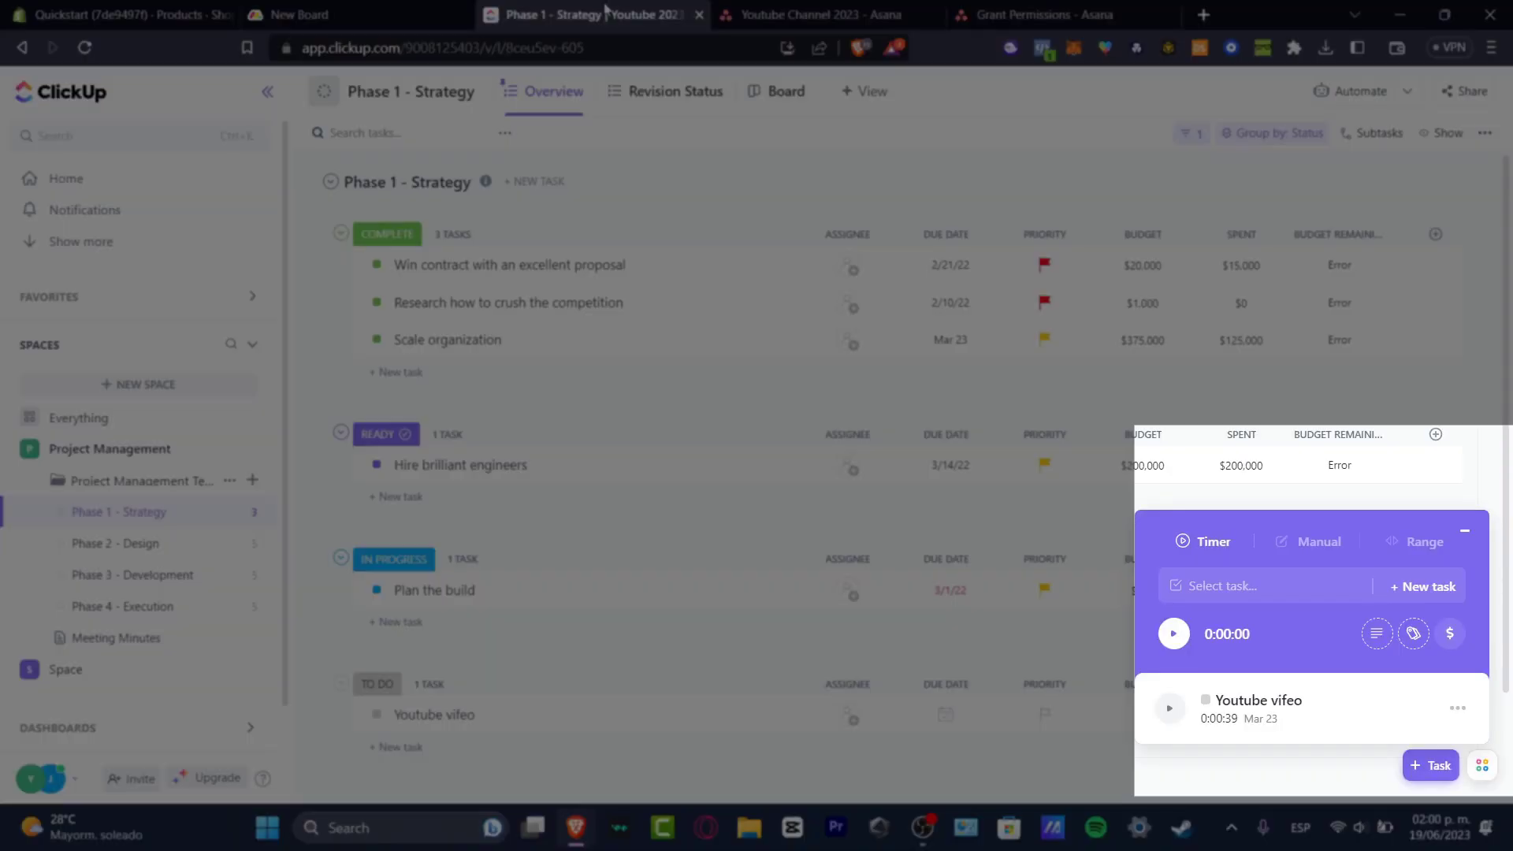
{"action": "left_click", "coordinate": [1481, 764]}
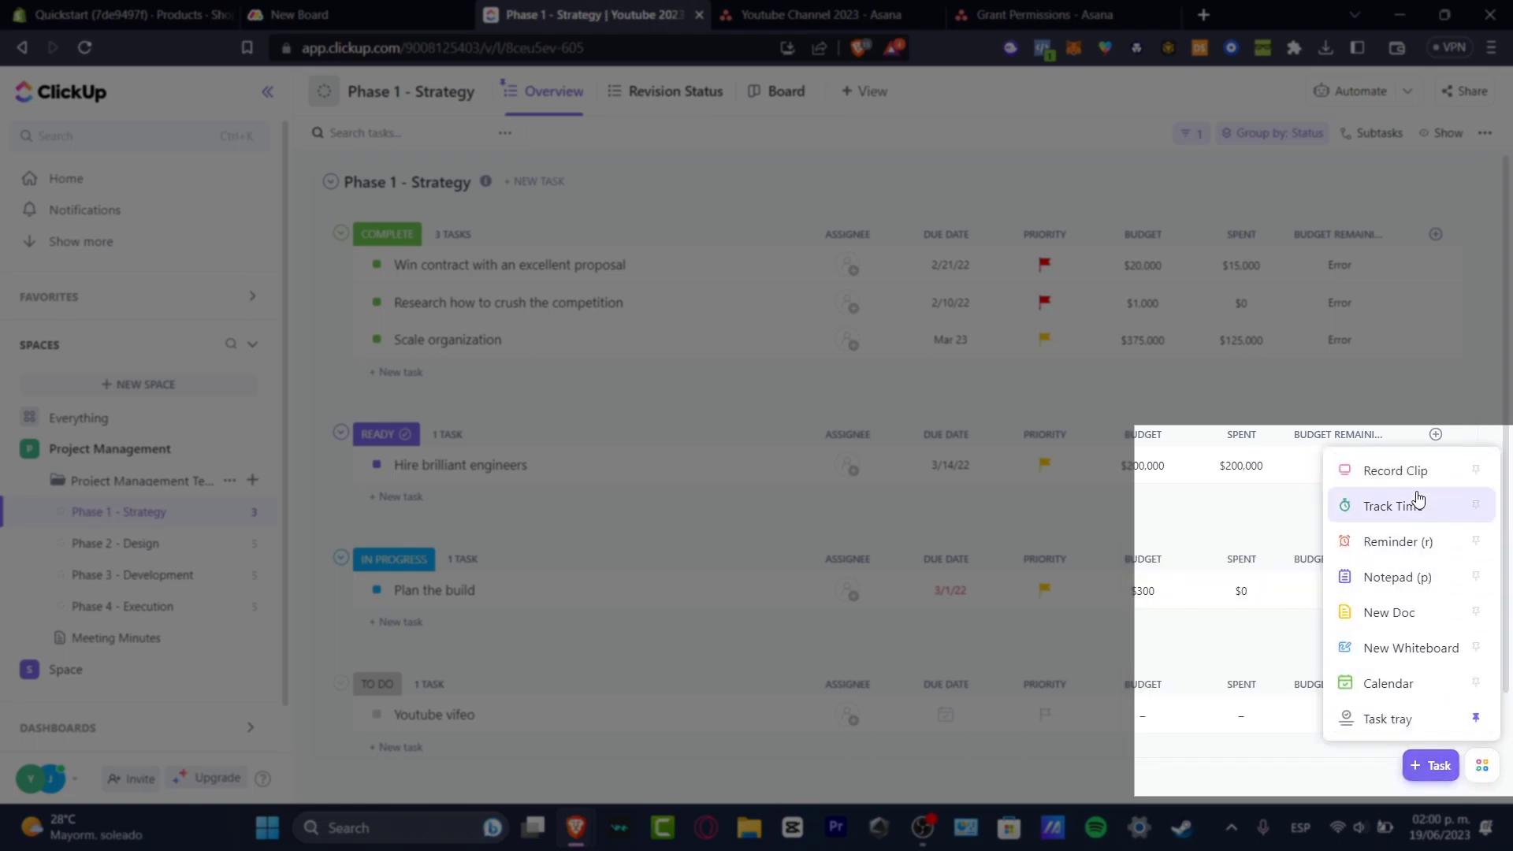
{"action": "left_click", "coordinate": [1491, 777]}
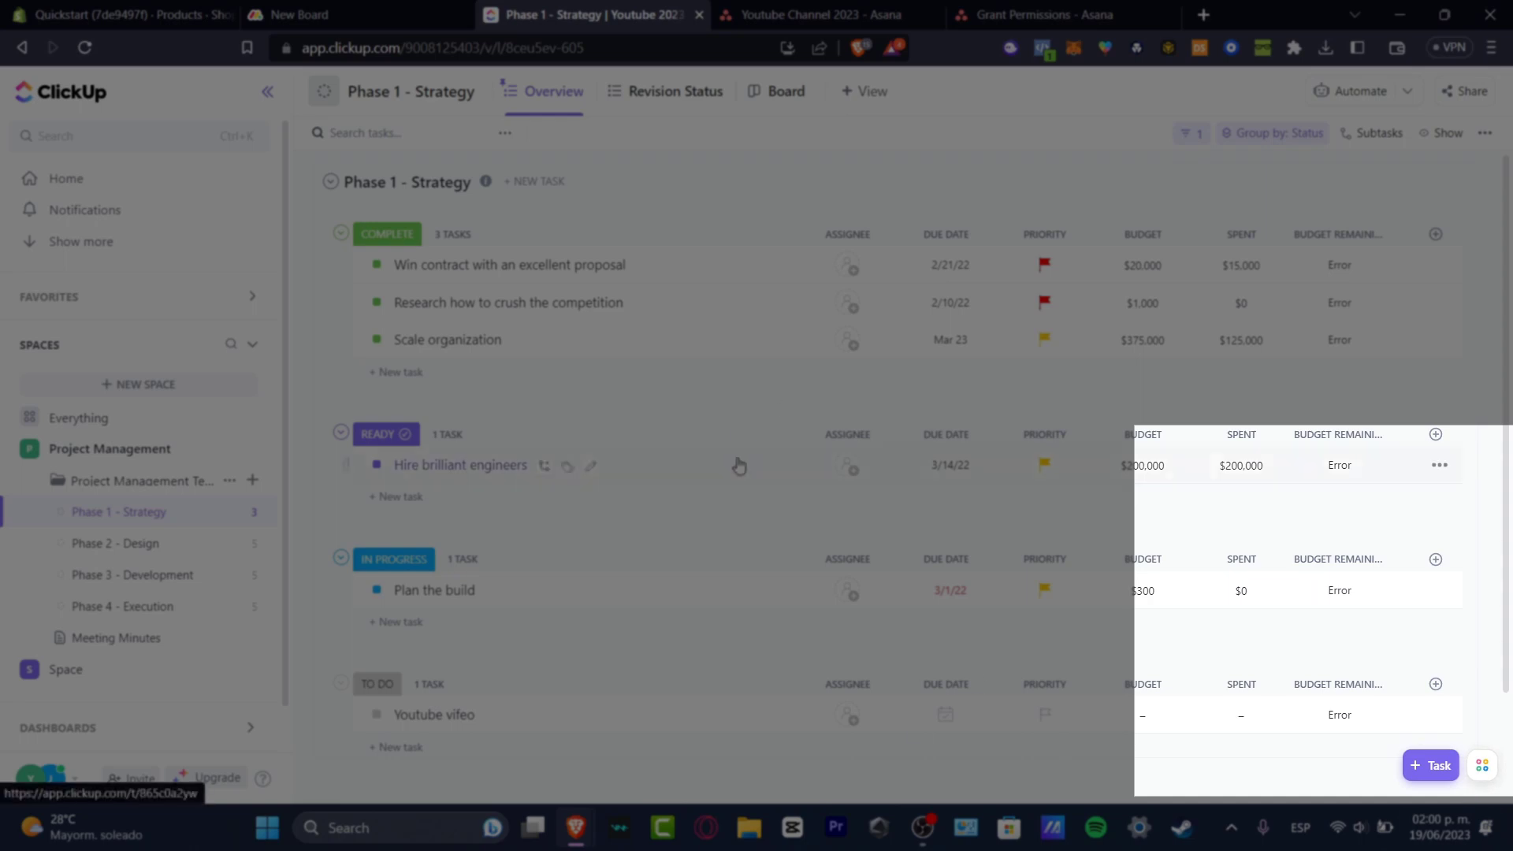
{"action": "left_click", "coordinate": [315, 14]}
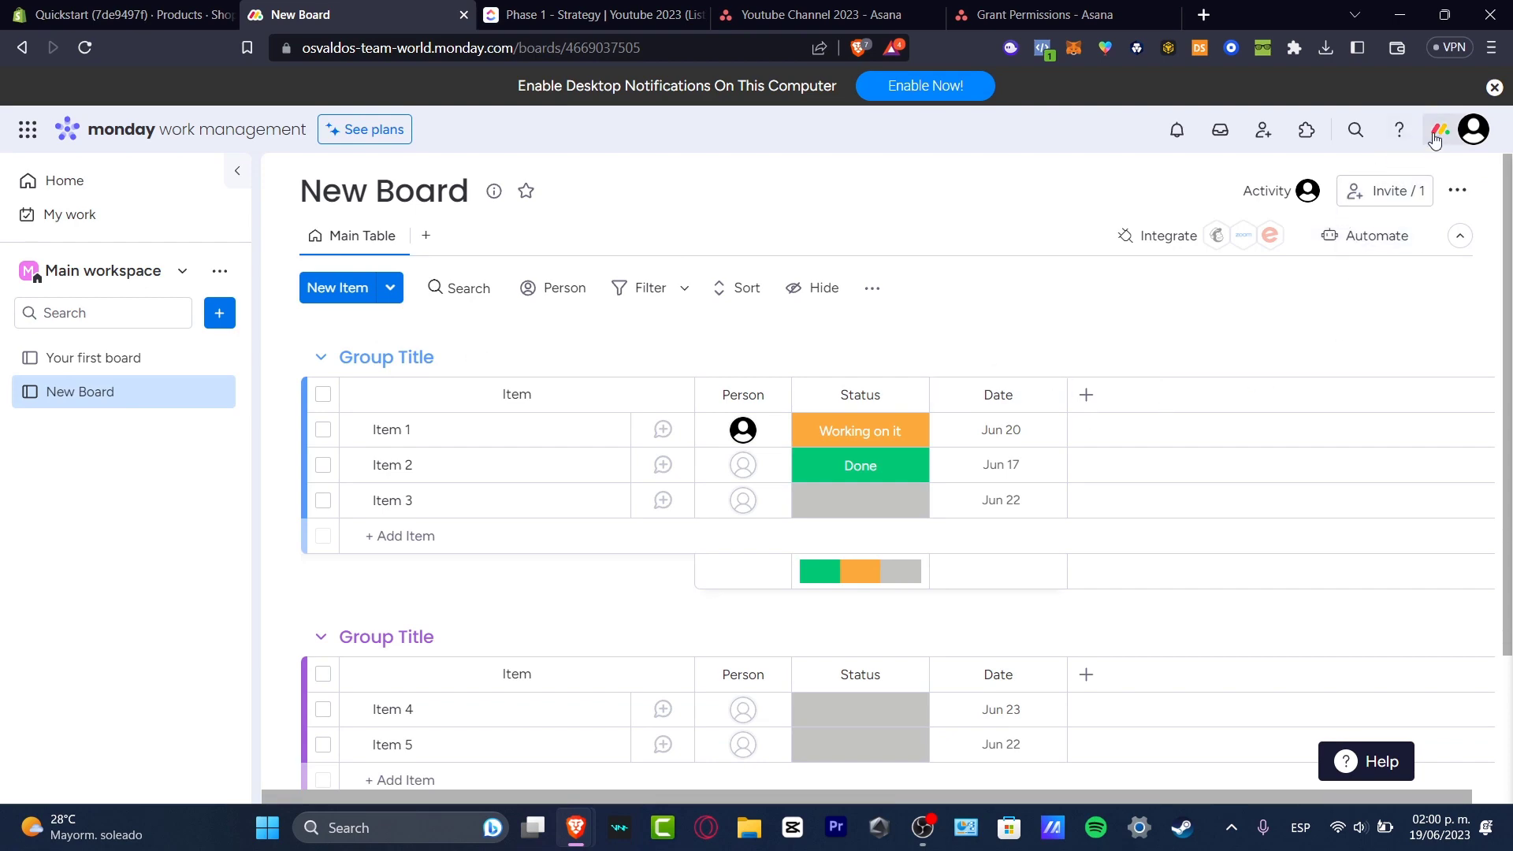
Grant Google Drive access to Asana by allowing it, choosing a Google account and continuing
{"action": "left_click", "coordinate": [863, 10]}
{"action": "left_click", "coordinate": [1009, 12]}
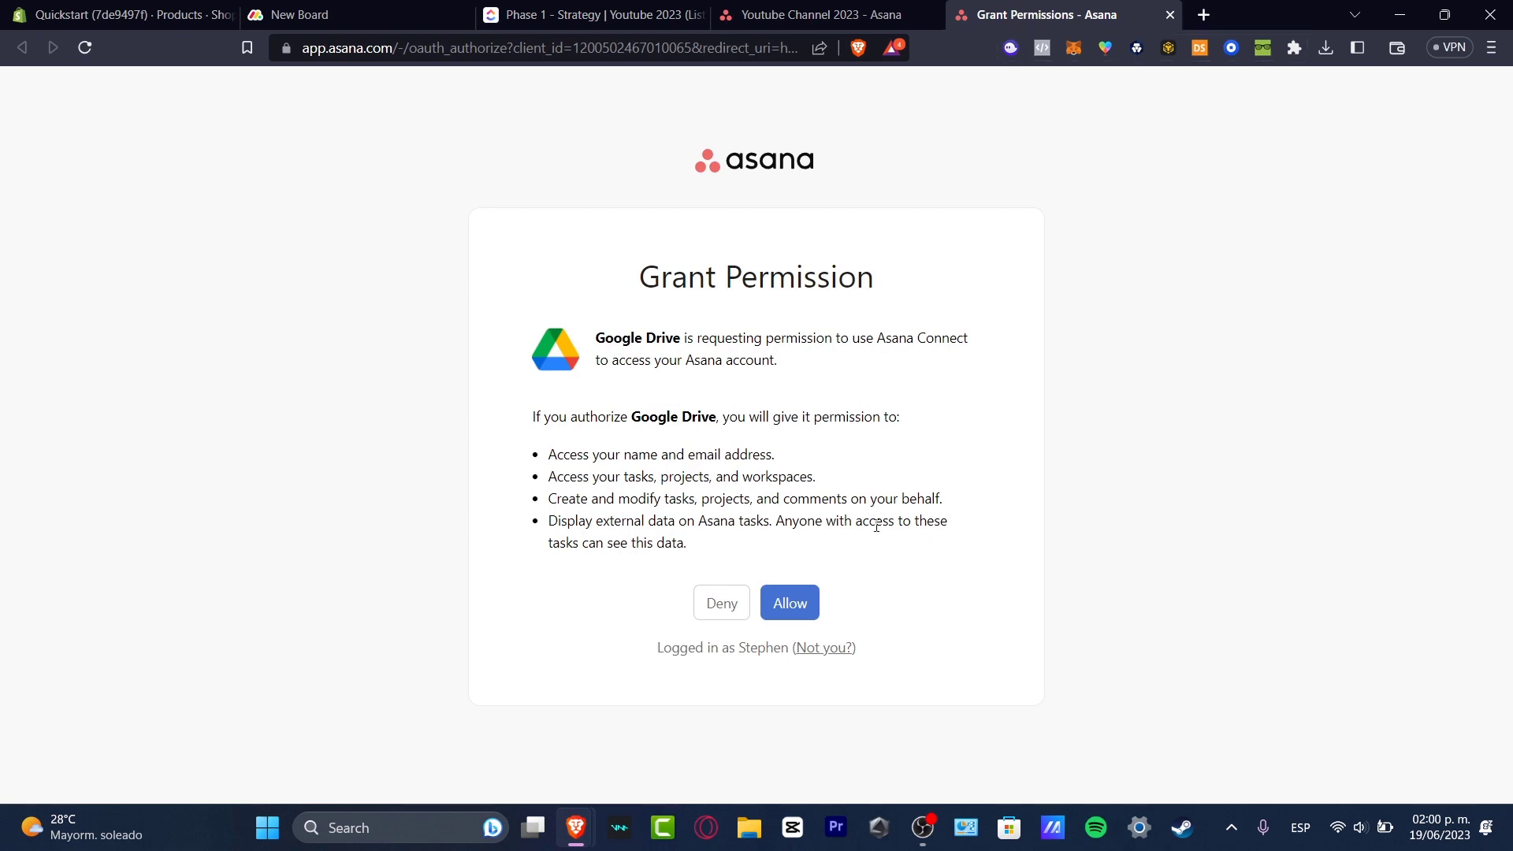
{"action": "left_click", "coordinate": [798, 603]}
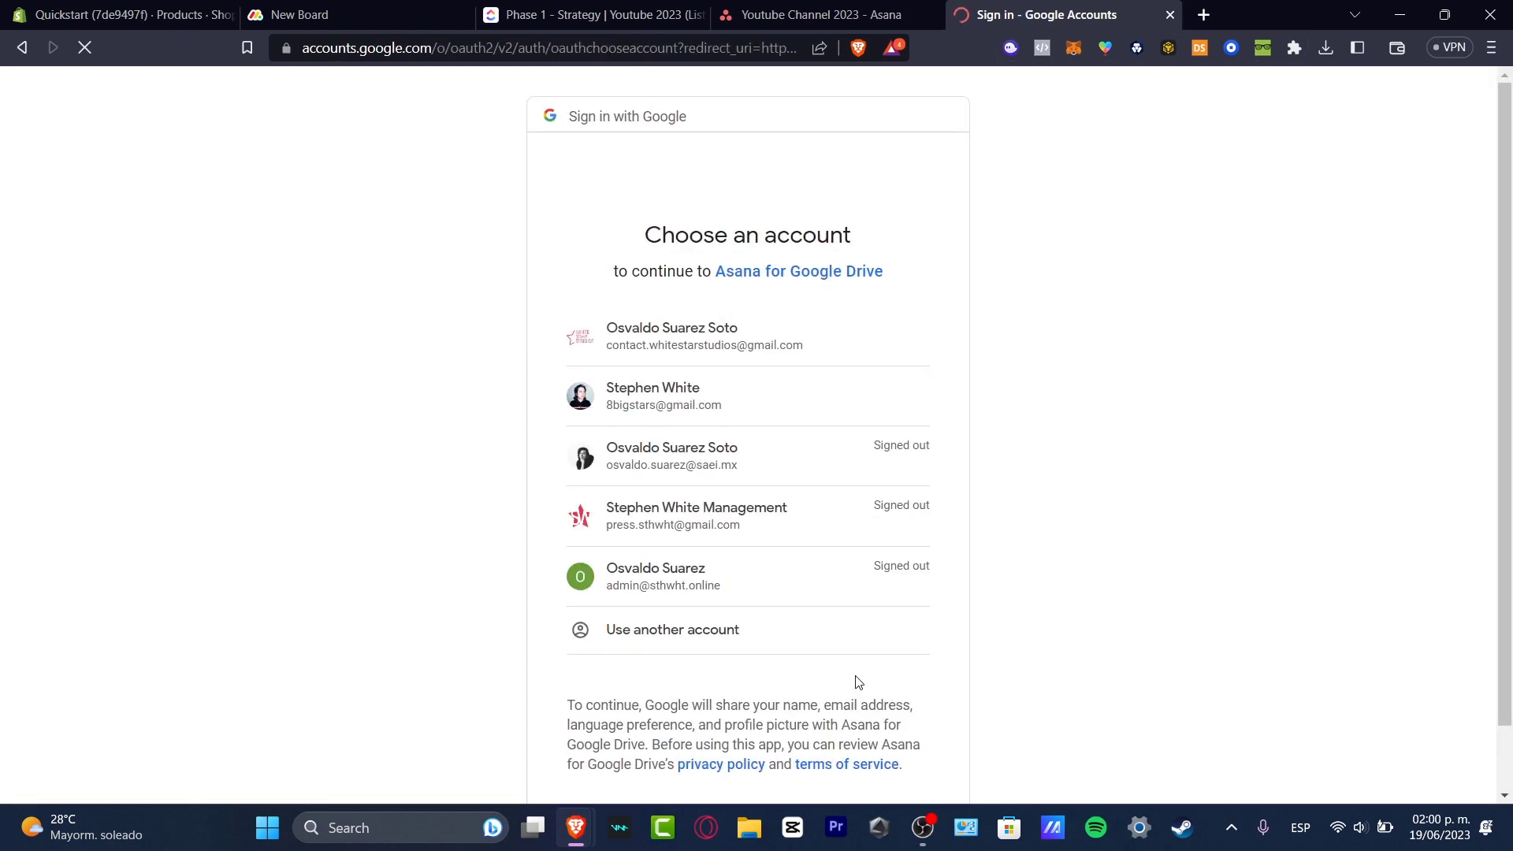
{"action": "left_click", "coordinate": [784, 355]}
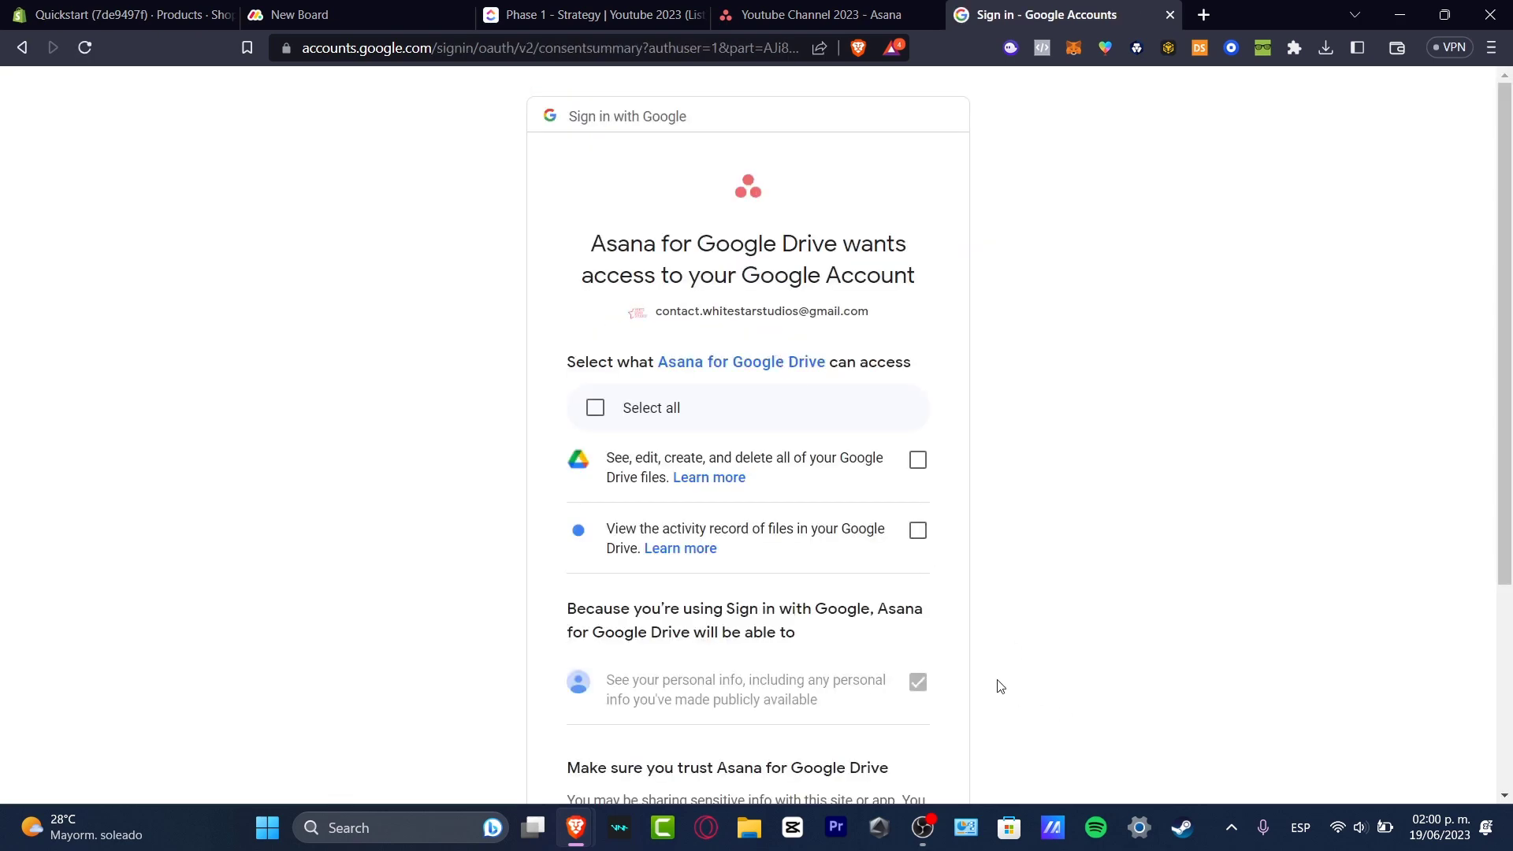
{"action": "scroll", "coordinate": [996, 686], "scroll_direction": "down", "scroll_amount": 5}
{"action": "left_click", "coordinate": [841, 665]}
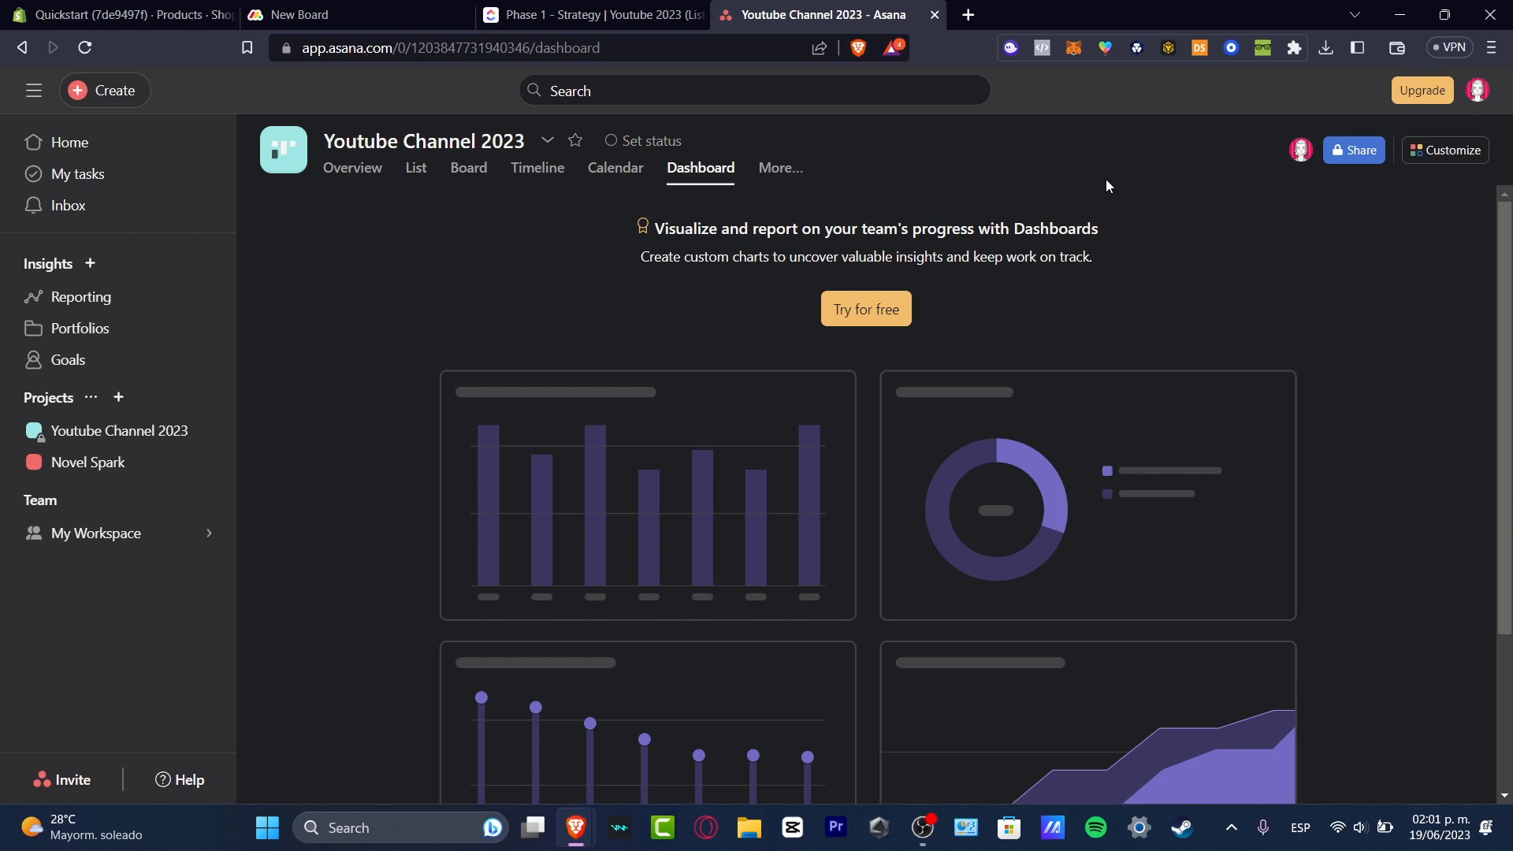
{"action": "left_click", "coordinate": [595, 16]}
{"action": "left_click", "coordinate": [323, 6]}
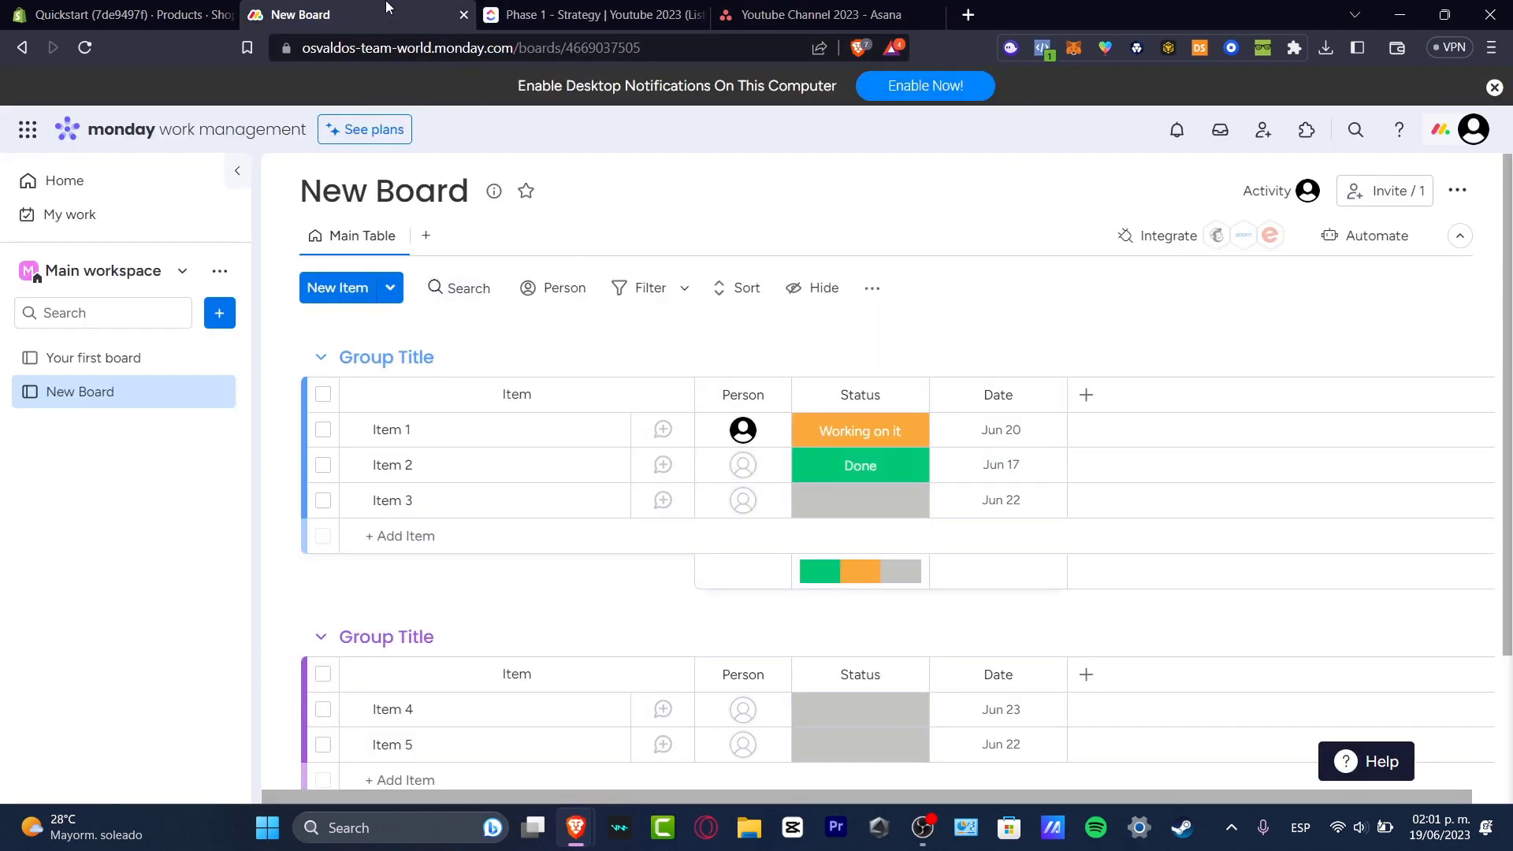
{"action": "left_click", "coordinate": [631, 9]}
{"action": "left_click", "coordinate": [820, 14]}
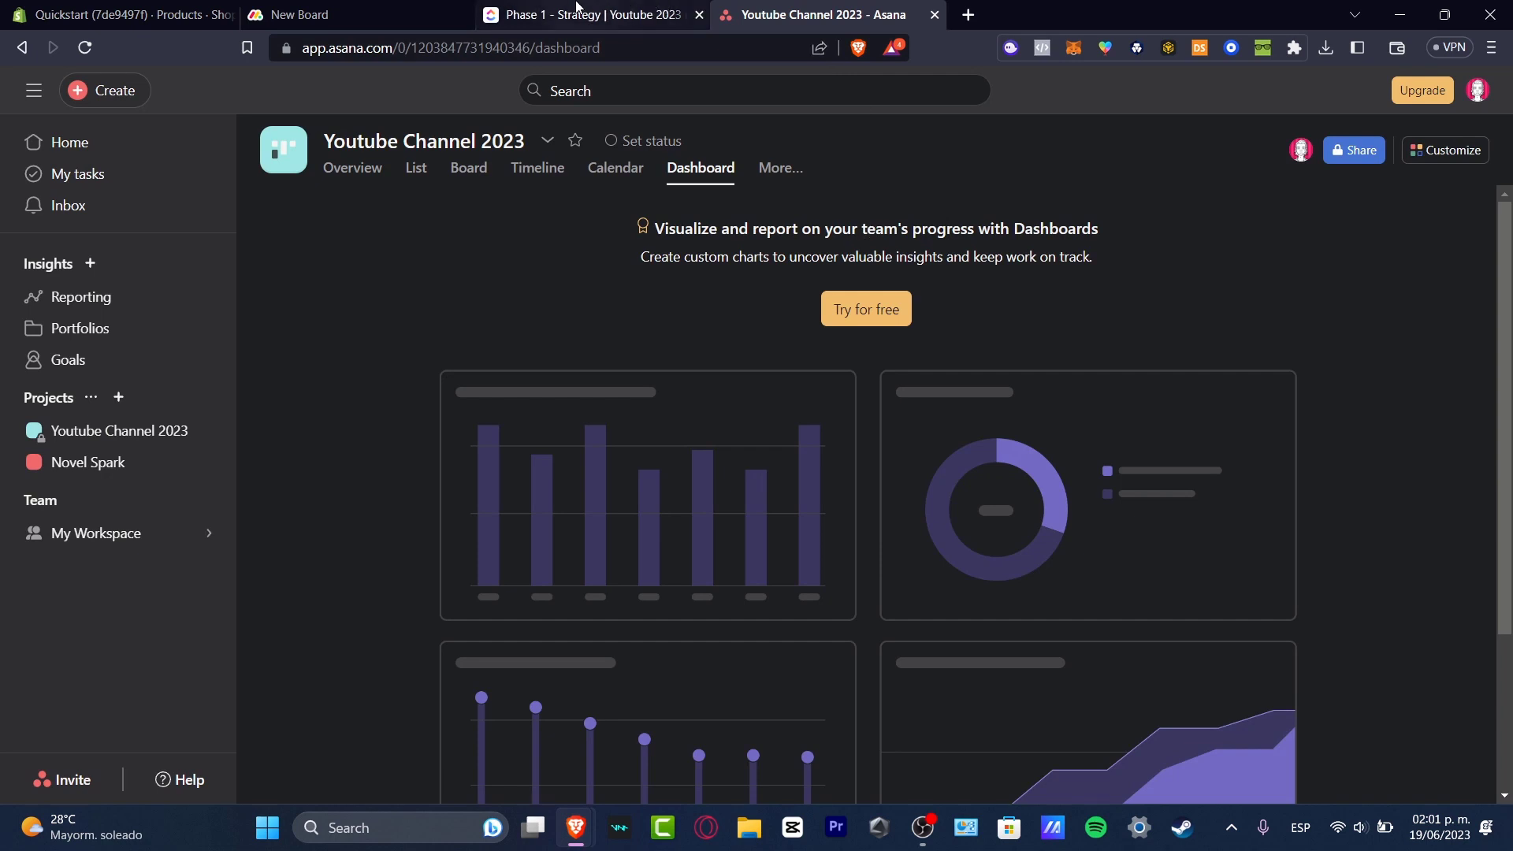
{"action": "left_click", "coordinate": [552, 10]}
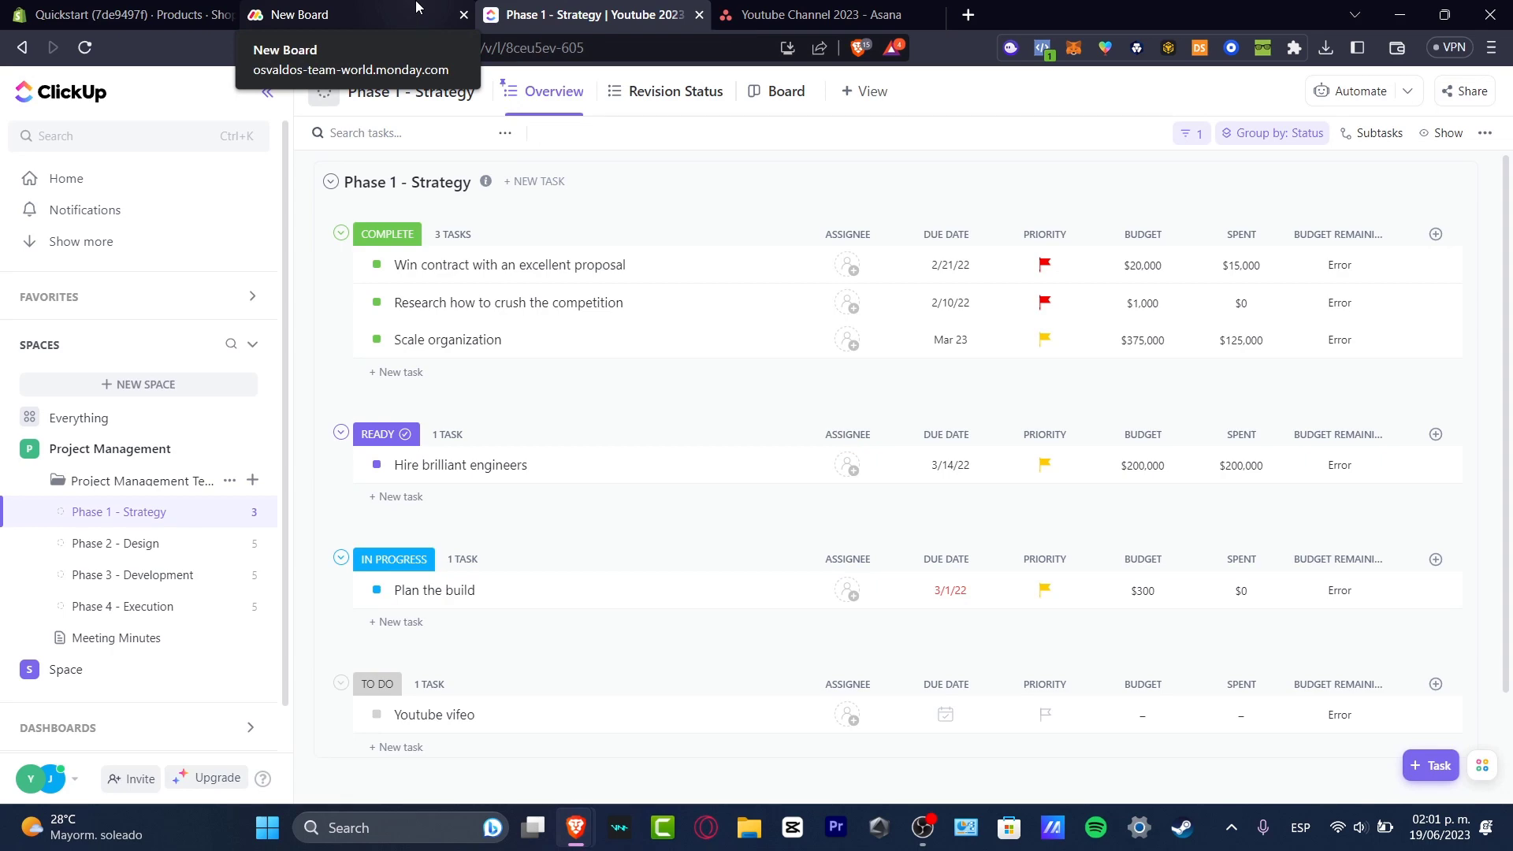
{"action": "left_click", "coordinate": [764, 11]}
{"action": "left_click", "coordinate": [607, 11]}
{"action": "left_click", "coordinate": [365, 6]}
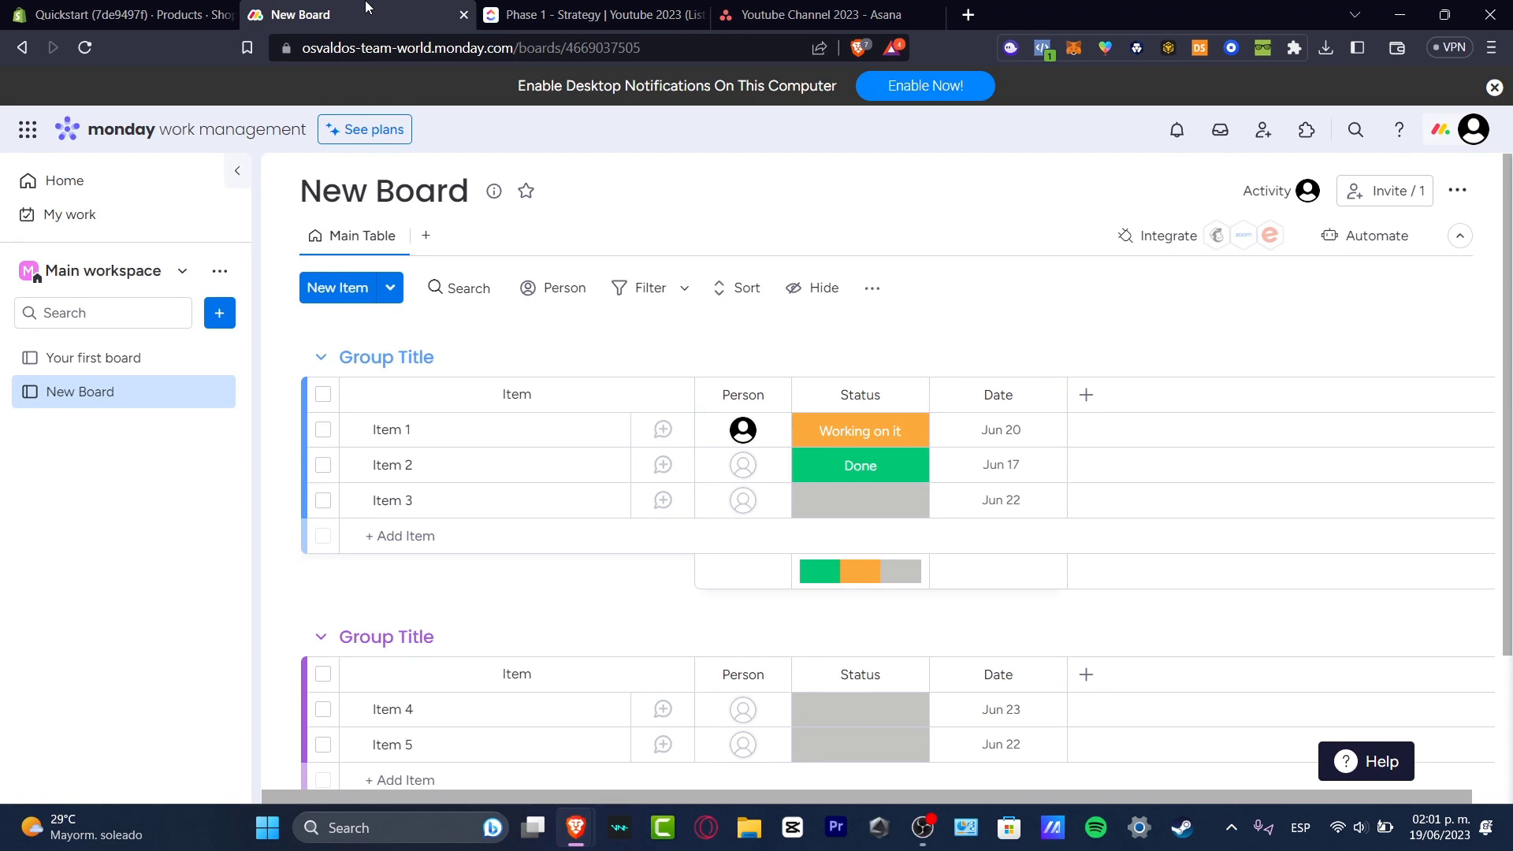
{"action": "left_click", "coordinate": [806, 6]}
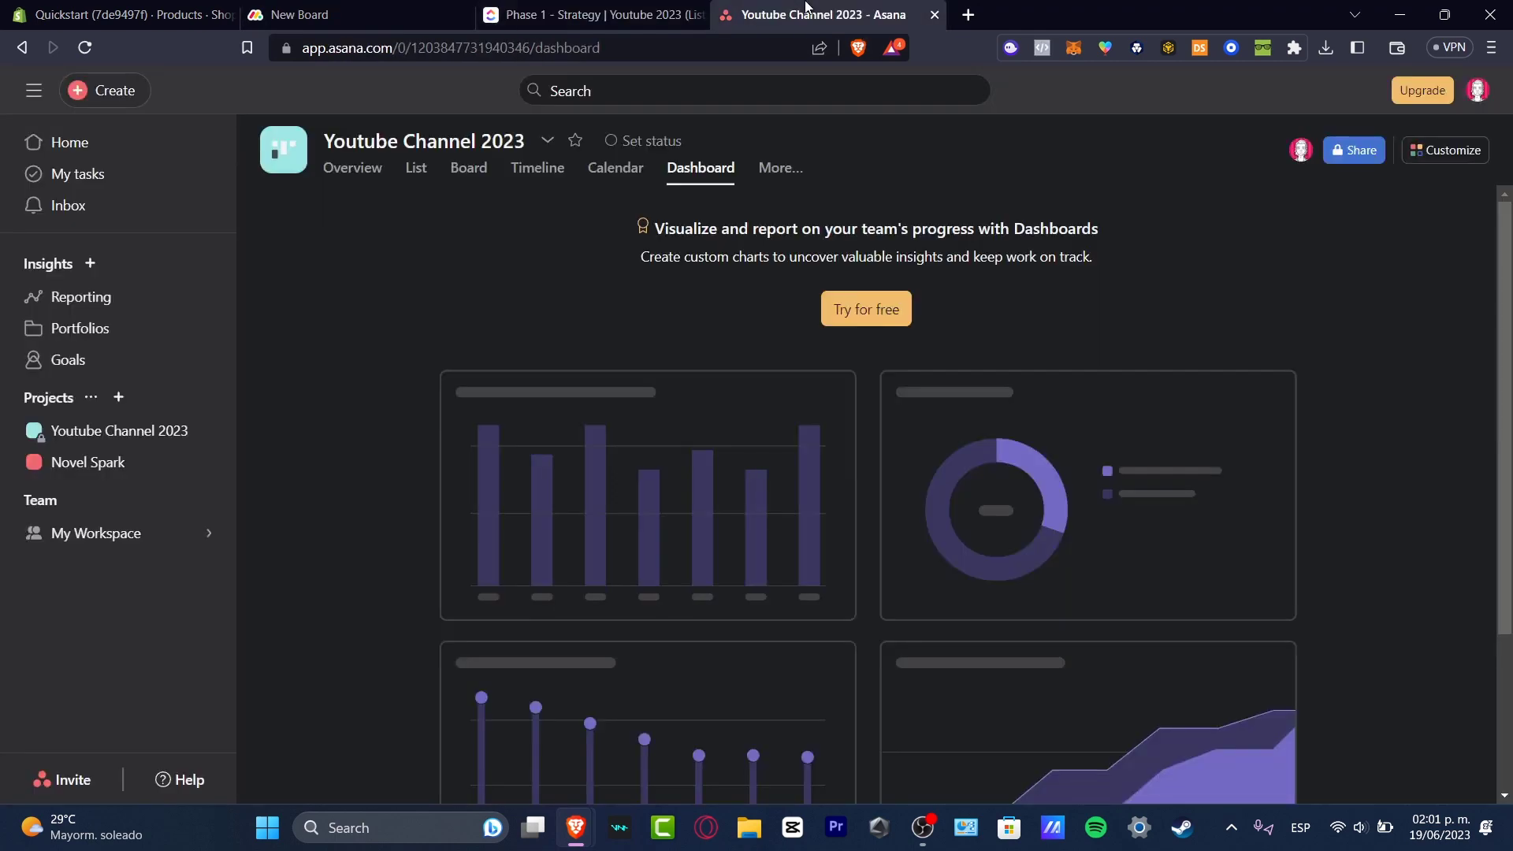